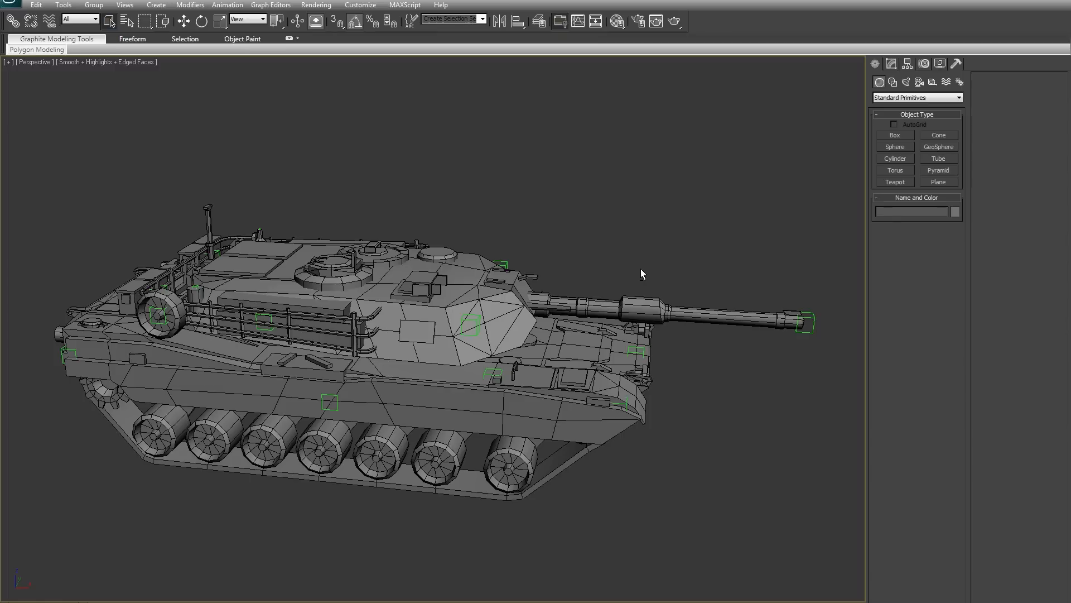
Step: Examine the tank model from both sides, above and the front
middle_click_drag(492, 232, 623, 224, "alt")
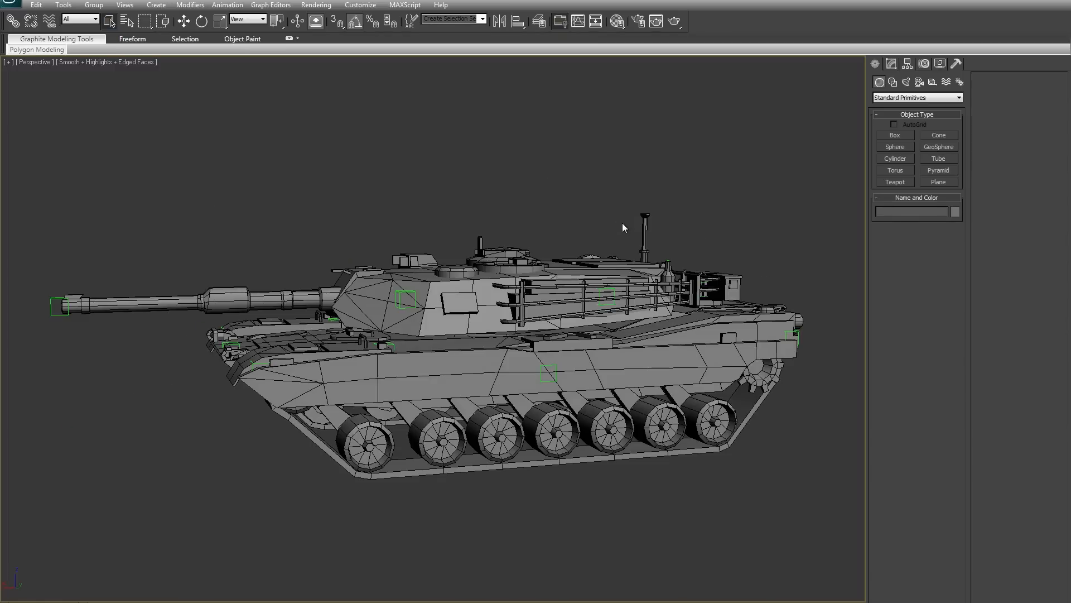
middle_click_drag(530, 208, 554, 253, "alt")
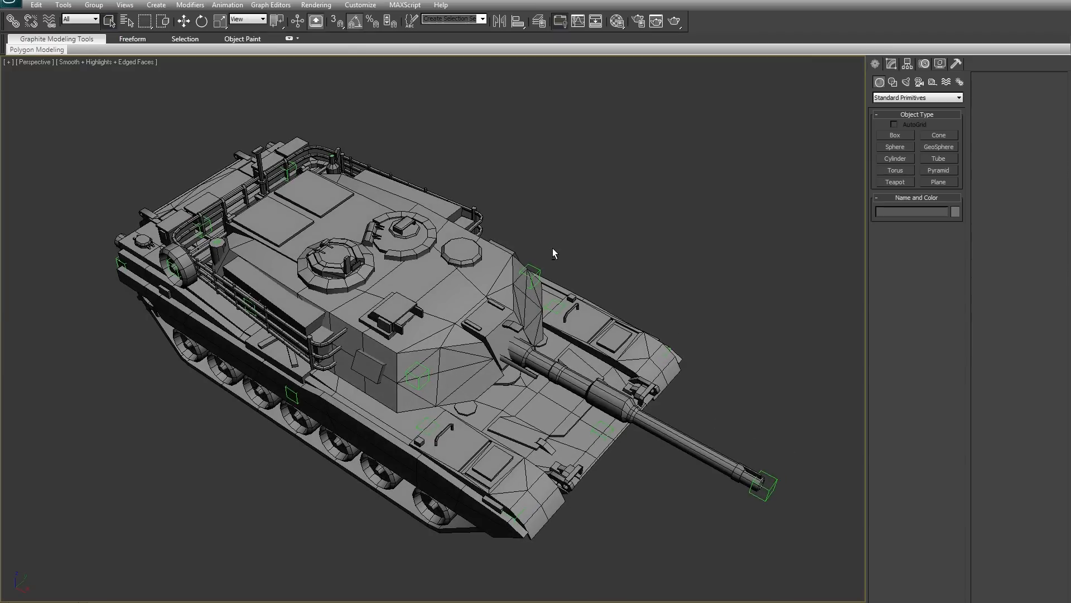
middle_click_drag(658, 235, 361, 446, "alt")
middle_click_drag(632, 153, 512, 225)
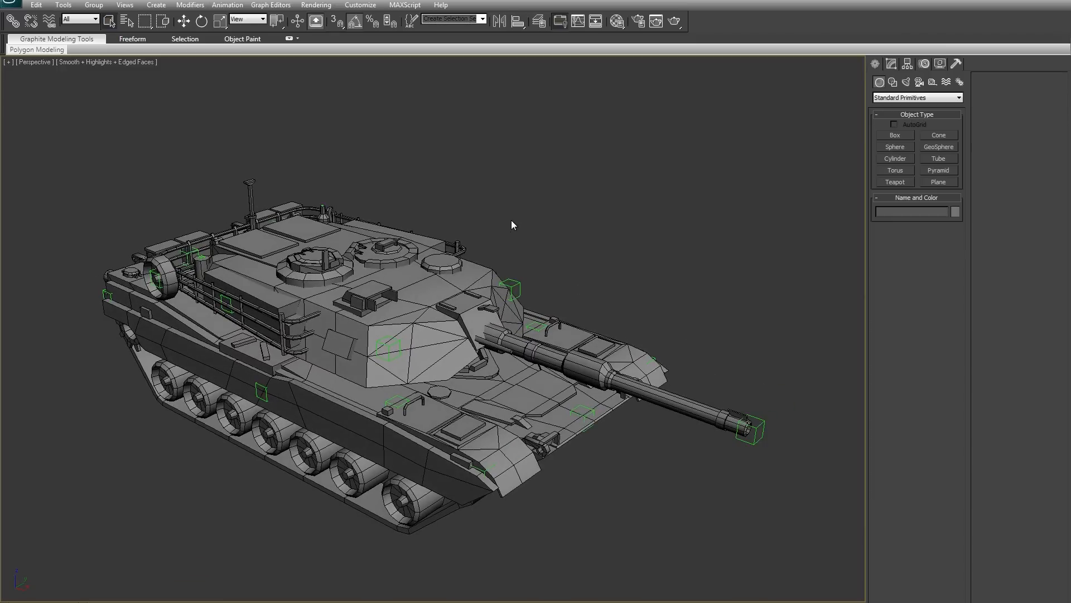
mouse_move(517, 232)
middle_mouse_down("alt")
mouse_move(508, 201)
mouse_move(545, 199)
mouse_move(547, 242)
mouse_move(521, 218)
middle_mouse_up("alt")
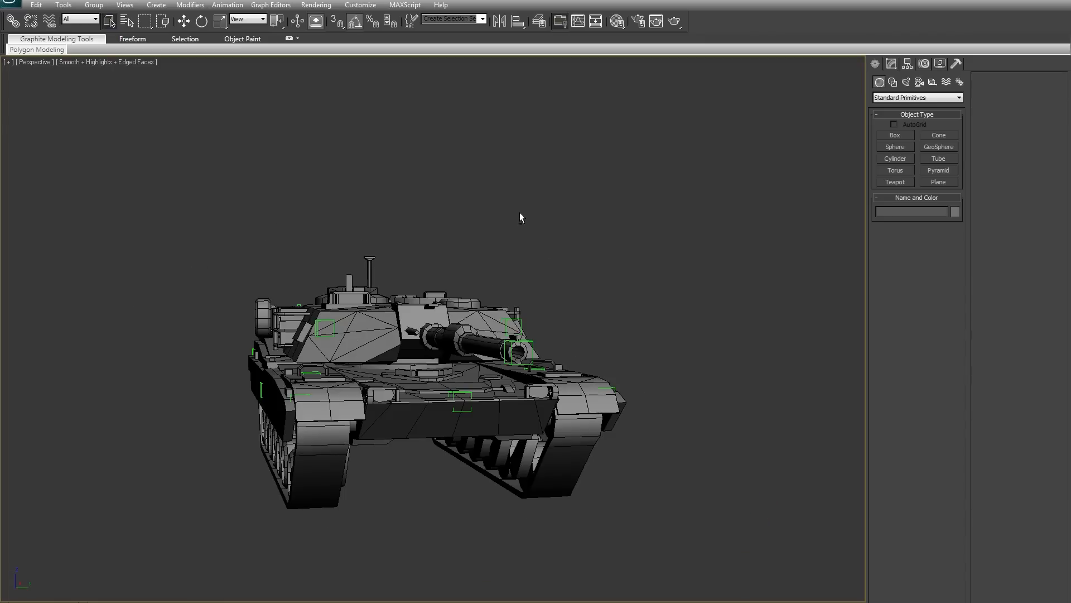
middle_click_drag(440, 473, 660, 316, "alt")
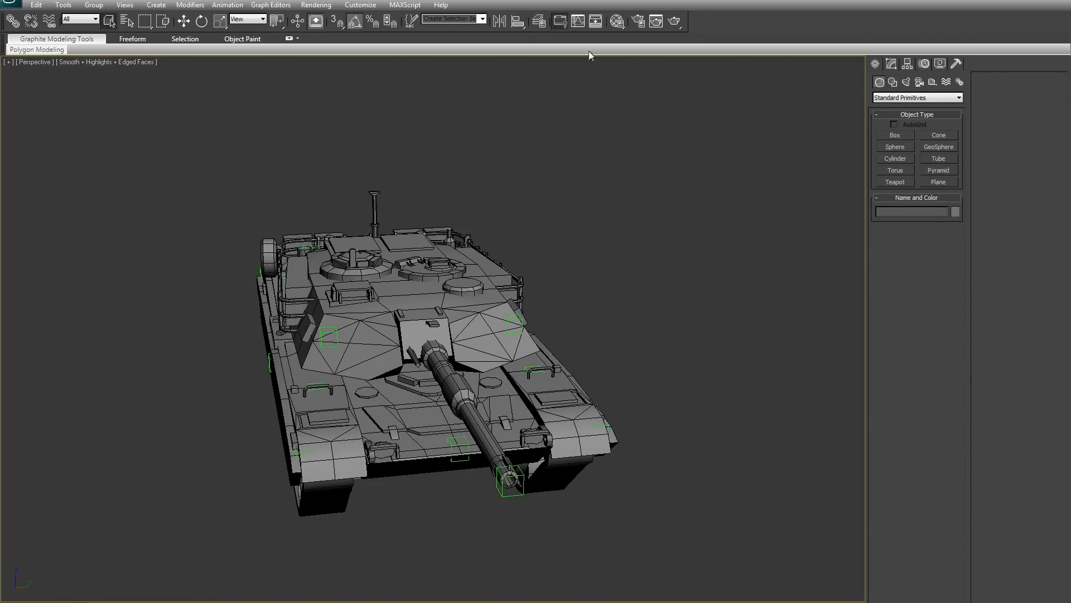
Step: Open the scene's layer manager and place it clear of the tank model
left_click(539, 22)
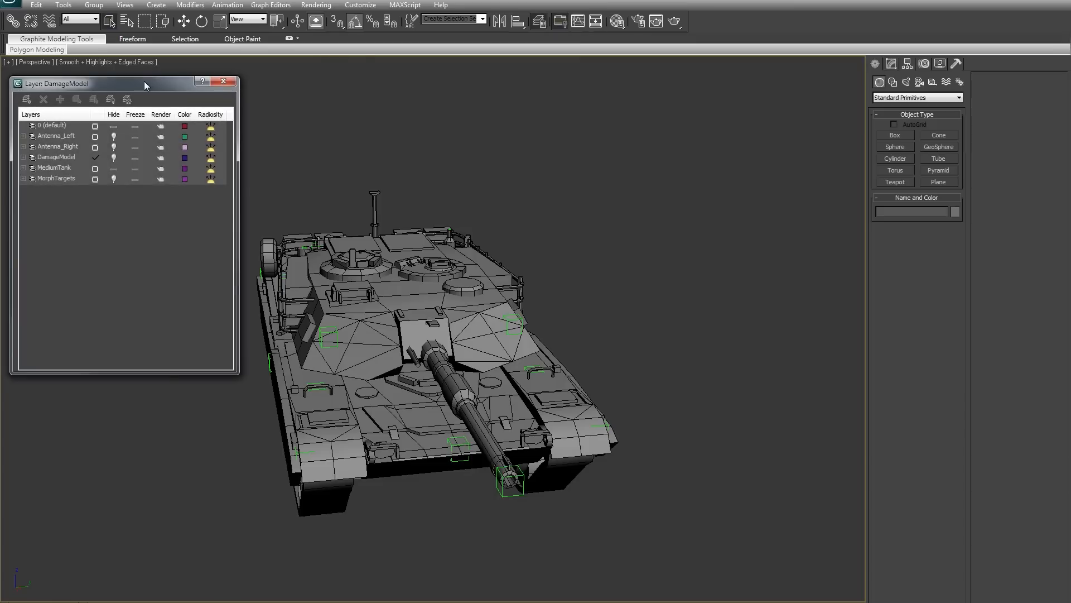
left_click_drag(144, 85, 763, 80)
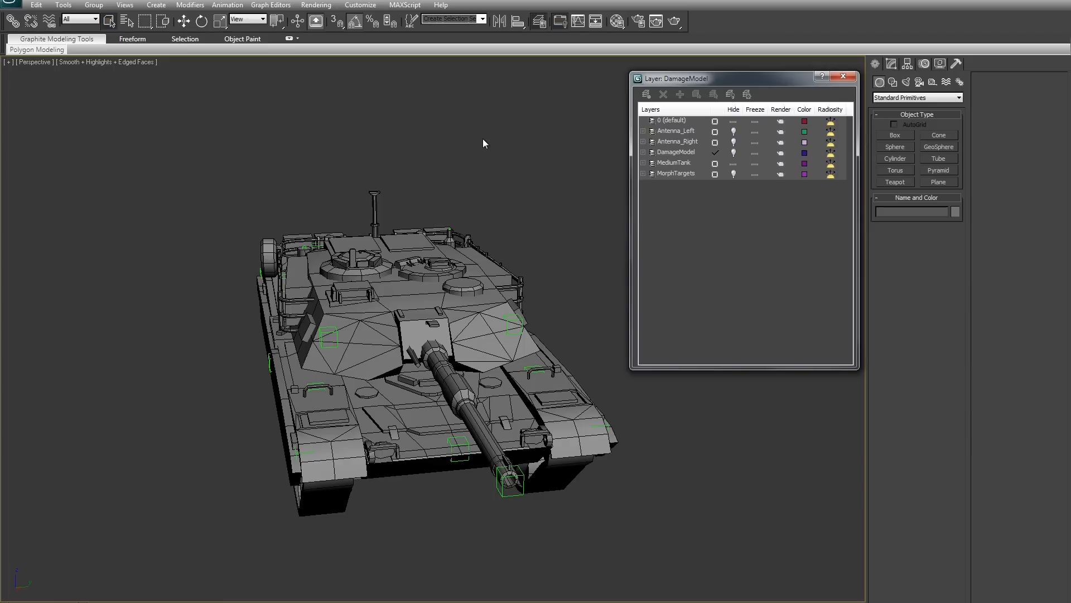
middle_click_drag(566, 214, 522, 255, "alt")
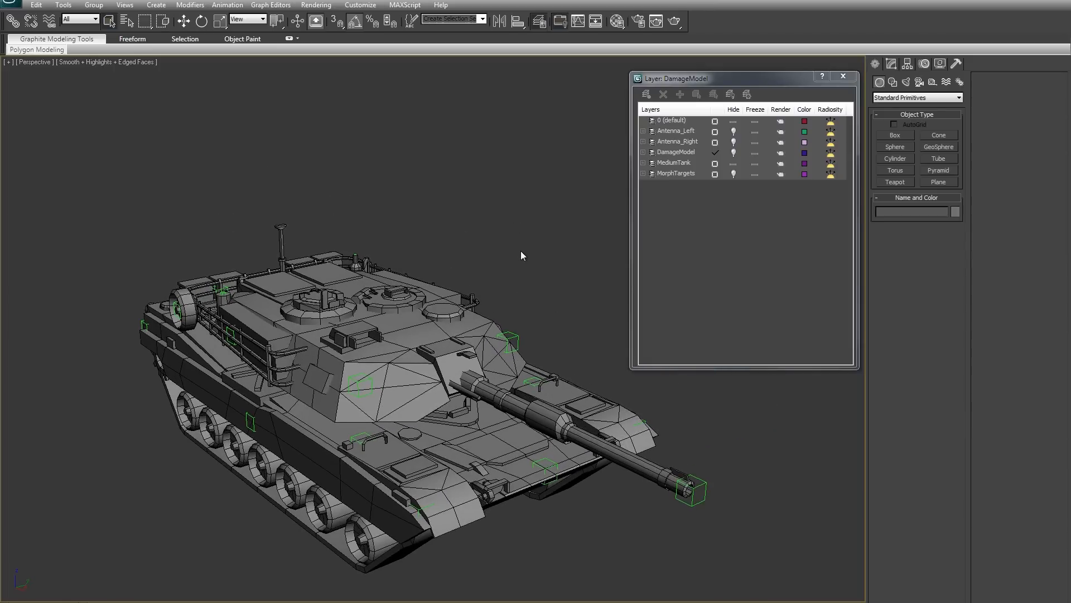
middle_click_drag(492, 192, 530, 279, "alt")
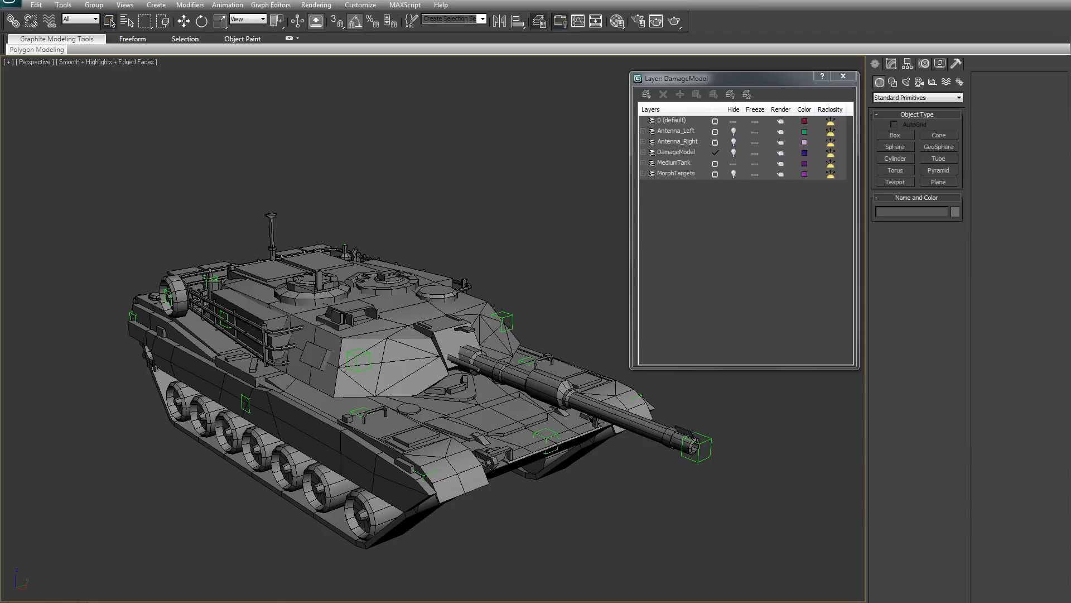
Step: Switch to the file explorer and open the ActorX folder inside the Binaries folder of Rx_SDK_March_22_2015
left_click_drag(1070, 116, 446, 114)
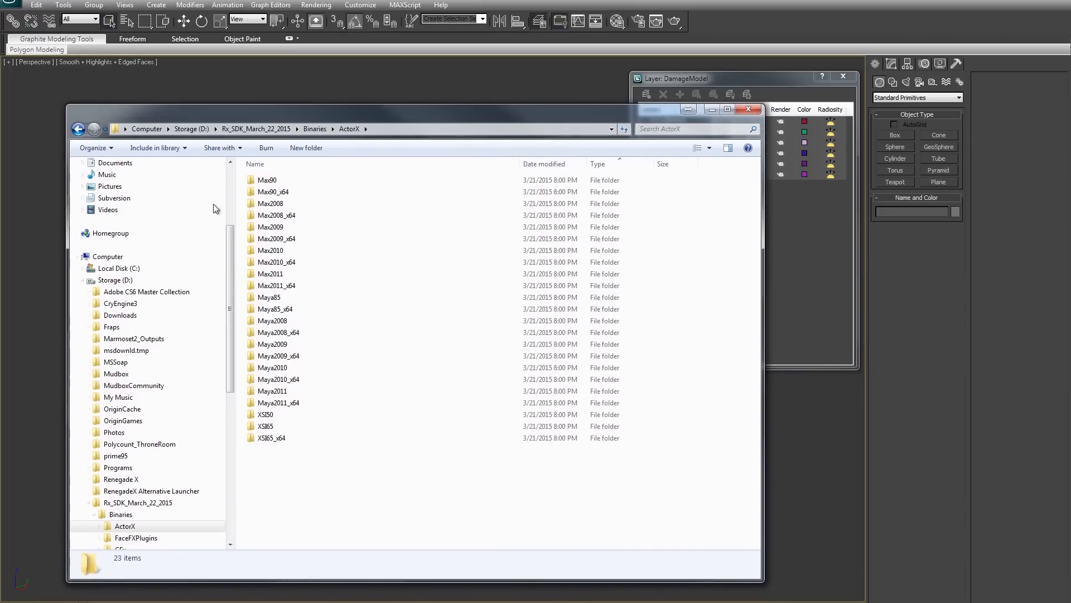
left_click(256, 129)
double_click(269, 180)
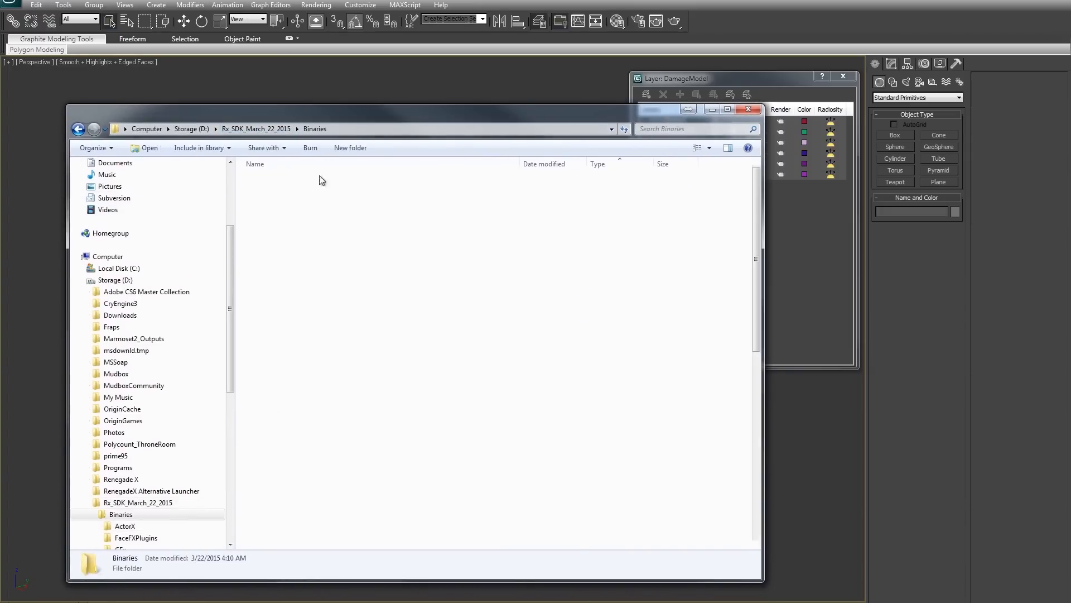
left_click(308, 181)
double_click(308, 181)
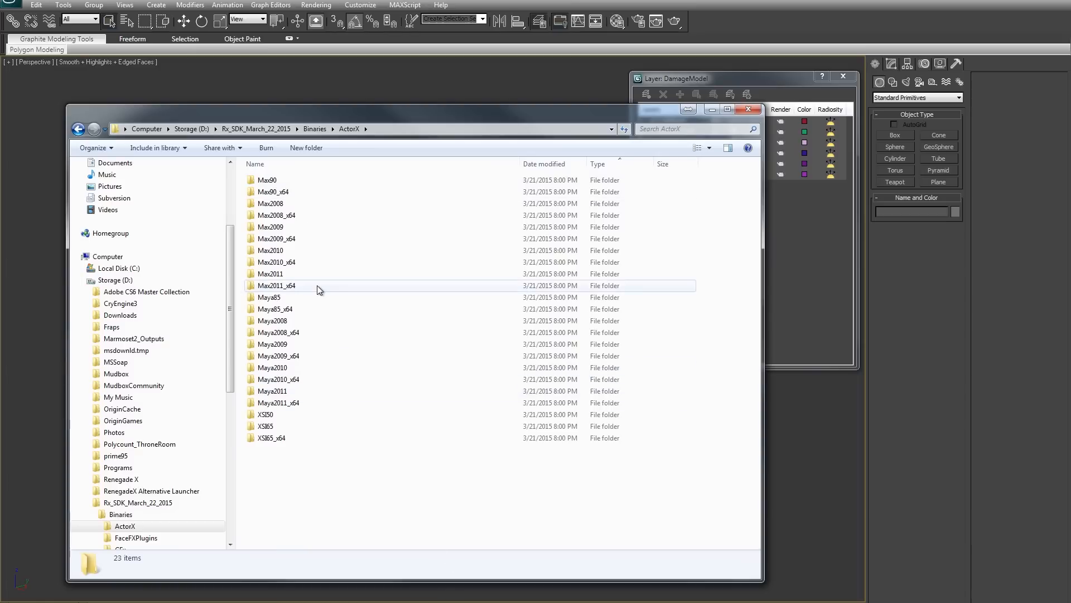
Step: Look through the ActorX plugin versions, view the contents of the Max2011_x64 folder, and close the file explorer
left_click(328, 275)
left_click(338, 392)
left_click(338, 408)
left_click(337, 439)
left_click(335, 418)
left_click(324, 452)
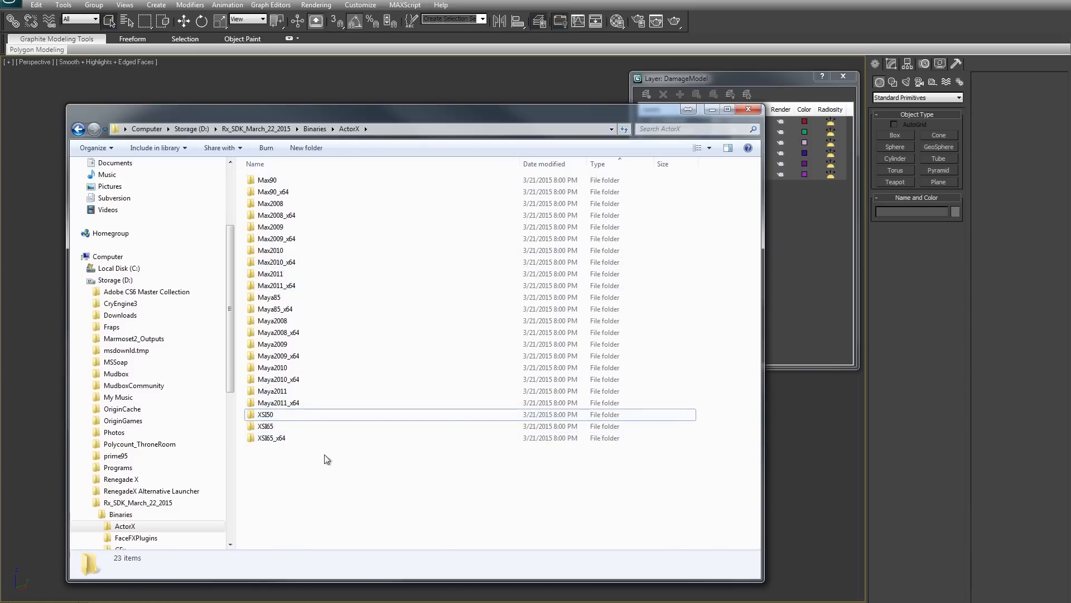
left_click(320, 286)
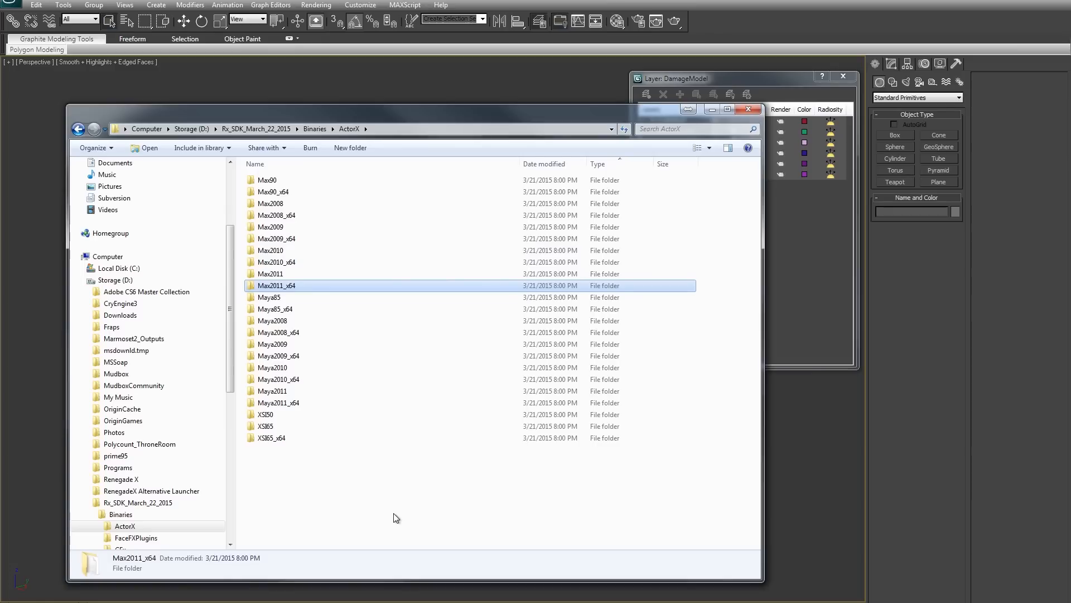
double_click(299, 284)
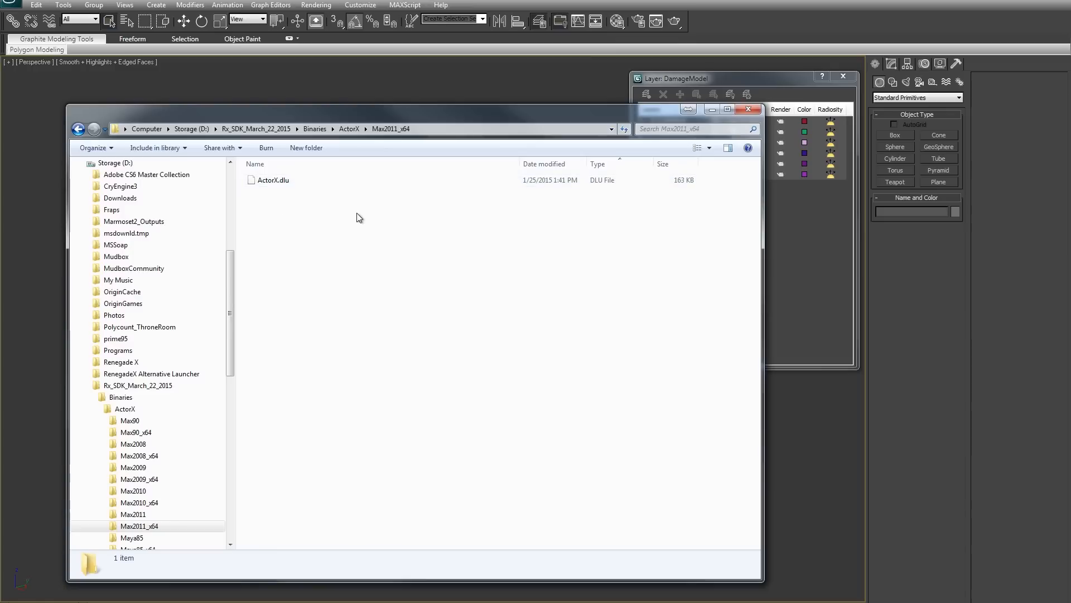
left_click(747, 111)
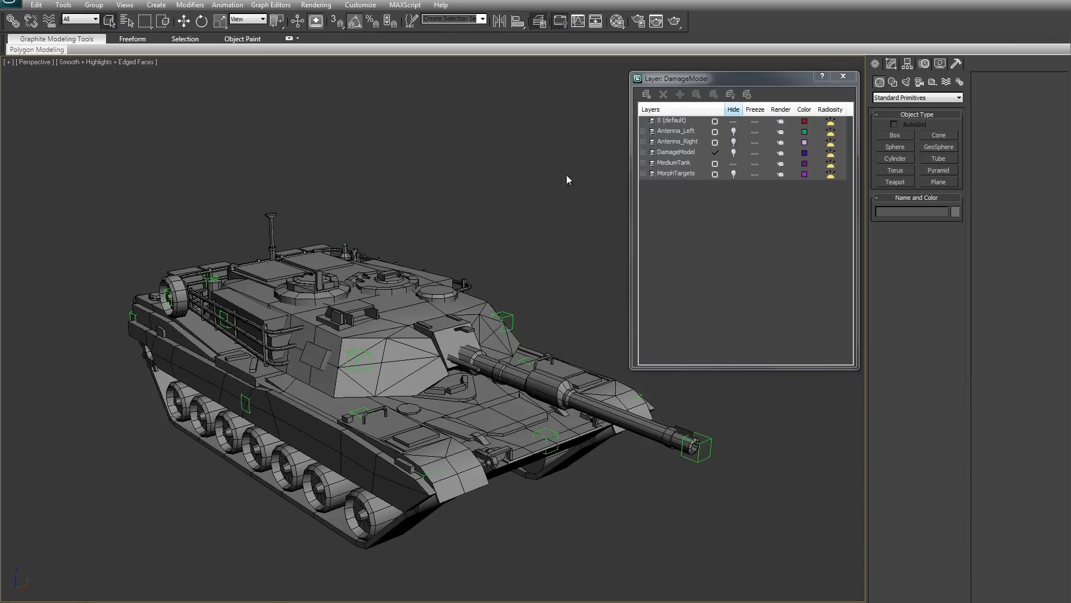
Step: Inspect the tank from above and from the rear, keeping the layer list clear of the model
middle_click_drag(506, 274, 533, 239)
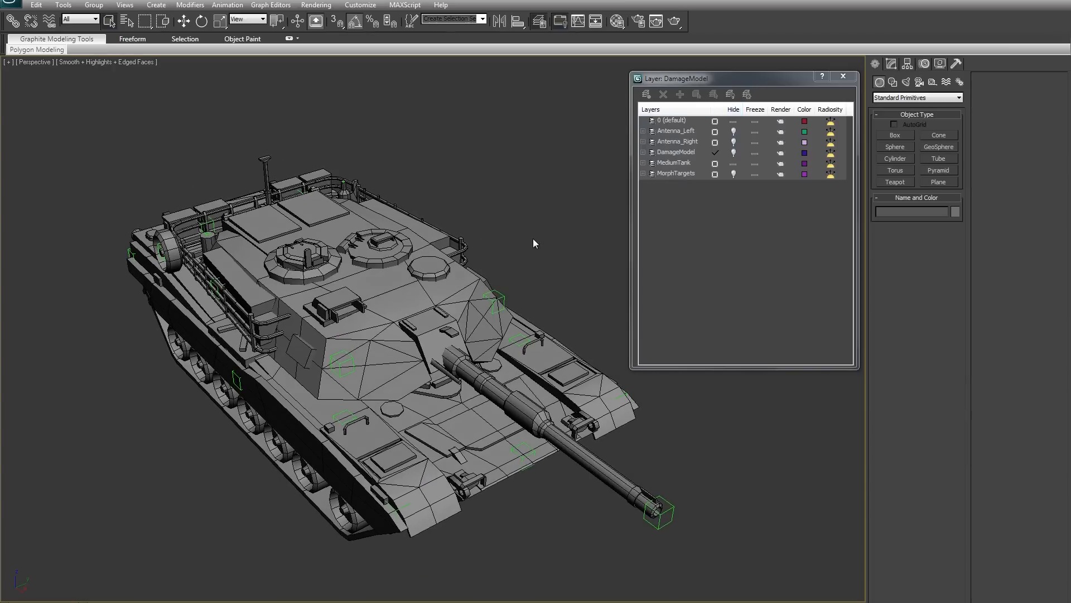
left_click_drag(704, 80, 888, 74)
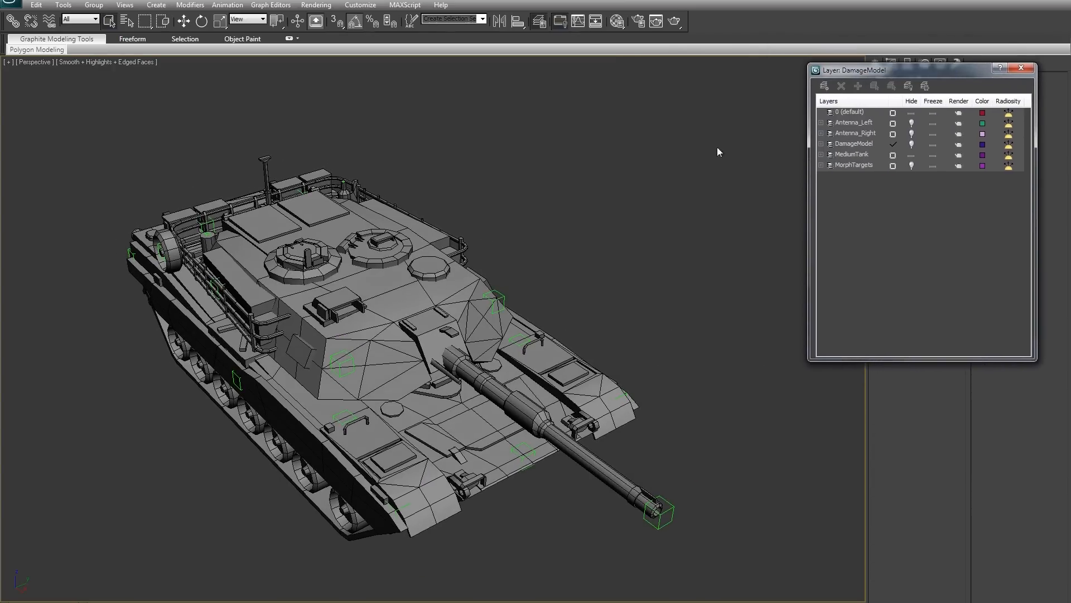
middle_click_drag(594, 249, 614, 263, "alt")
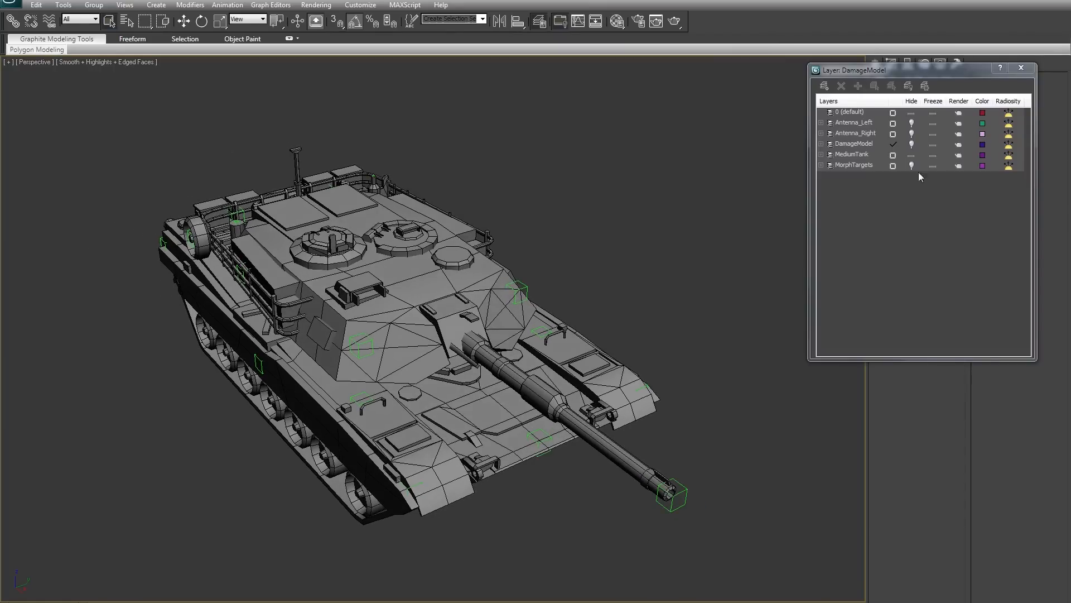
middle_click_drag(672, 192, 644, 306)
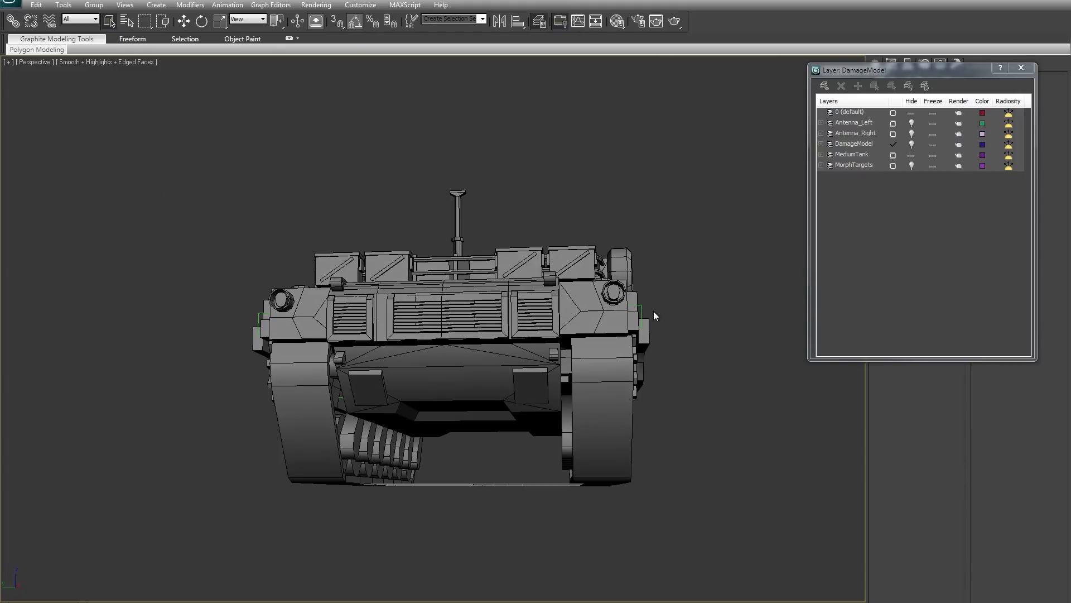
middle_click_drag(643, 392, 620, 395, "alt")
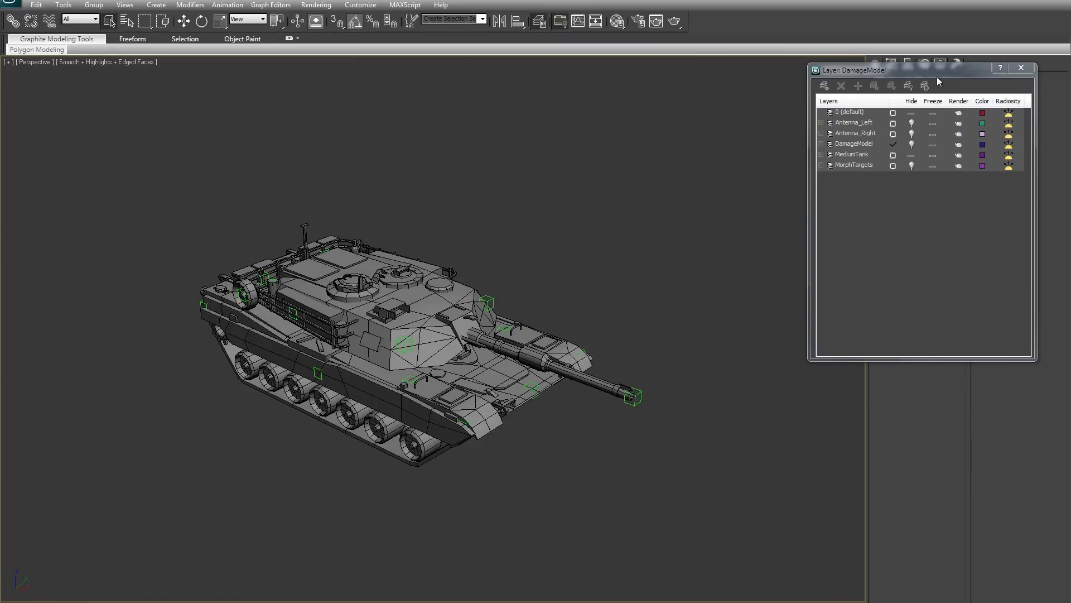
Step: Unhide the MorphTargets layer and select the nearest tank copy, MT_Ch_FL
left_click_drag(936, 71, 763, 60)
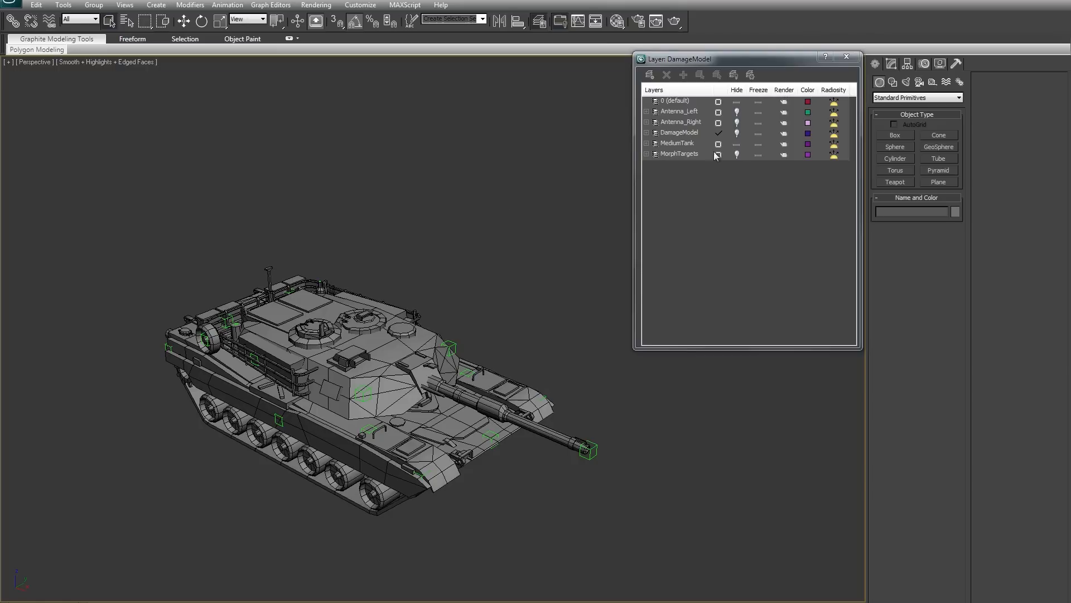
left_click(737, 154)
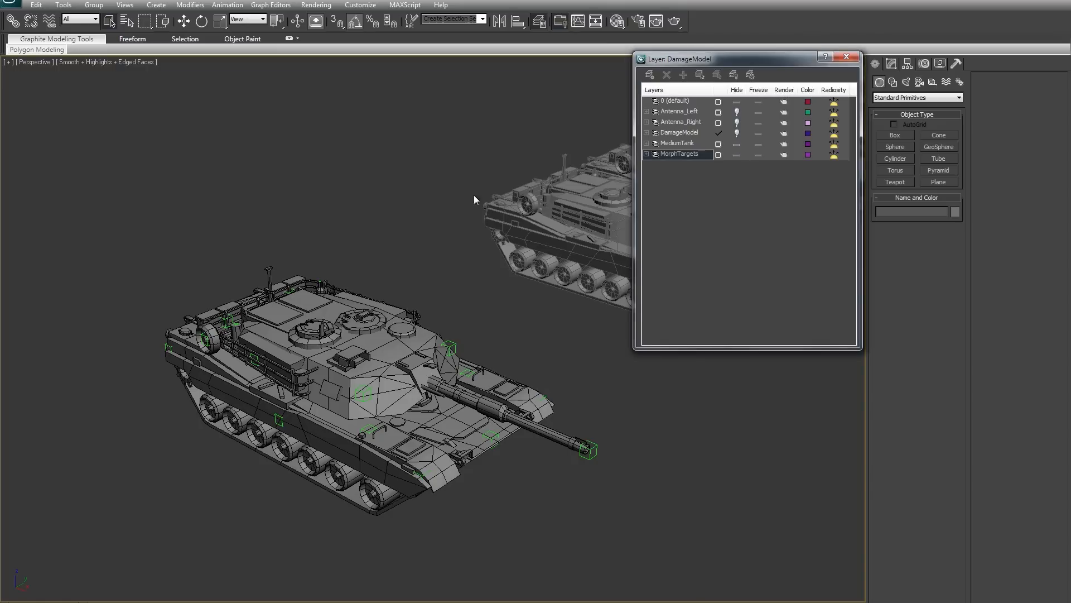
middle_click_drag(270, 285, 407, 262, "alt")
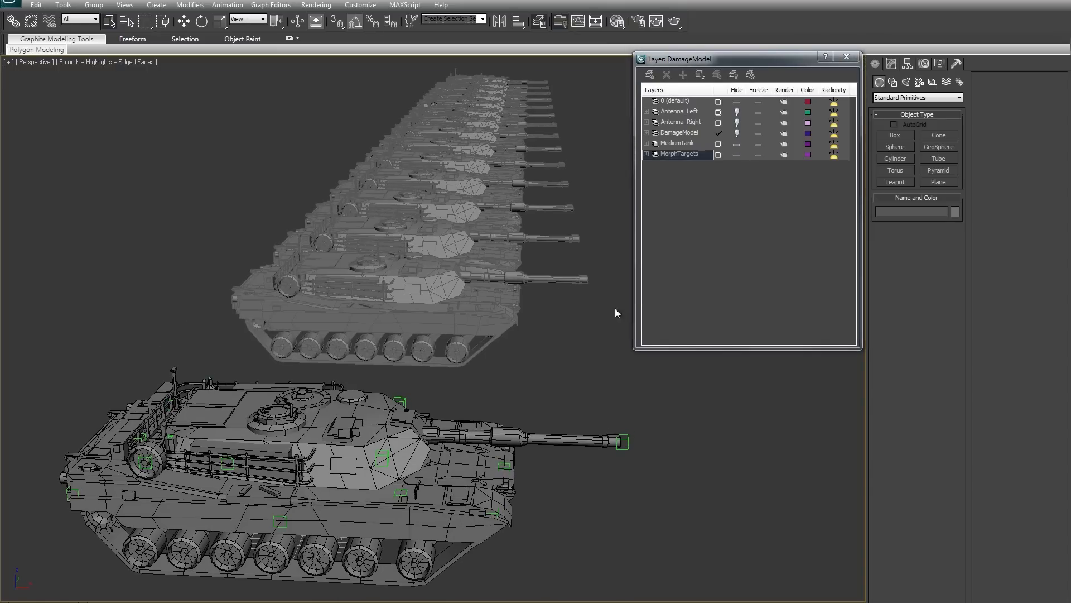
left_click(478, 303)
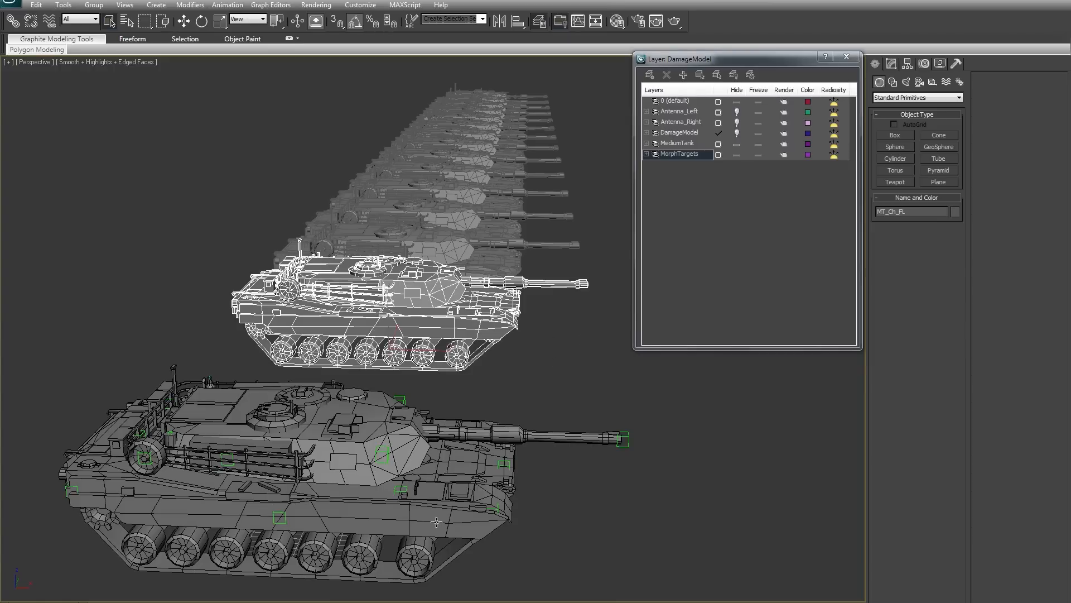
left_click(564, 437)
left_click(558, 379)
Step: Examine the deformed front fender and side skirt of the MT_Ch_FL morph target up close
middle_click_drag(556, 376, 274, 424, "alt")
left_click(305, 355)
key("z")
left_click(608, 487)
middle_click_drag(608, 487, 536, 375, "alt")
scroll(492, 419, "up", 3)
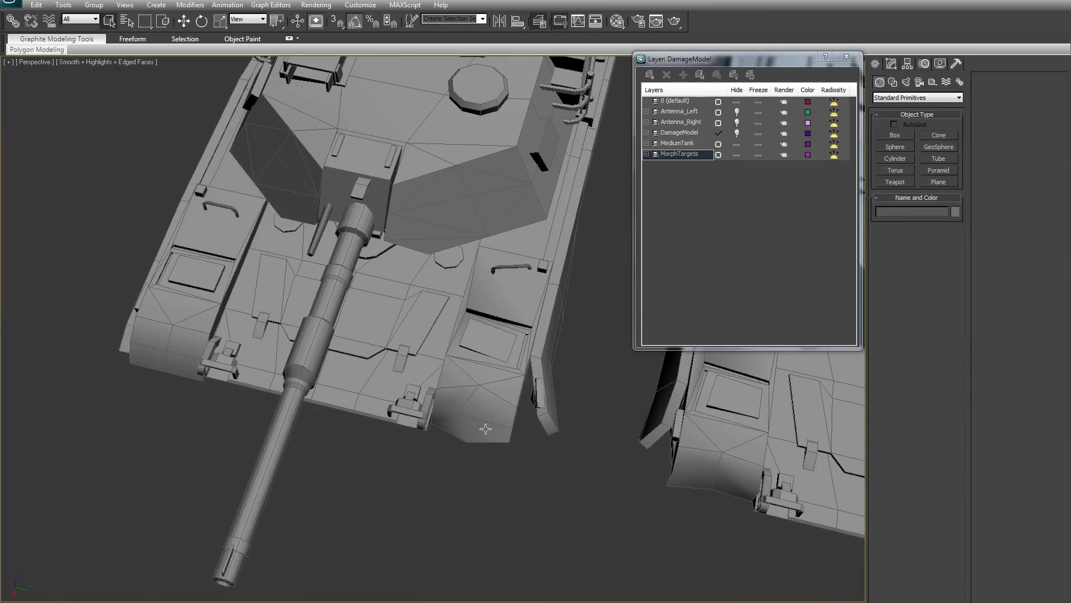
left_click(486, 428)
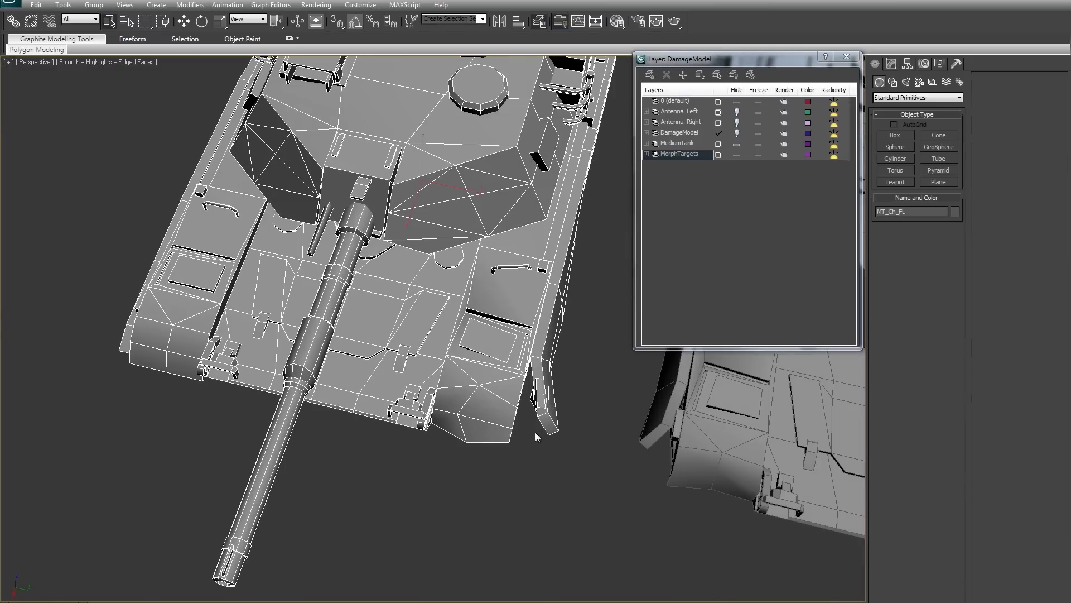
Step: Look over the whole row of morph target tanks, select them all together, and clear the selection
middle_click_drag(549, 384, 423, 462)
scroll(426, 446, "down", 5)
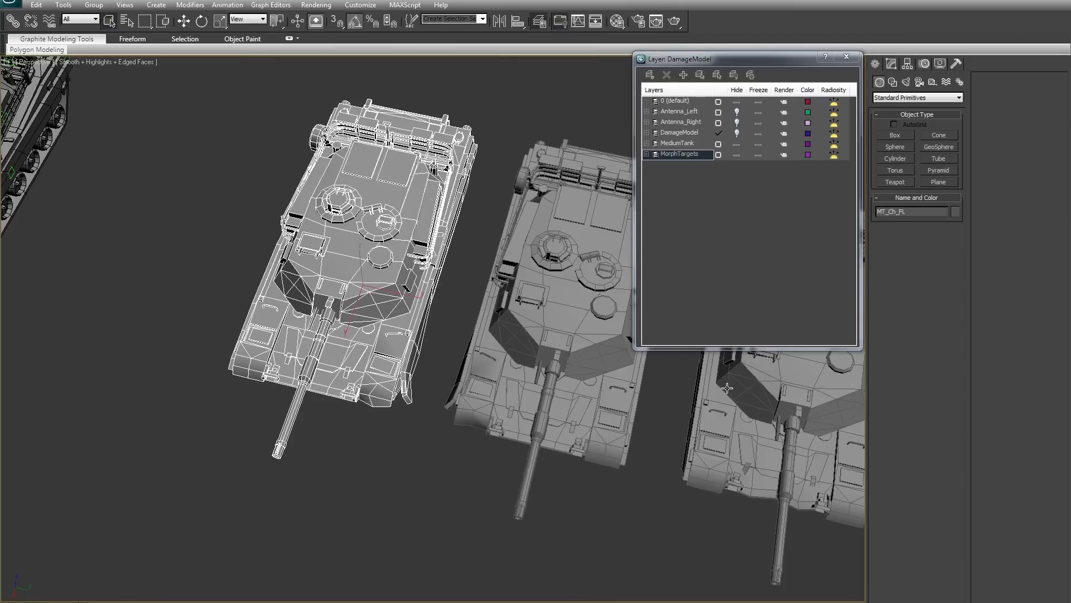
middle_click_drag(728, 388, 411, 440)
scroll(511, 463, "down", 8)
middle_click_drag(581, 445, 430, 417)
middle_click_drag(494, 445, 618, 346, "alt")
scroll(524, 434, "down", 3)
left_click_drag(326, 162, 829, 431)
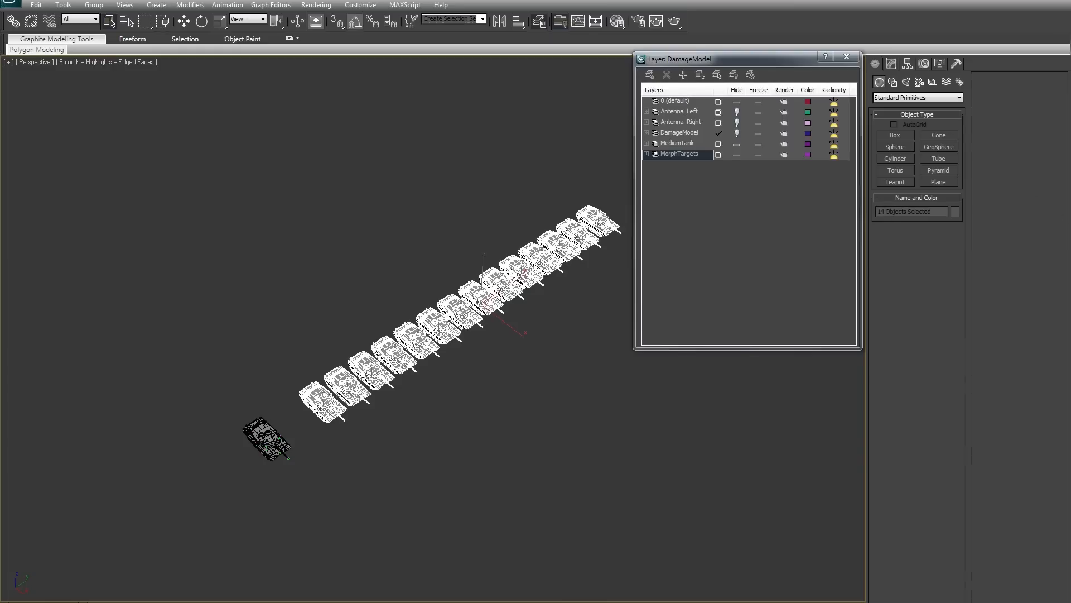
left_click(364, 456)
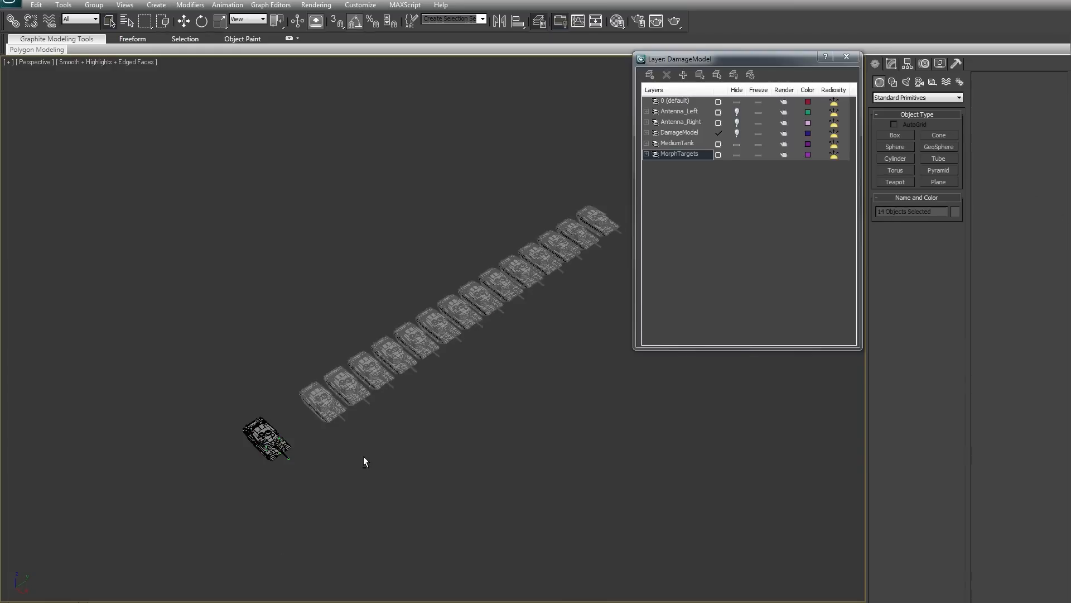
Step: Return to the original tank and hide the MorphTargets layer
scroll(423, 421, "up", 6)
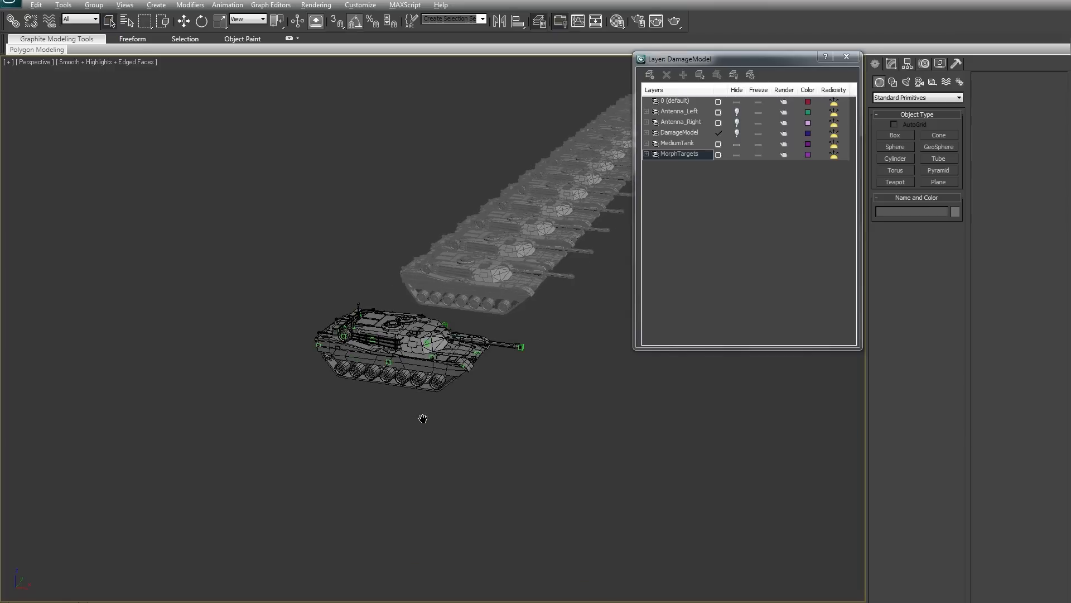
scroll(421, 420, "up", 5)
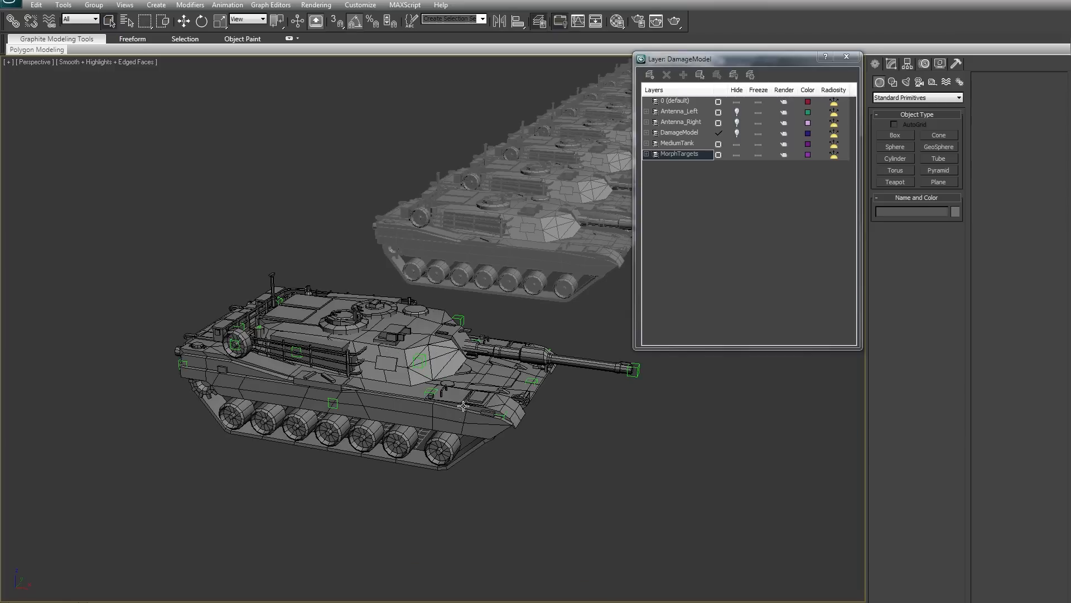
left_click(735, 155)
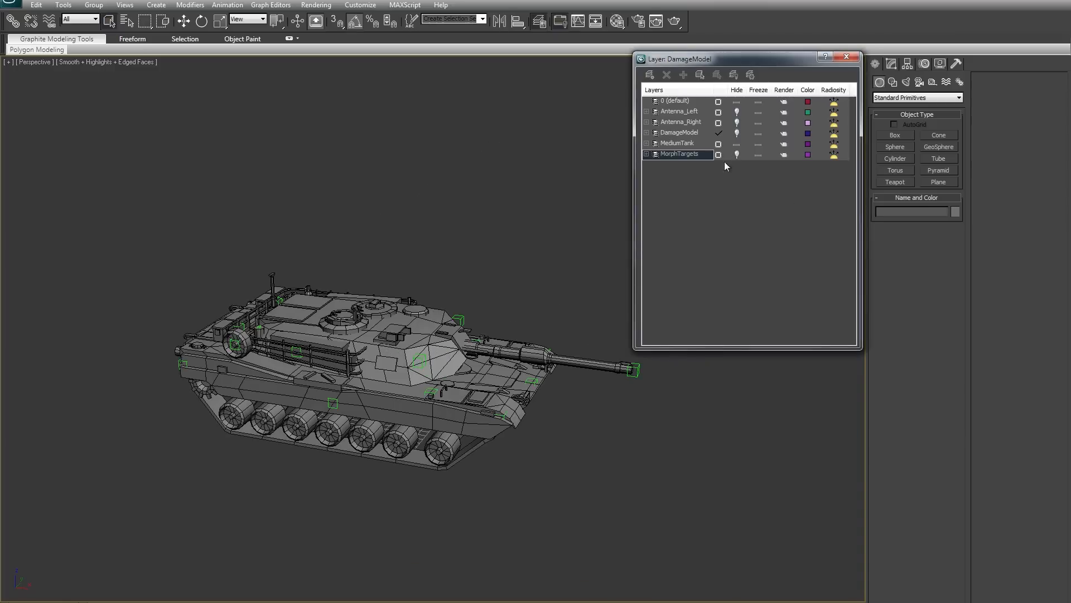
Step: Select the MediumTank mesh and move the layer list clear of the command panel settings
left_click(388, 419)
middle_click_drag(514, 404, 507, 514)
scroll(509, 368, "up", 1)
scroll(512, 369, "down", 1)
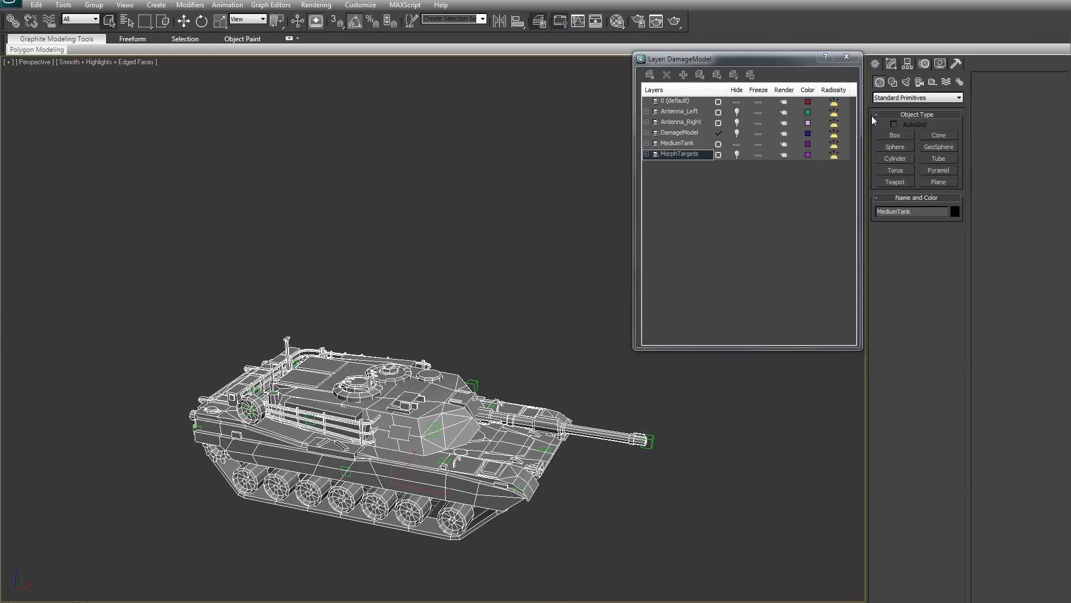
left_click_drag(758, 64, 945, 310)
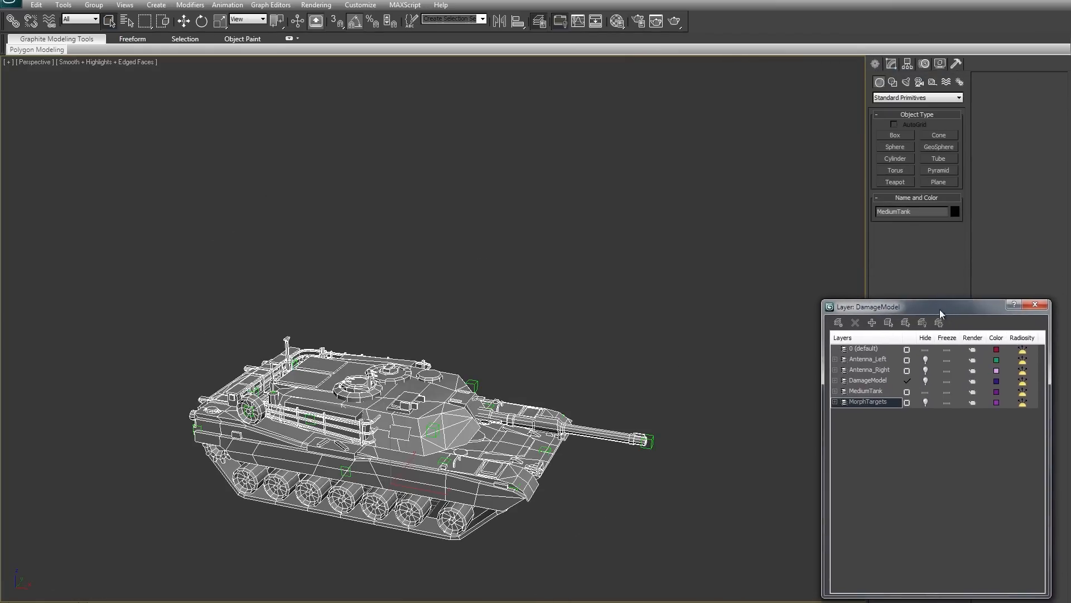
Step: Frame the MediumTank mesh, look it over from the front and both sides, and clear the selection
middle_click_drag(585, 330, 545, 320, "alt")
key("z")
middle_click_drag(617, 323, 590, 314, "alt")
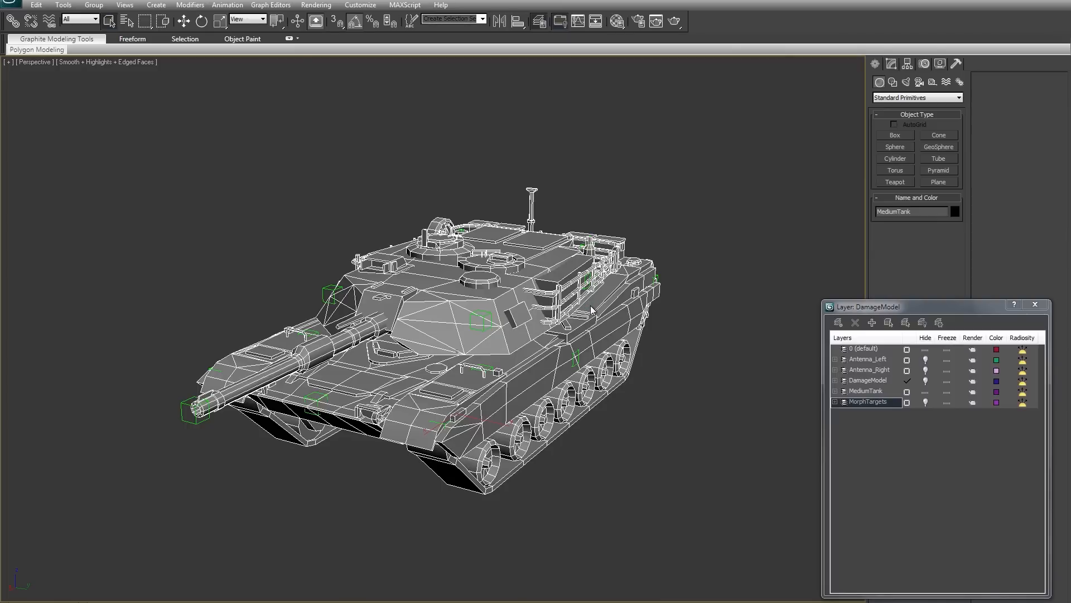
left_click(655, 220)
middle_click_drag(607, 266, 597, 315, "alt")
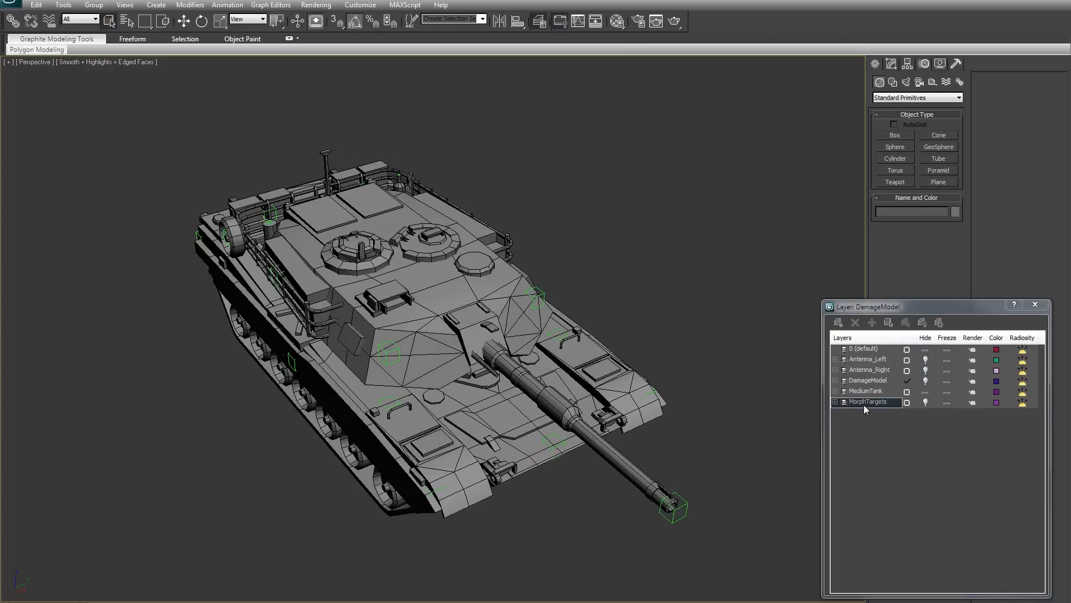
Step: Select the MediumTank mesh, move the layer list off its modifier settings, and show the Morpher modifier's channels
left_click(489, 442)
left_click(892, 65)
left_click_drag(920, 308, 107, 66)
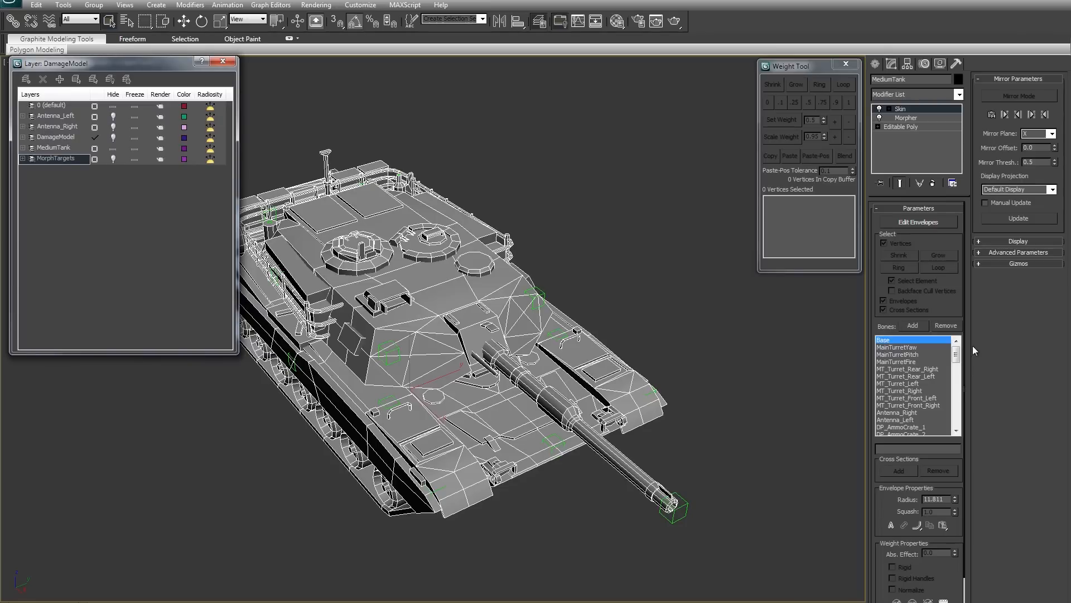
left_click(906, 118)
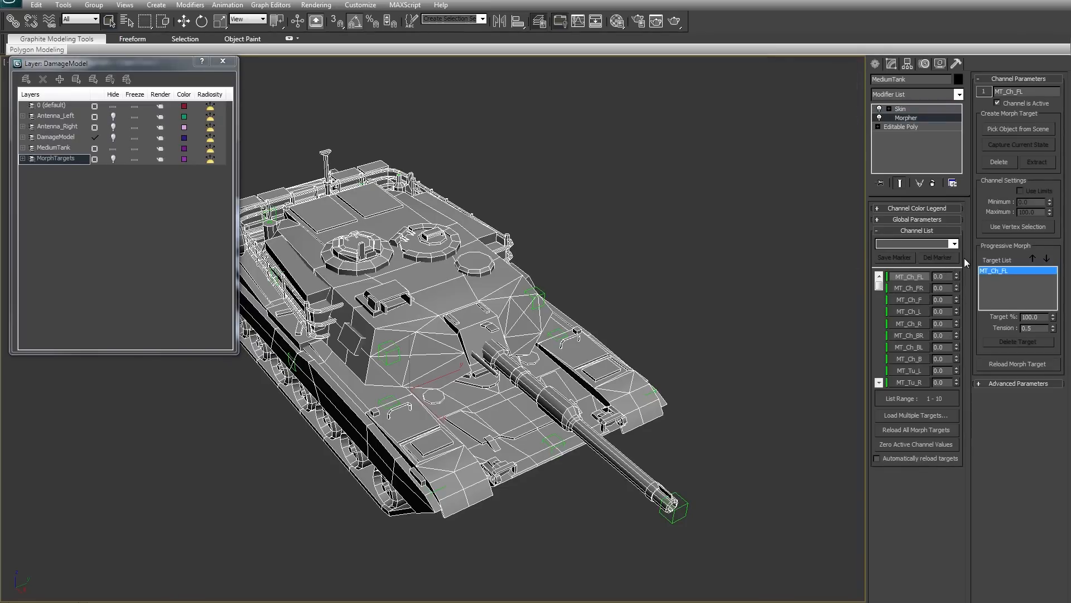
mouse_move(694, 326)
middle_mouse_down("alt")
mouse_move(674, 307)
mouse_move(655, 316)
mouse_move(686, 327)
middle_mouse_up("alt")
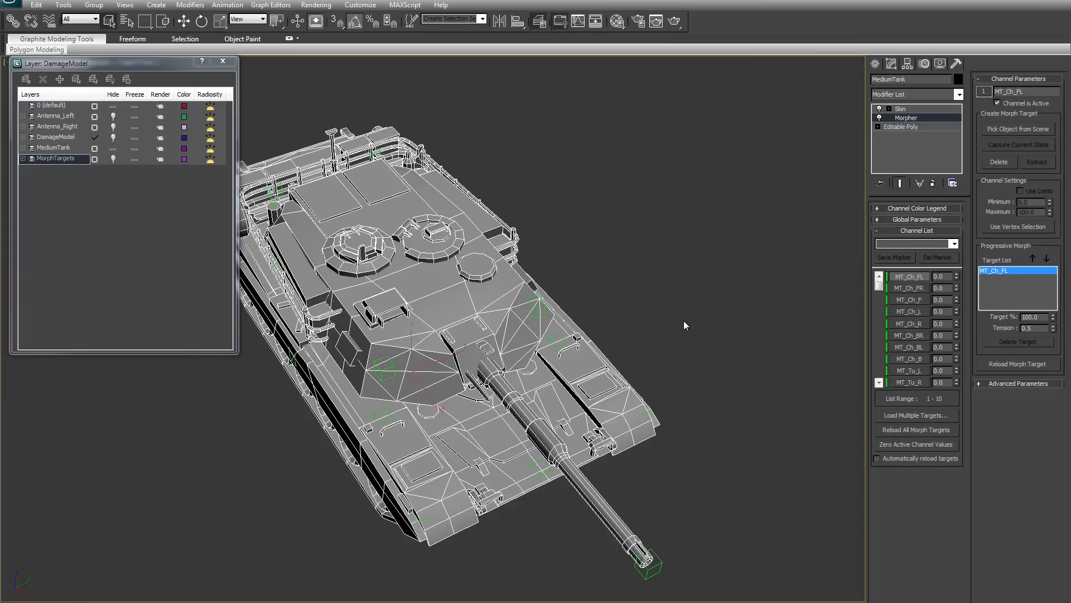
middle_click_drag(748, 311, 768, 311, "alt")
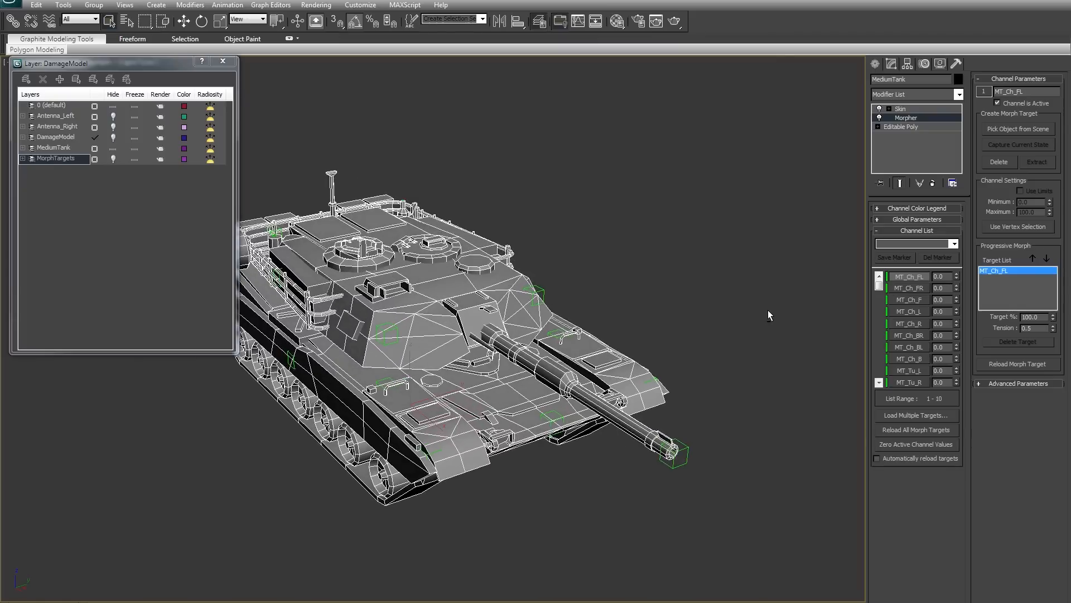
Step: Preview the MT_Ch_FR morph channel at 100, examining the deformed front corner, and reset the channel to 0
left_click_drag(958, 287, 949, 210)
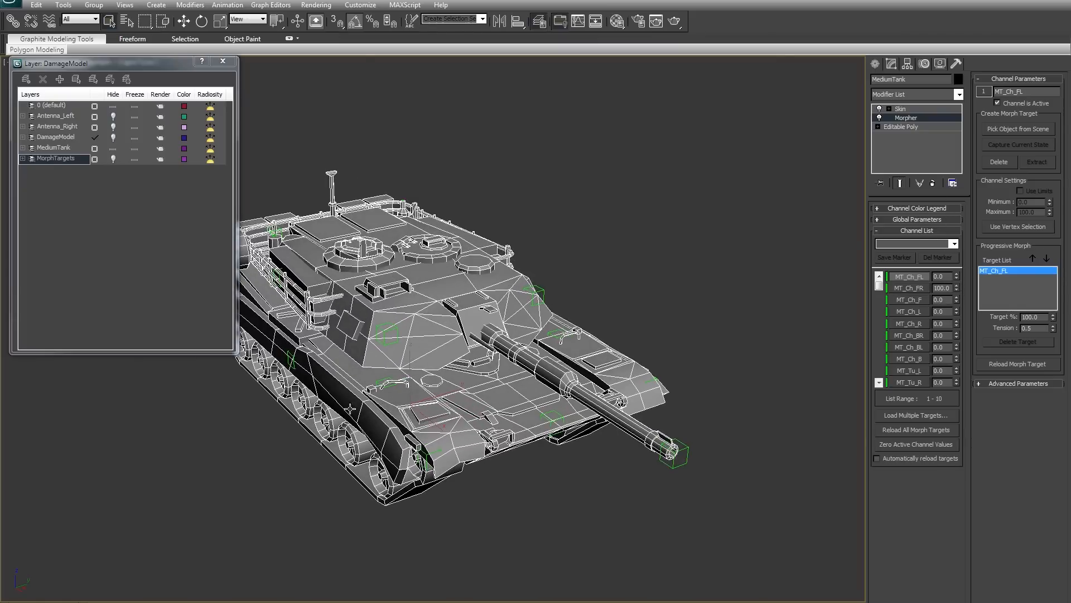
middle_click_drag(372, 415, 409, 507, "alt")
middle_click_drag(467, 484, 485, 405, "alt")
right_click(957, 289)
middle_click_drag(641, 284, 417, 484, "alt")
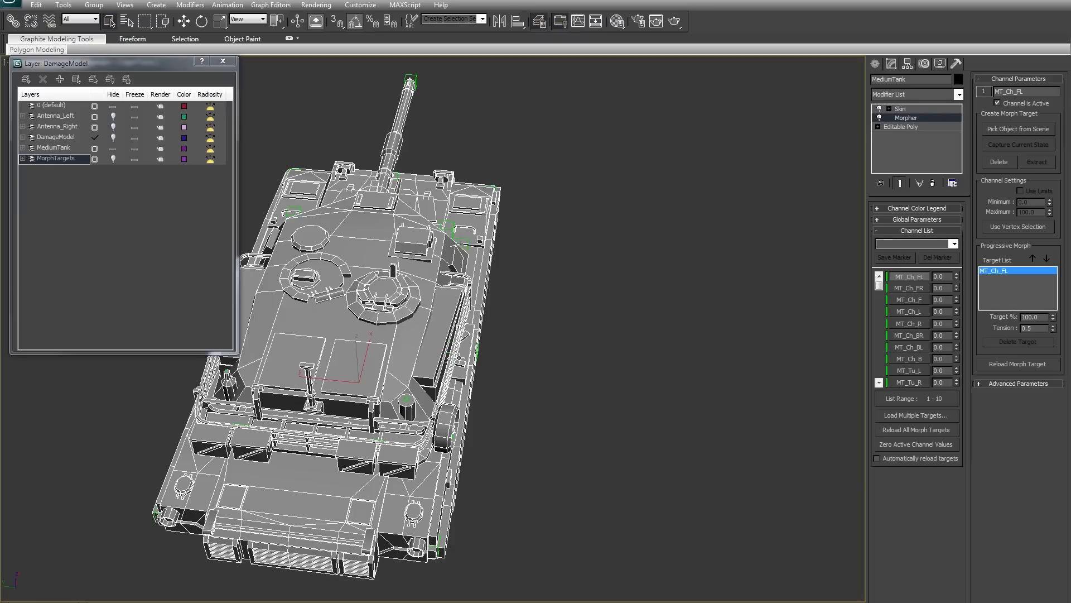
Step: Clear the selection and look over the undeformed tank from the rear and the front
left_click(450, 350)
key("w")
left_click_drag(450, 349, 506, 354)
middle_click_drag(619, 387, 605, 202, "alt")
left_click(659, 218)
middle_click_drag(682, 342, 582, 279, "alt")
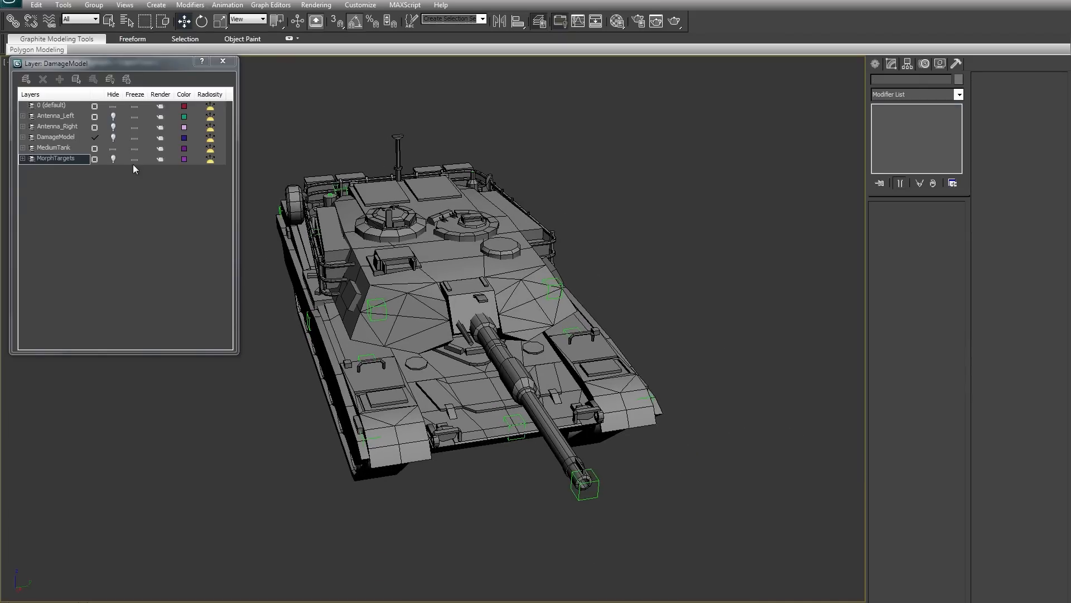
middle_click_drag(506, 355, 422, 310, "alt")
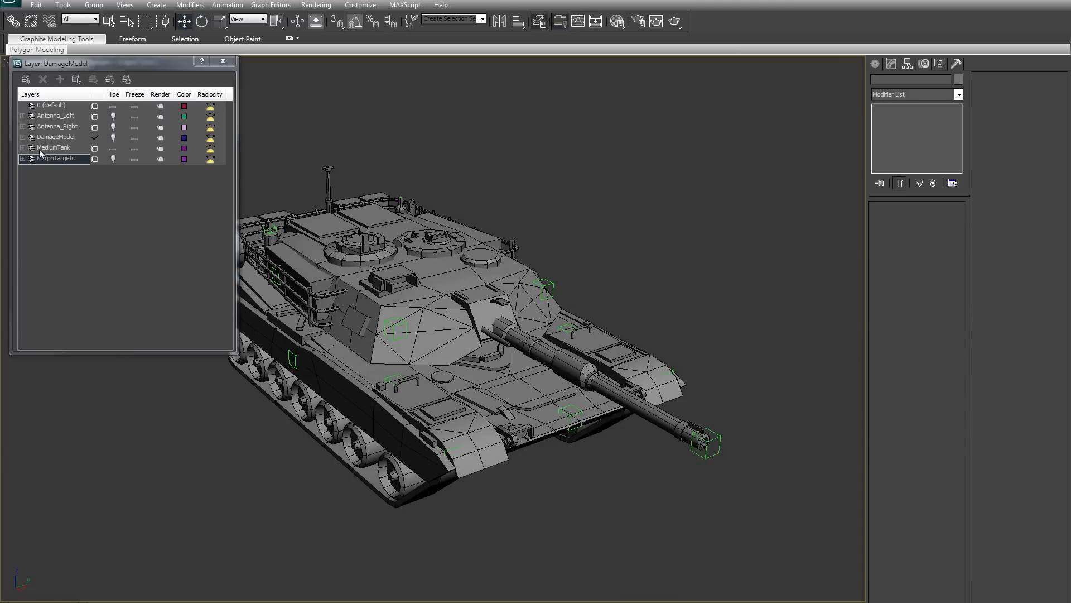
Step: Hide the MediumTank layer and show the Antenna_Left layer instead, framing the antenna in view
left_click_drag(126, 65, 908, 293)
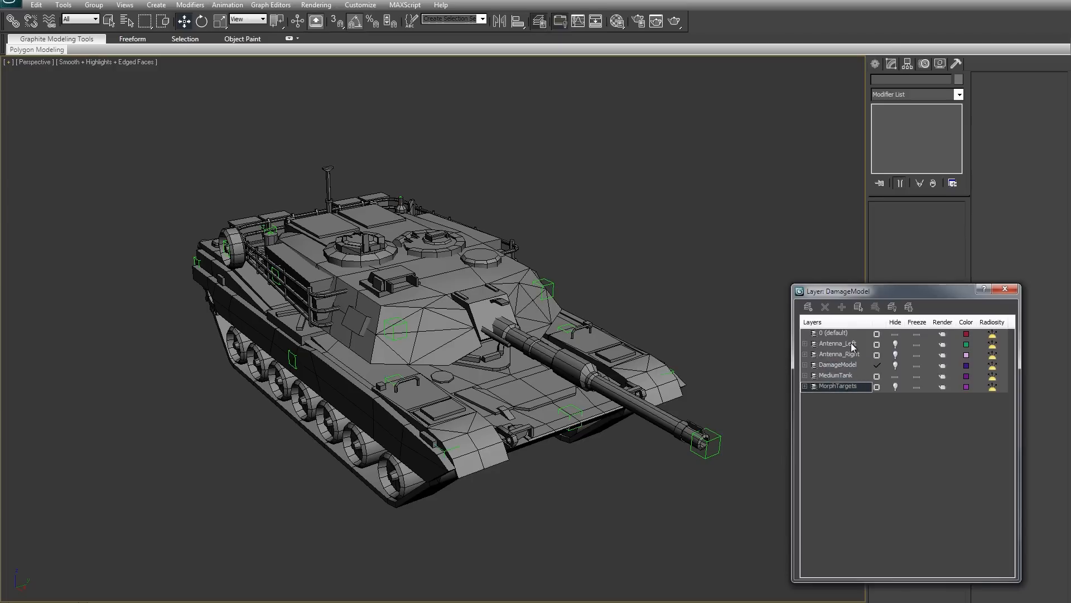
left_click(896, 376)
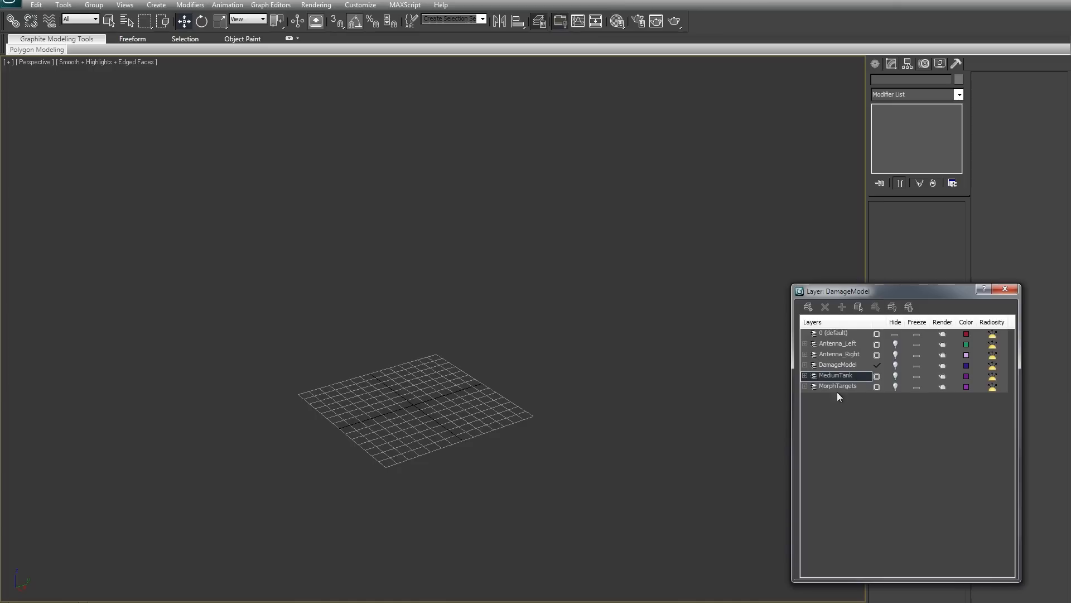
left_click(896, 345)
left_click_drag(476, 360, 382, 447)
key("z")
left_click(576, 442)
Step: Try rotating the dummy at the left antenna's base, cancel the rotation, and clear the selection
left_click(447, 490)
key("e")
mouse_move(474, 505)
left_mouse_down()
mouse_move(460, 456)
mouse_move(482, 511)
left_mouse_up()
right_click(482, 511)
key("w")
left_click(535, 460)
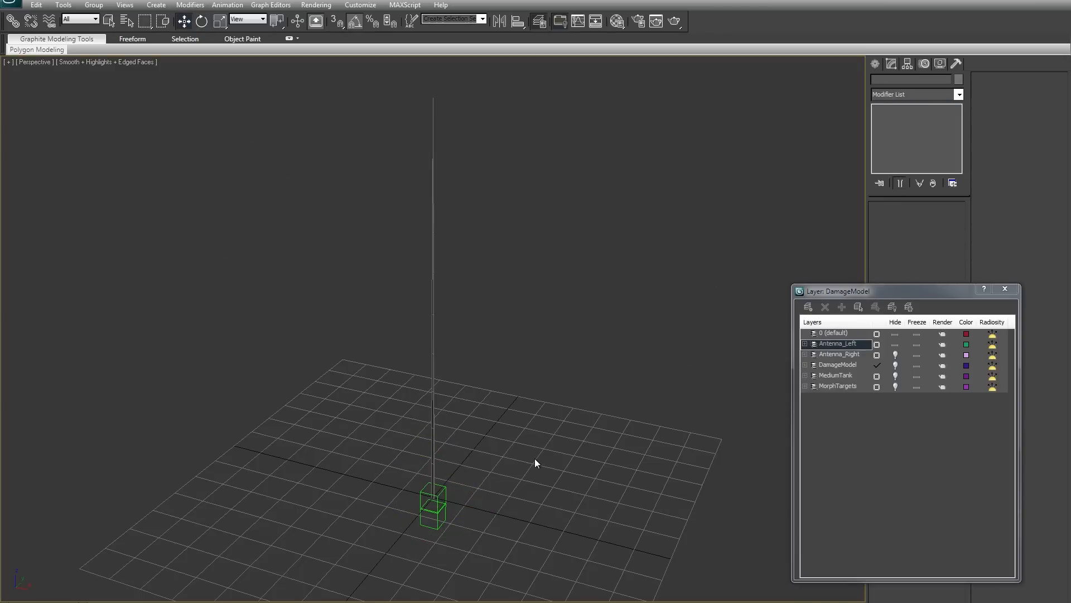
Step: Bend the left antenna by rotating the b_AntennaL_2 dummy, and undo the rotation
middle_click_drag(520, 468, 507, 462, "alt")
left_click(435, 479)
key("e")
left_click_drag(433, 474, 438, 466)
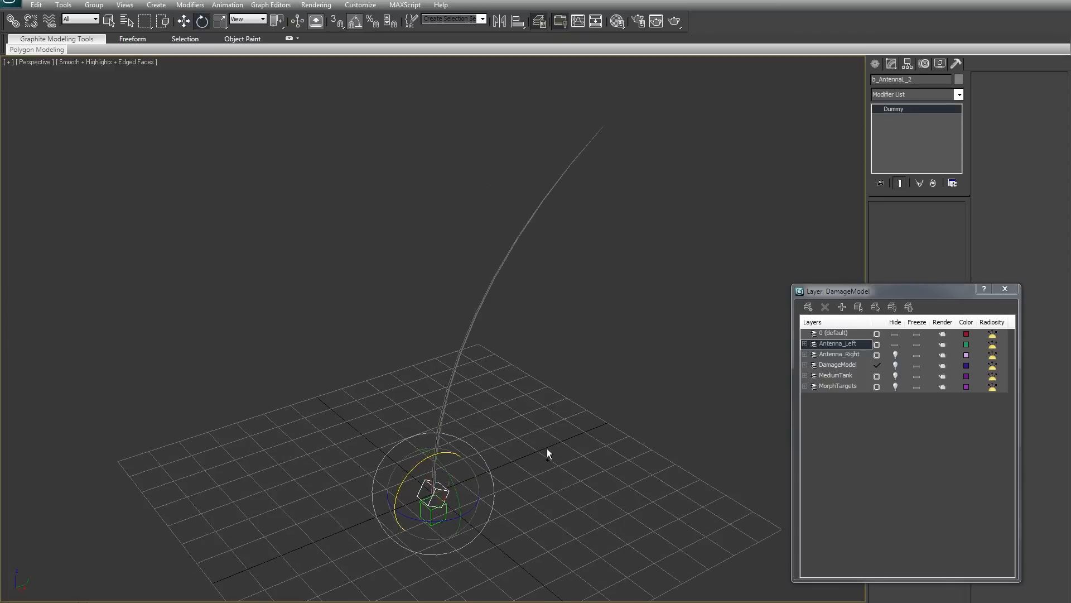
key("ctrl+z")
left_click(549, 447)
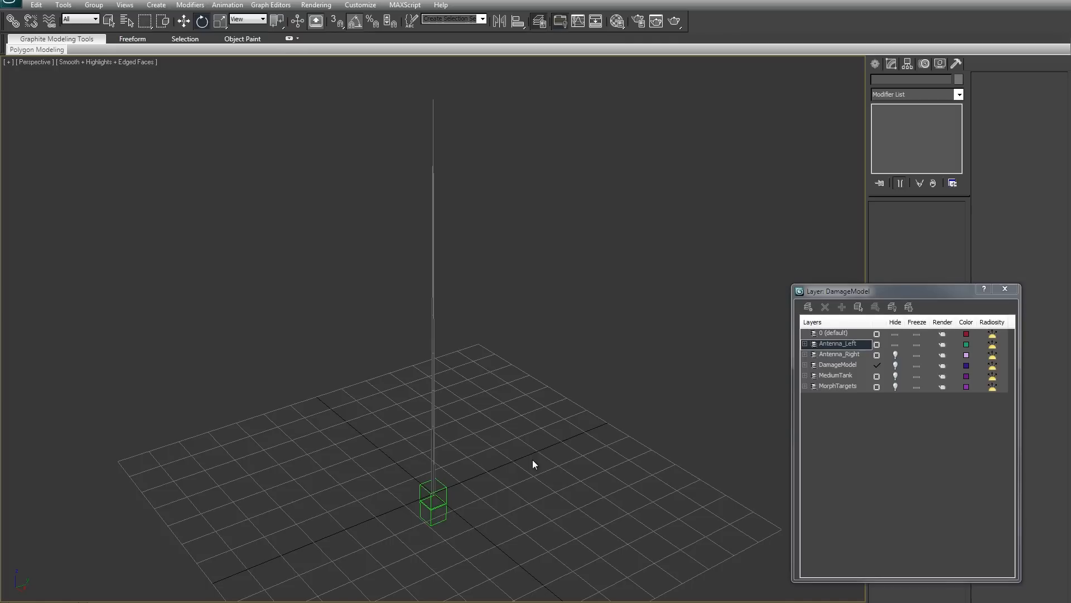
Step: Test the b_AntennaL_2 dummy's rotation again from another angle and undo it
mouse_move(491, 444)
middle_mouse_down("alt")
mouse_move(457, 430)
mouse_move(454, 449)
mouse_move(486, 408)
mouse_move(483, 468)
mouse_move(492, 454)
mouse_move(462, 461)
mouse_move(511, 444)
mouse_move(498, 452)
middle_mouse_up("alt")
left_click(462, 461)
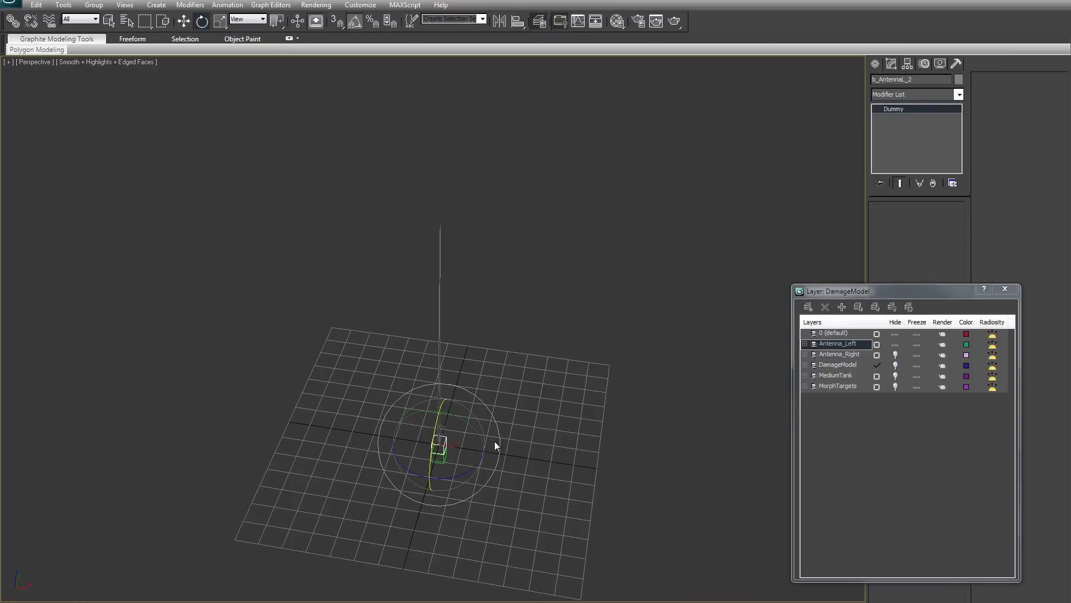
mouse_move(478, 433)
left_mouse_down()
mouse_move(471, 422)
mouse_move(485, 441)
left_mouse_up()
key("ctrl+z")
left_click(534, 416)
middle_click_drag(535, 417, 497, 421, "alt")
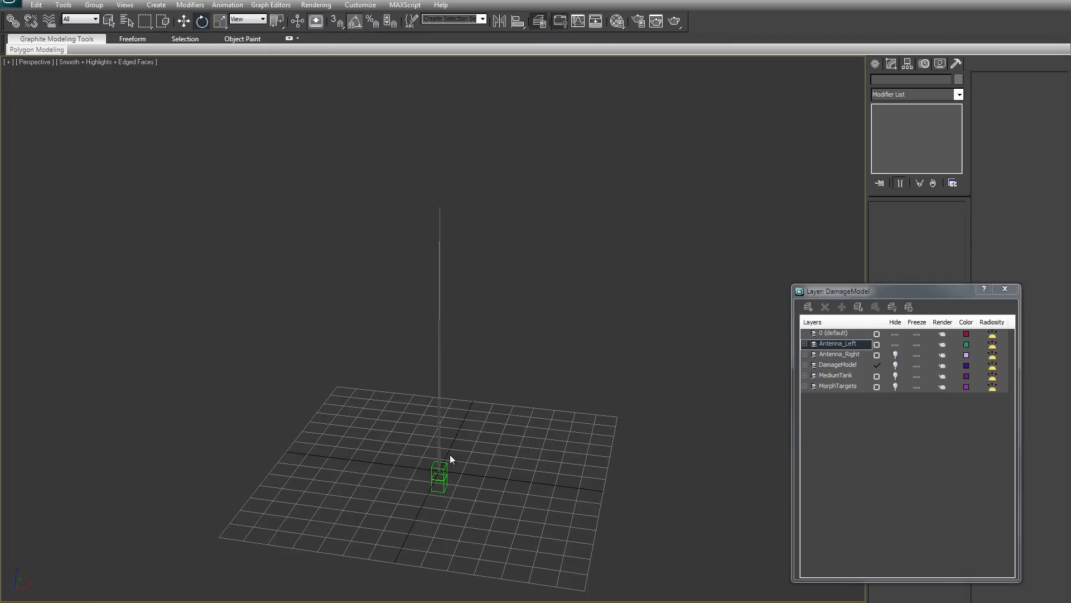
Step: Examine the left antenna and its base dummies up close with nothing selected
middle_click_drag(459, 451, 443, 429, "alt")
scroll(441, 438, "up", 3)
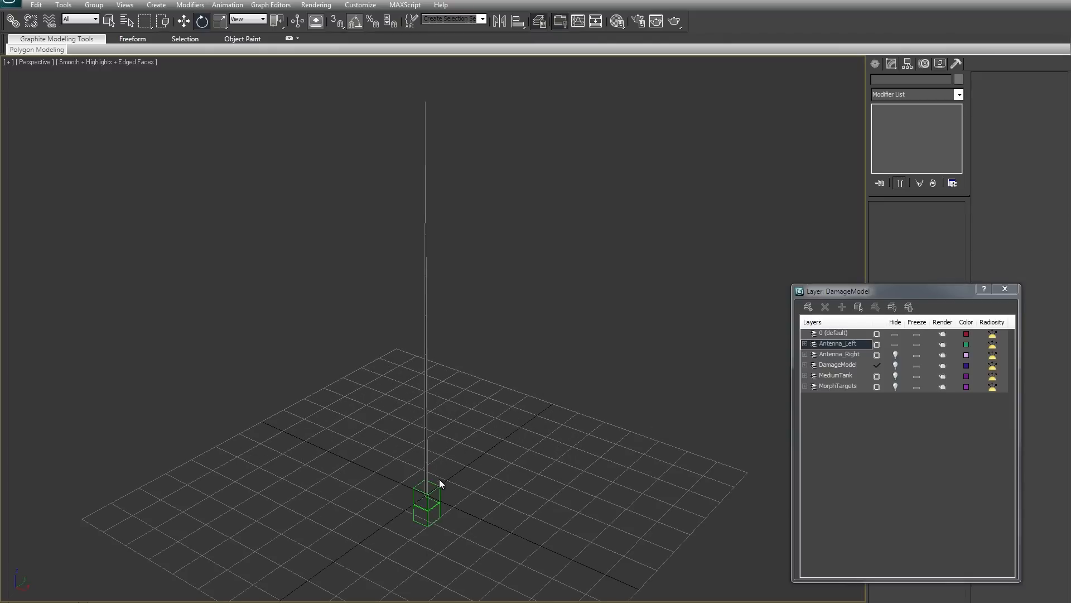
left_click(441, 484)
middle_click_drag(440, 484, 473, 499, "alt")
key("w")
left_click(460, 487)
Step: Show the Antenna_Right layer briefly in place of Antenna_Left, and switch back to the Antenna_Left layer
left_click(895, 344)
left_click(895, 355)
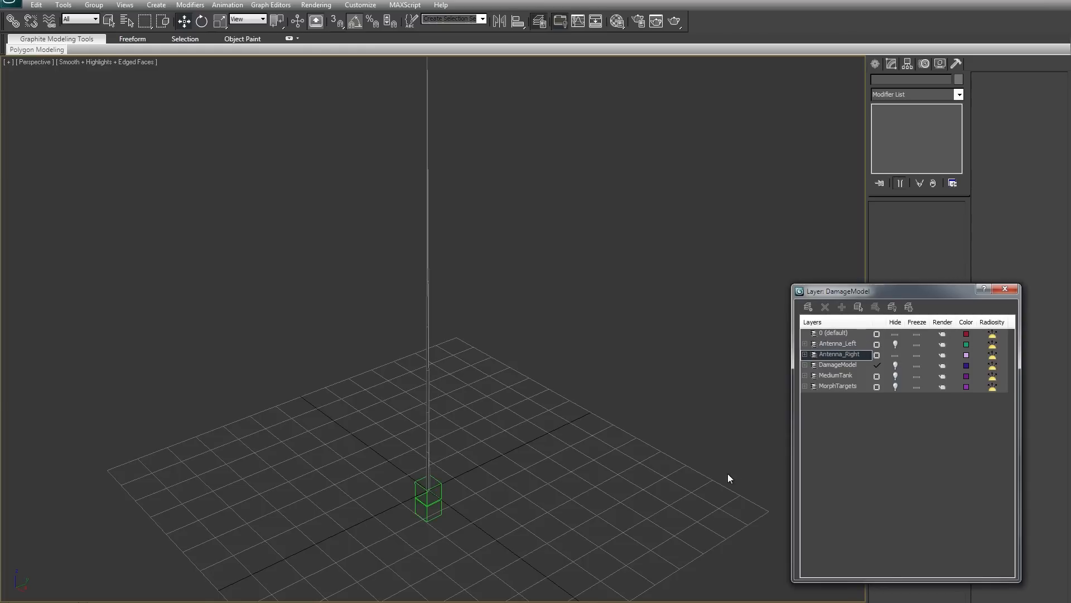
left_click(896, 355)
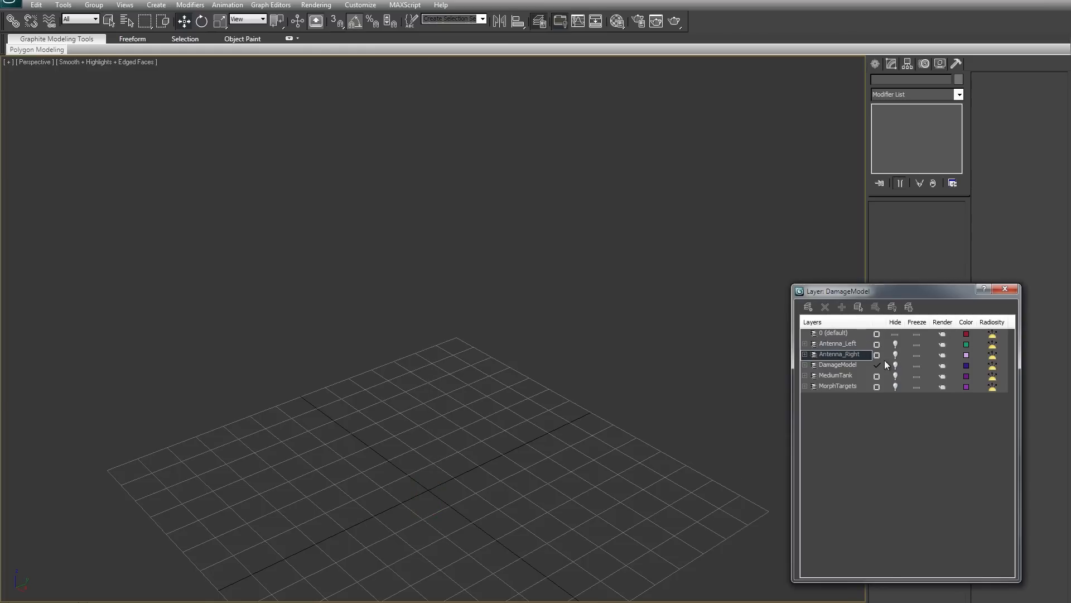
left_click(895, 344)
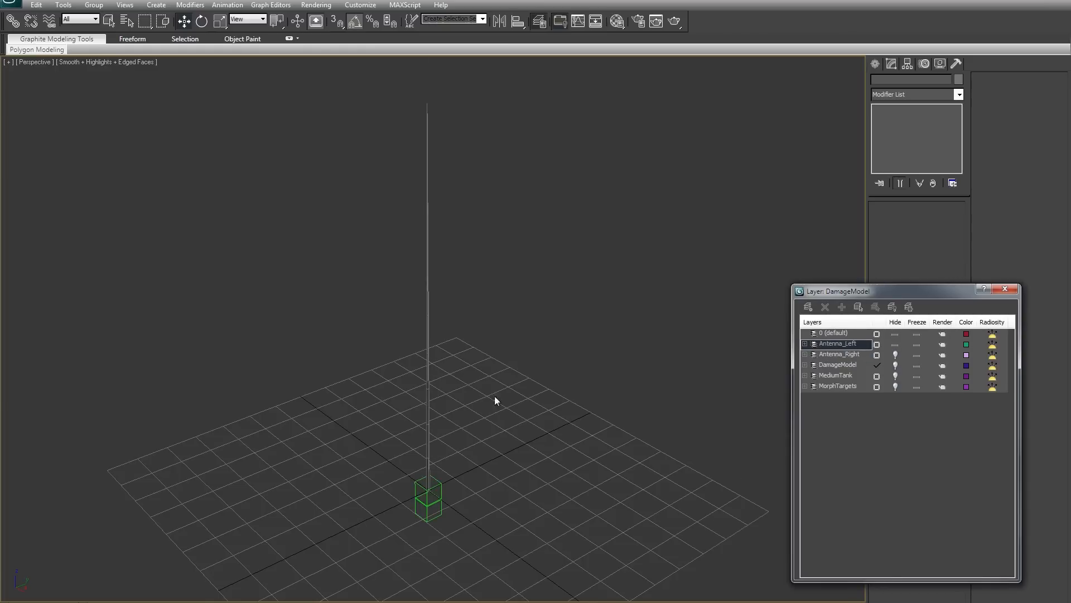
Step: Select the left antenna's mesh and its two base dummies in turn to examine how the antenna is rigged
left_click(449, 504)
left_click(442, 498)
left_click(560, 501)
middle_click_drag(420, 475, 461, 468, "alt")
left_click(426, 464)
left_click(418, 523)
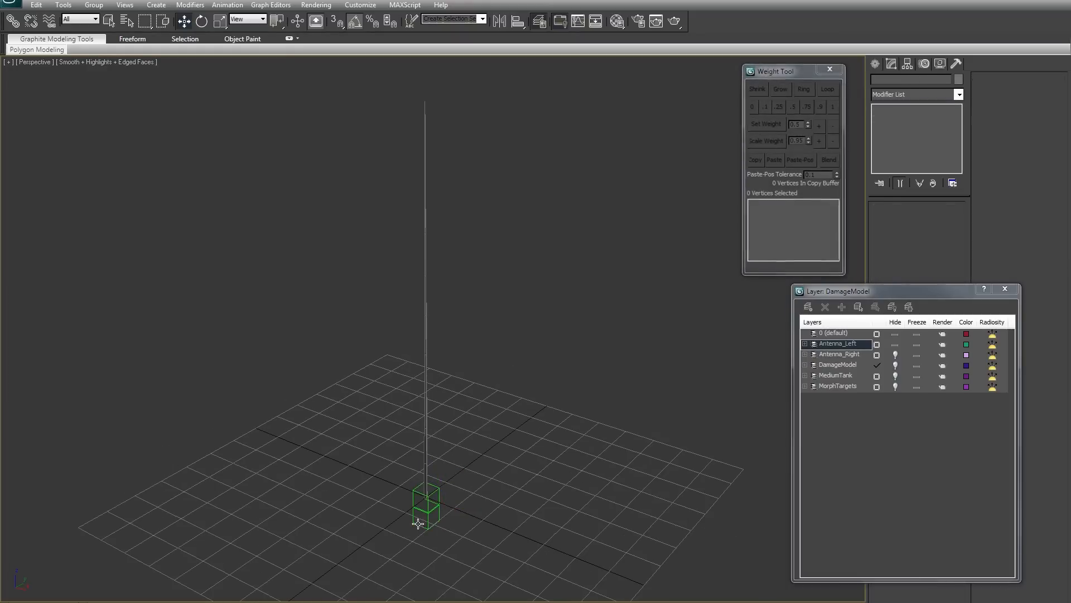
left_click(426, 496)
key("e")
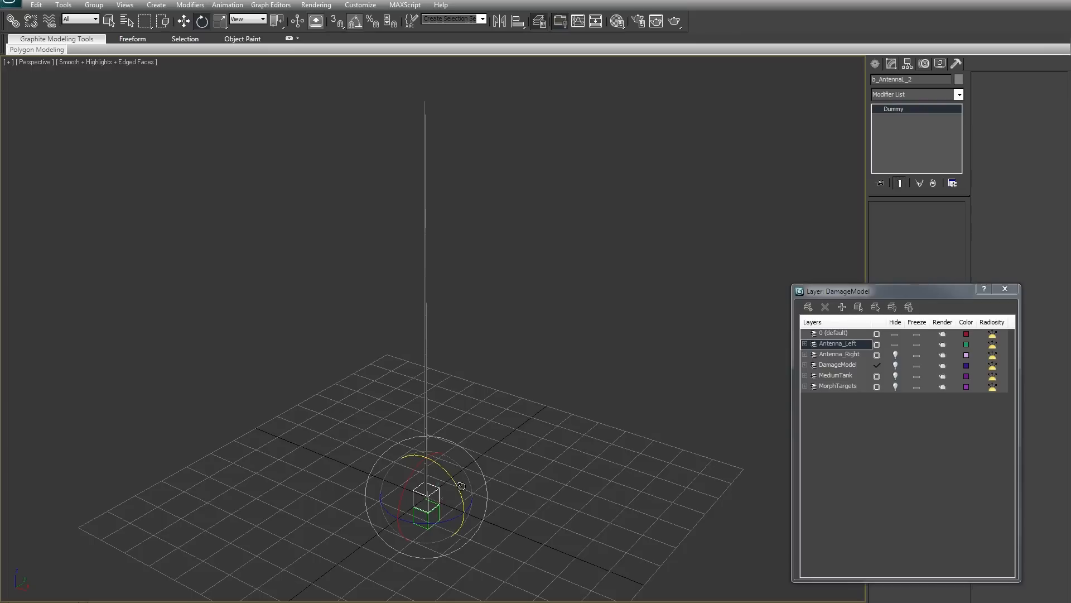
left_click(569, 494)
middle_click_drag(569, 495, 516, 491, "alt")
Step: Select the SK_Antenna_Left mesh and examine the skinned antenna from several angles
left_click(429, 440)
middle_click_drag(432, 437, 425, 446)
scroll(425, 446, "down", 3)
middle_click_drag(529, 459, 527, 448, "alt")
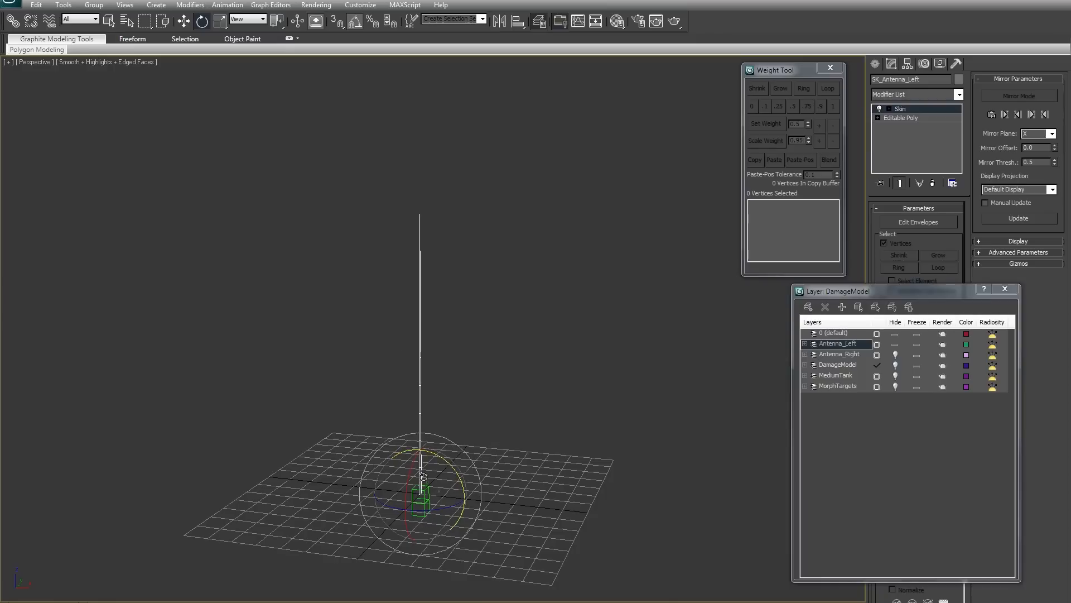
middle_click_drag(565, 418, 562, 429, "alt")
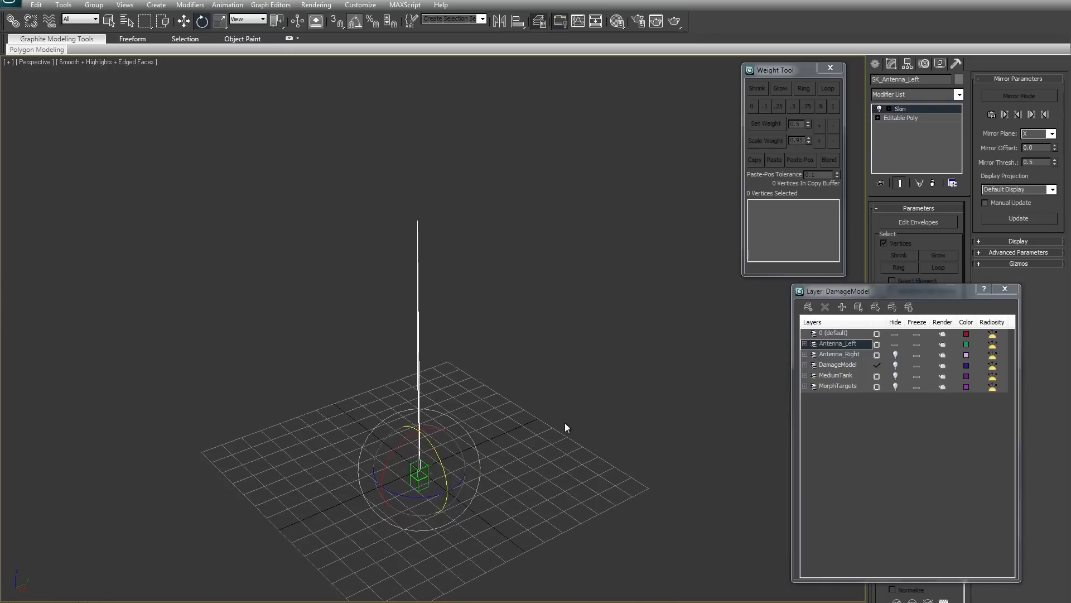
Step: Rotate the b_AntennaL_2 dummy back and forth to bend the left antenna
left_click(513, 432)
left_click(431, 467)
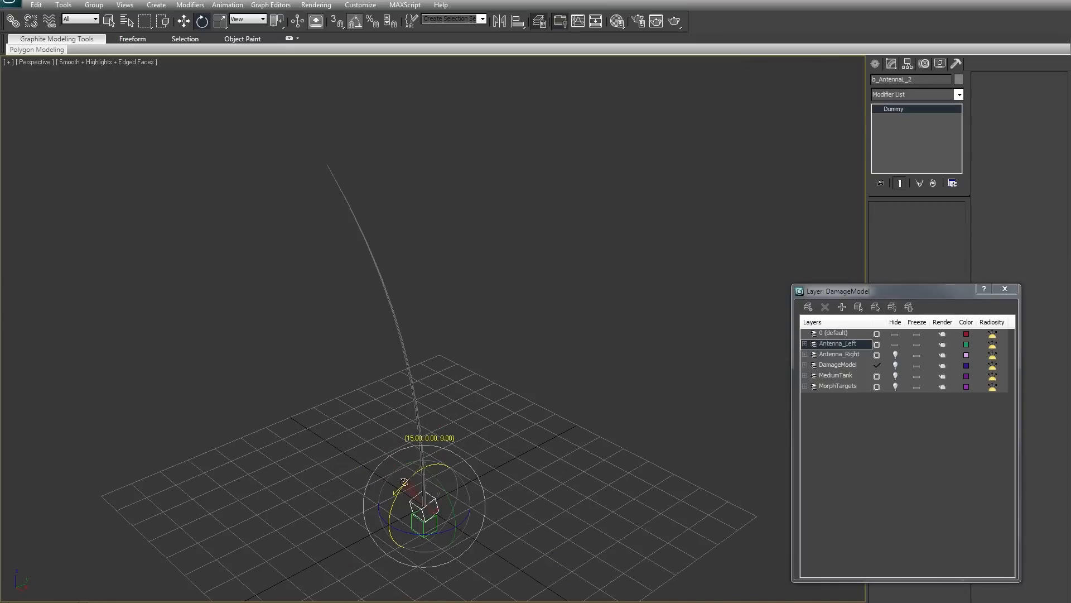
mouse_move(407, 481)
left_mouse_down()
mouse_move(427, 468)
mouse_move(409, 494)
mouse_move(425, 472)
left_mouse_up()
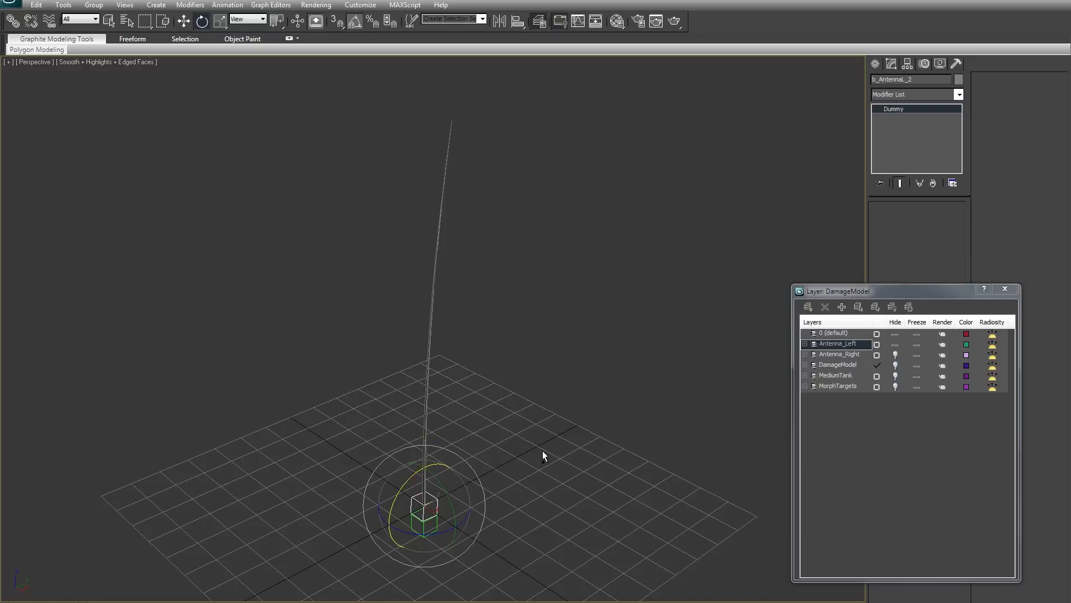
Step: Toggle the Antenna_Left and Antenna_Right layers in turn and leave both hidden
left_click(896, 345)
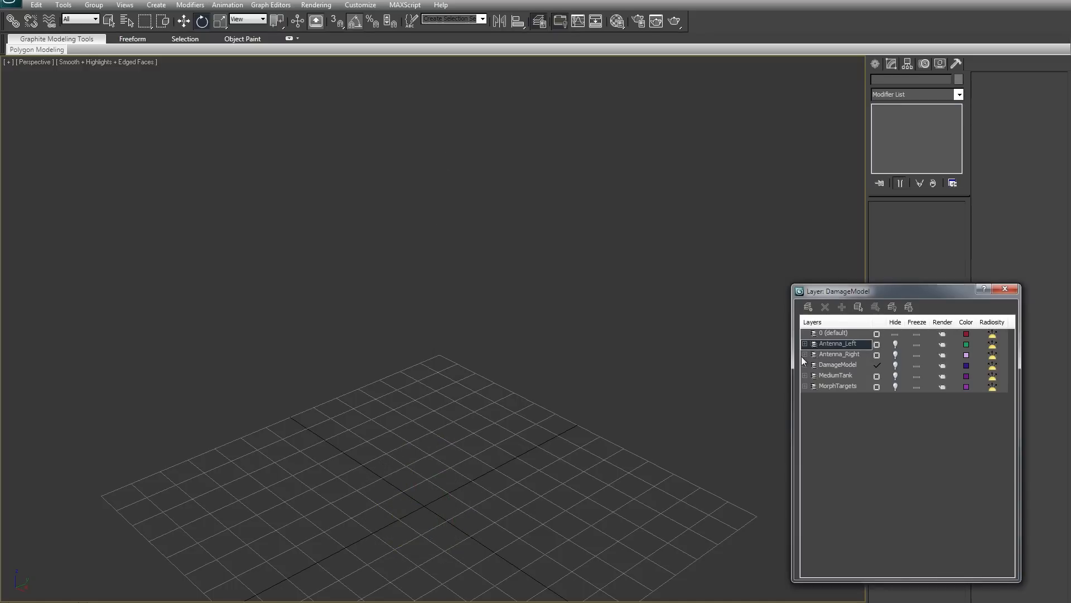
left_click(897, 344)
left_click(896, 355)
left_click(896, 343)
left_click(896, 355)
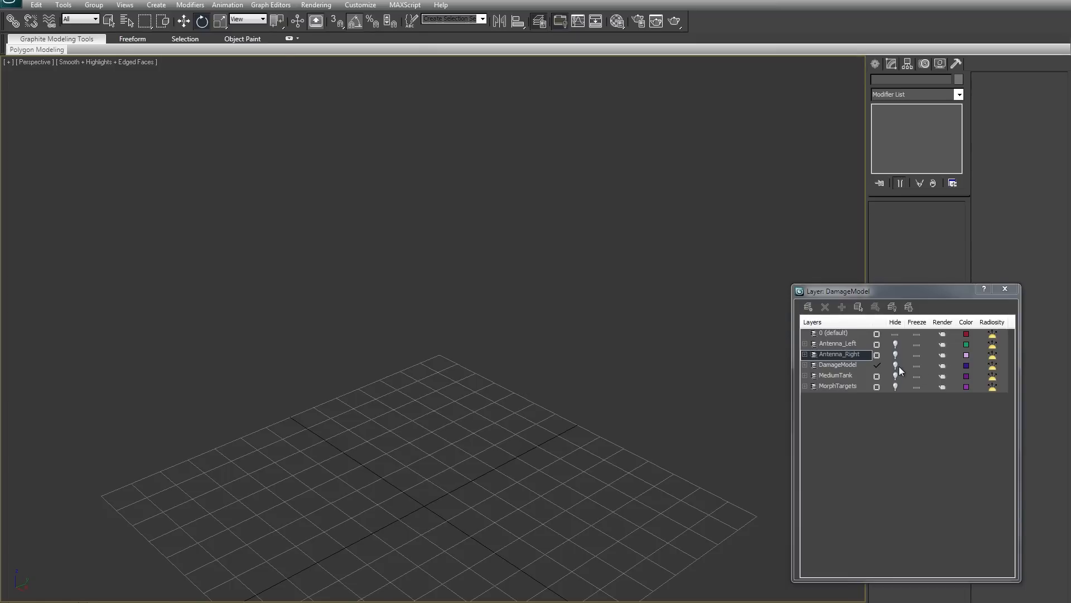
Step: Show the DamageModel layer and look over the whole wrecked tank
left_click(895, 366)
middle_click_drag(656, 353, 506, 413, "alt")
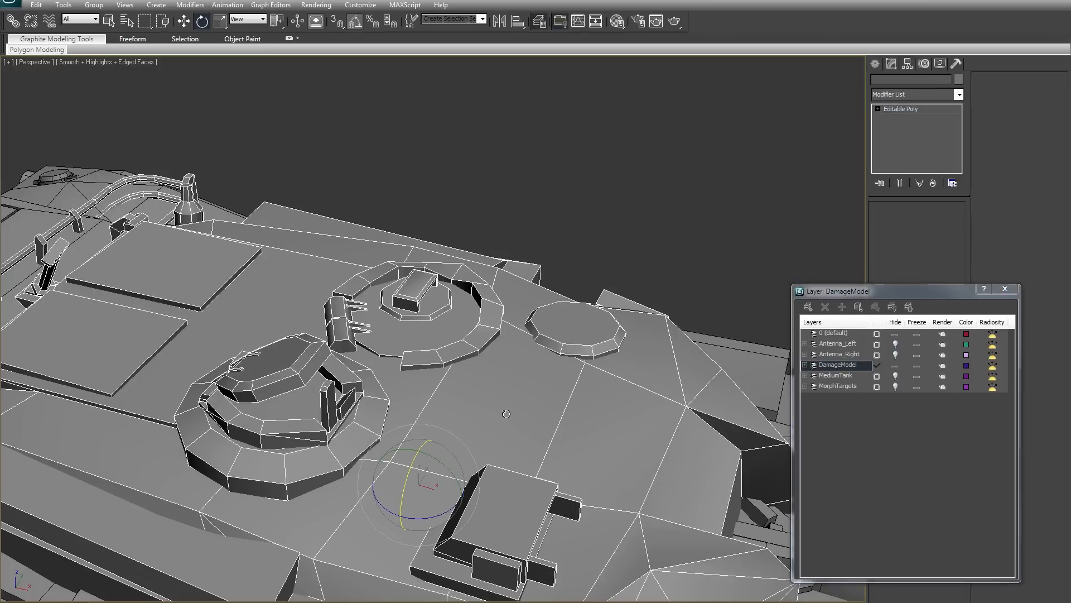
key("w")
scroll(550, 333, "down", 4)
middle_click_drag(608, 243, 660, 200, "alt")
left_click(660, 200)
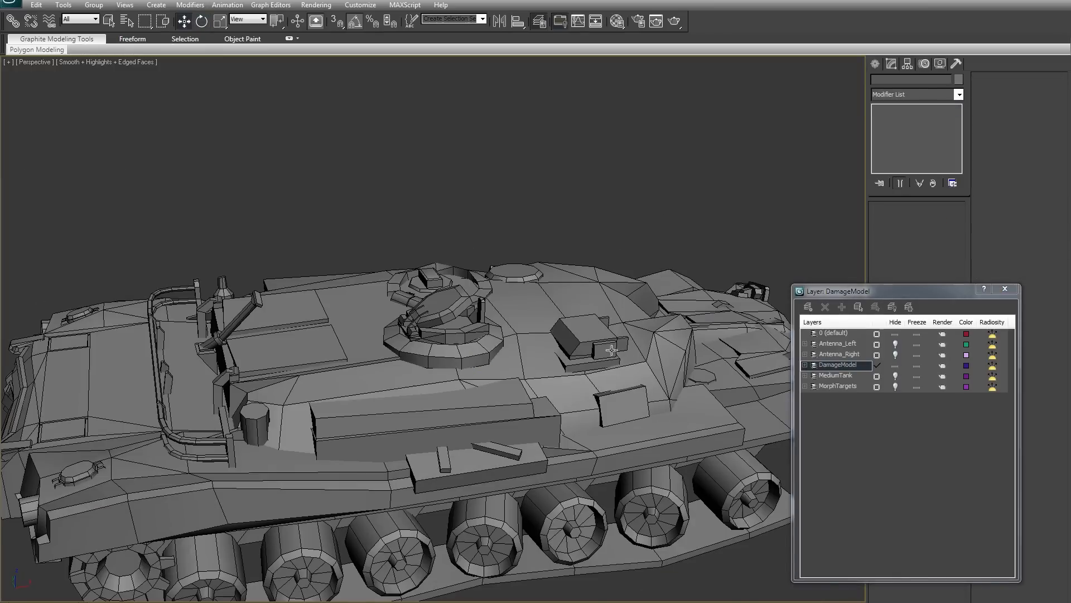
scroll(585, 349, "down", 5)
middle_click_drag(553, 346, 561, 376, "alt")
Step: Select the SM_Dmg_Turret mesh and isolate it, viewing it from the side
left_click(482, 356)
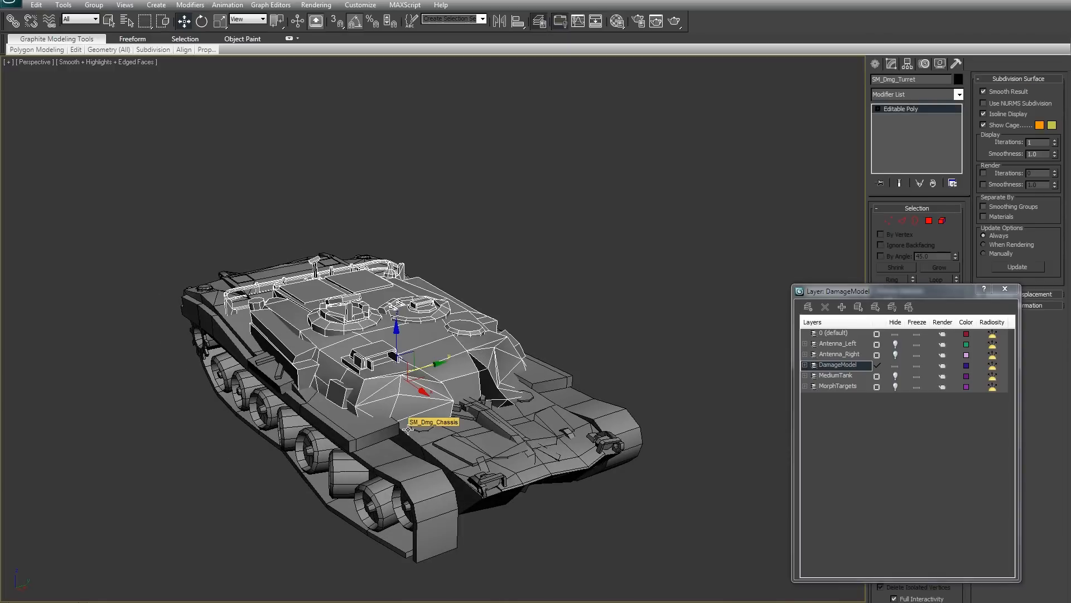
middle_click_drag(408, 429, 479, 450, "alt")
key("alt+q")
left_click_drag(667, 347, 655, 350)
middle_click_drag(655, 350, 661, 457, "alt")
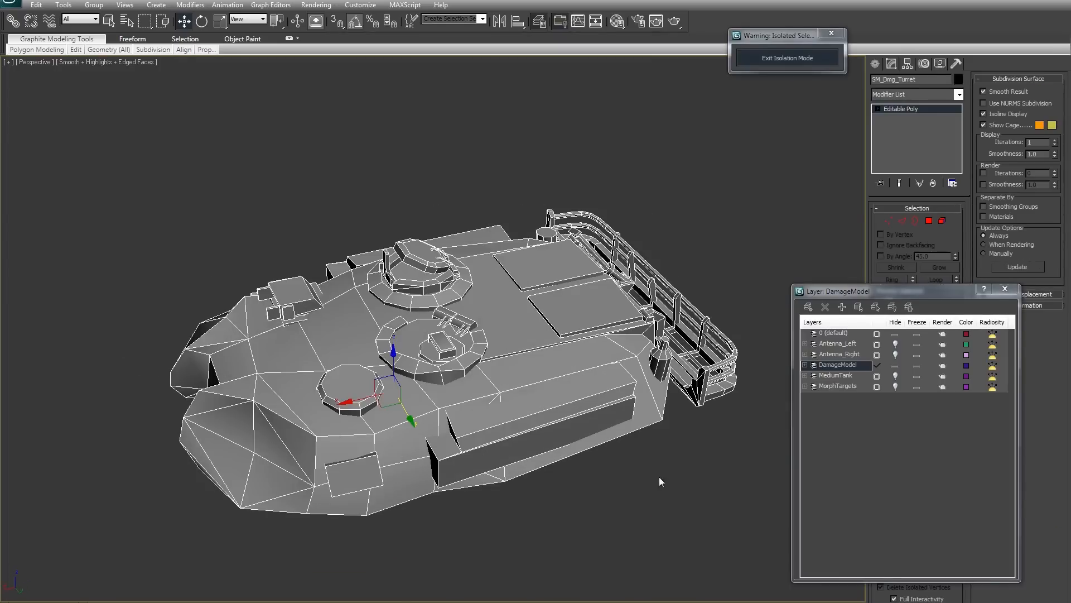
Step: Look over the isolated damaged turret from above and hide the DamageModel layer
left_click(661, 457)
middle_click_drag(581, 452, 679, 491, "alt")
left_click(542, 458)
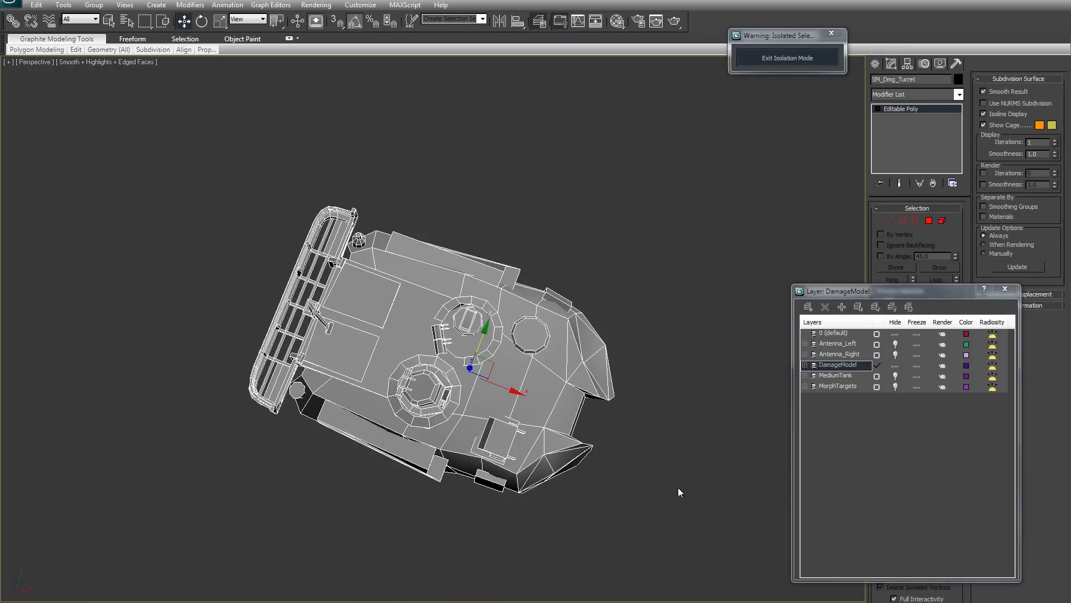
middle_click_drag(678, 487, 502, 447, "alt")
left_click(896, 365)
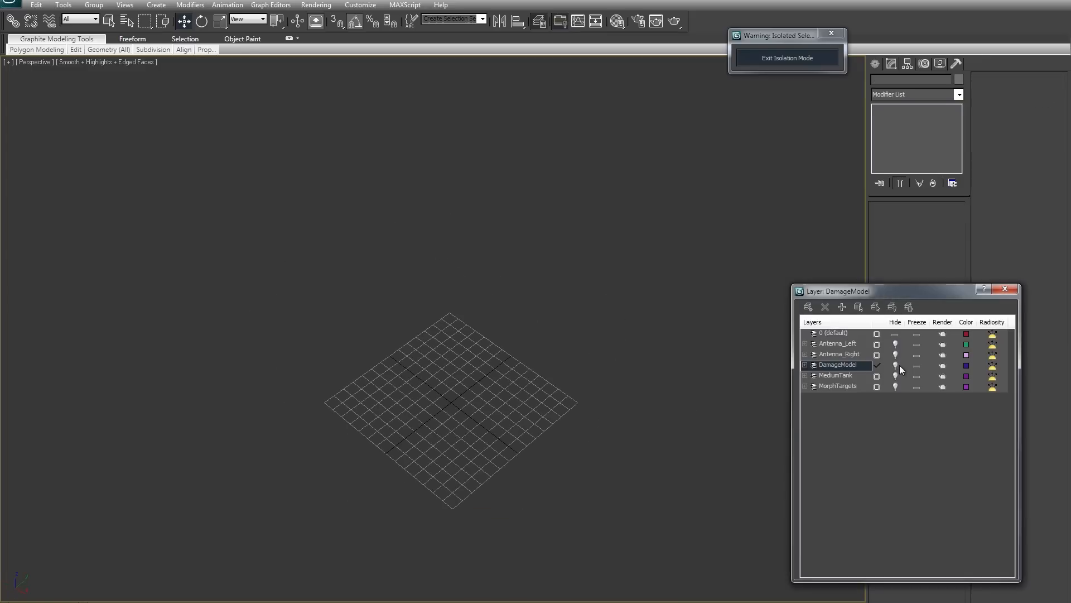
Step: Bring the whole DamageModel layer back out of isolation and look over the wreck with SM_Dmg_Turret selected
left_click(896, 365)
left_click(779, 63)
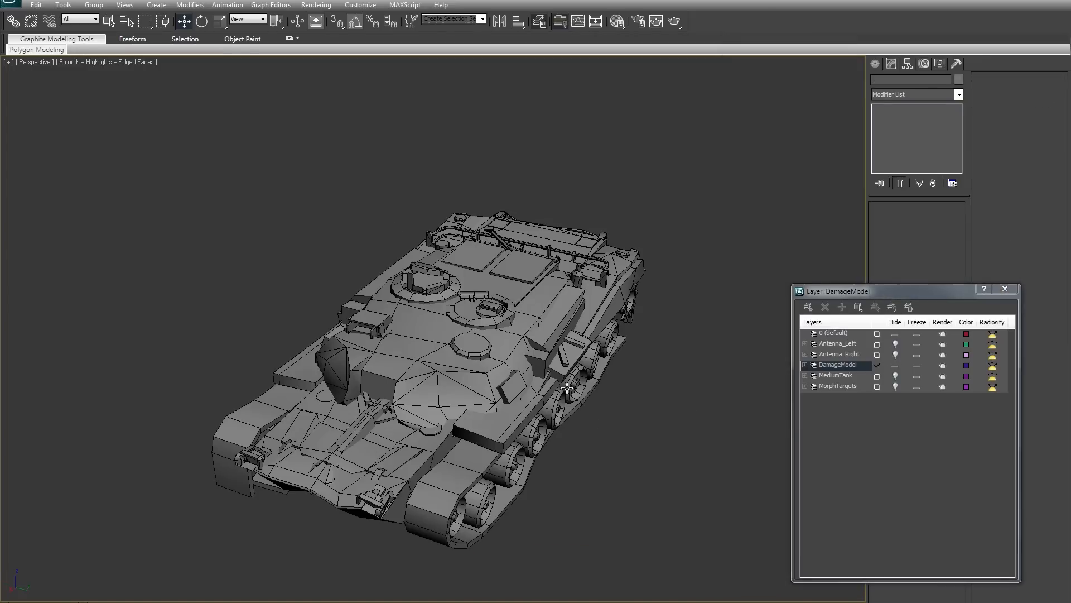
left_click(489, 348)
scroll(497, 379, "up", 3)
middle_click_drag(516, 430, 698, 367, "alt")
middle_click_drag(698, 367, 566, 251)
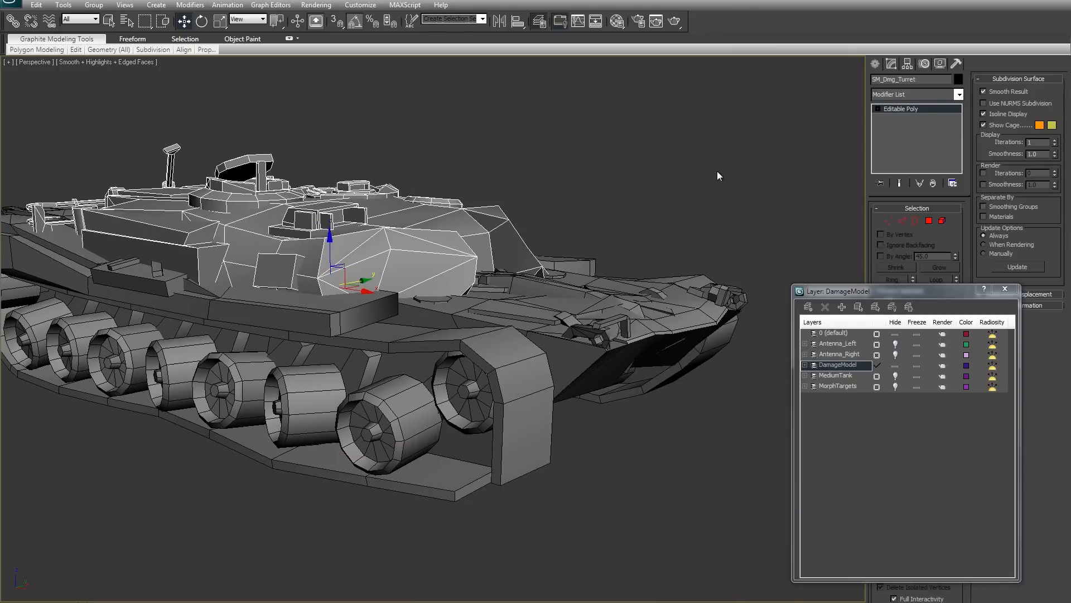
scroll(682, 237, "down", 3)
middle_click_drag(692, 250, 664, 194, "alt")
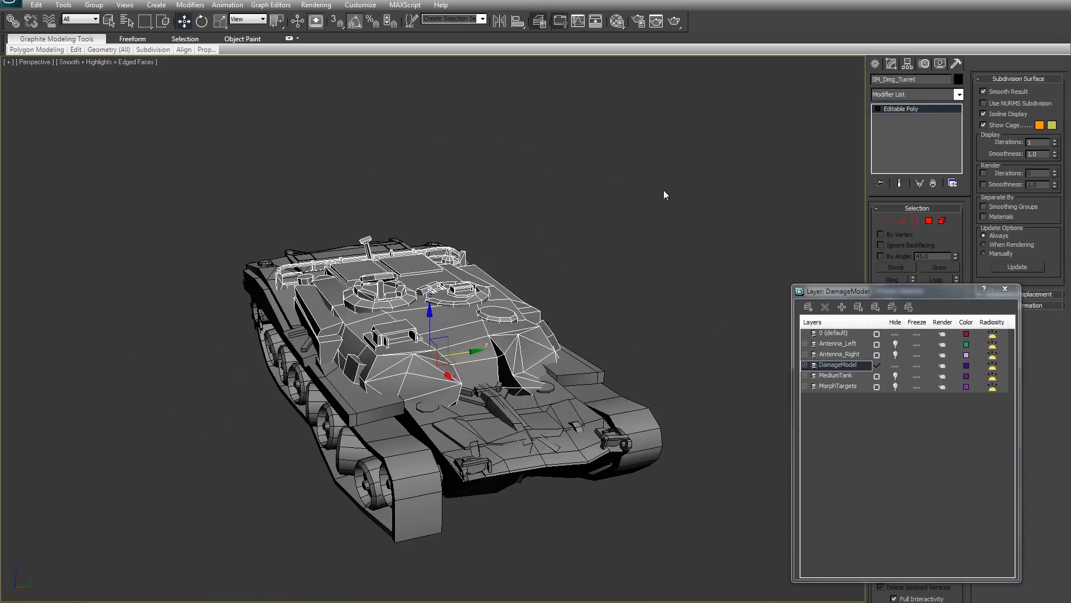
middle_click_drag(610, 263, 636, 280, "alt")
Step: Isolate the SM_Dmg_Turret mesh again and examine it from below, the front and above
key("alt+q")
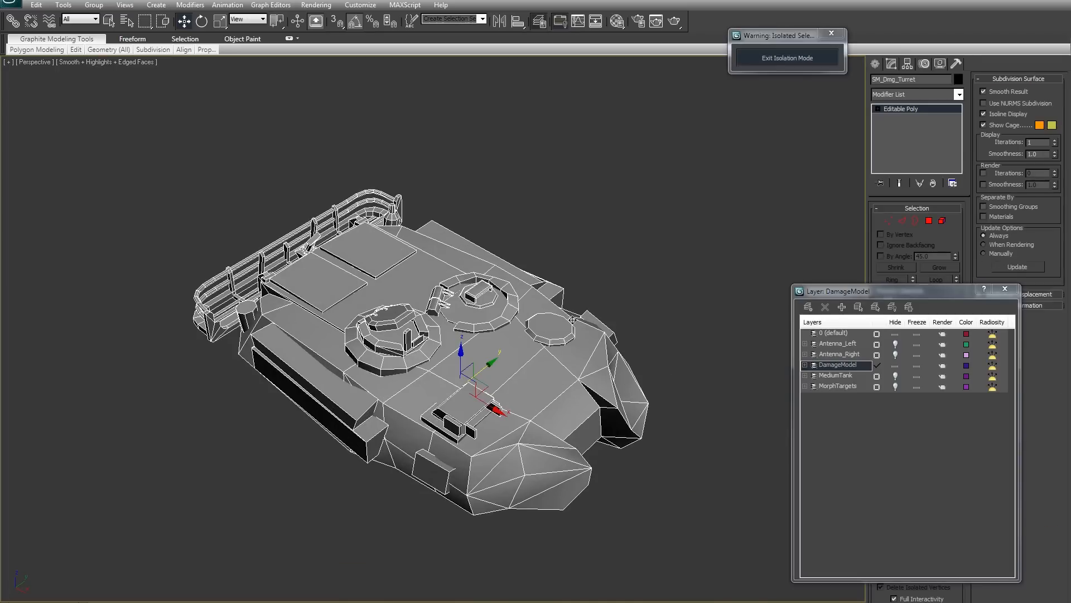
middle_click_drag(614, 335, 583, 233, "alt")
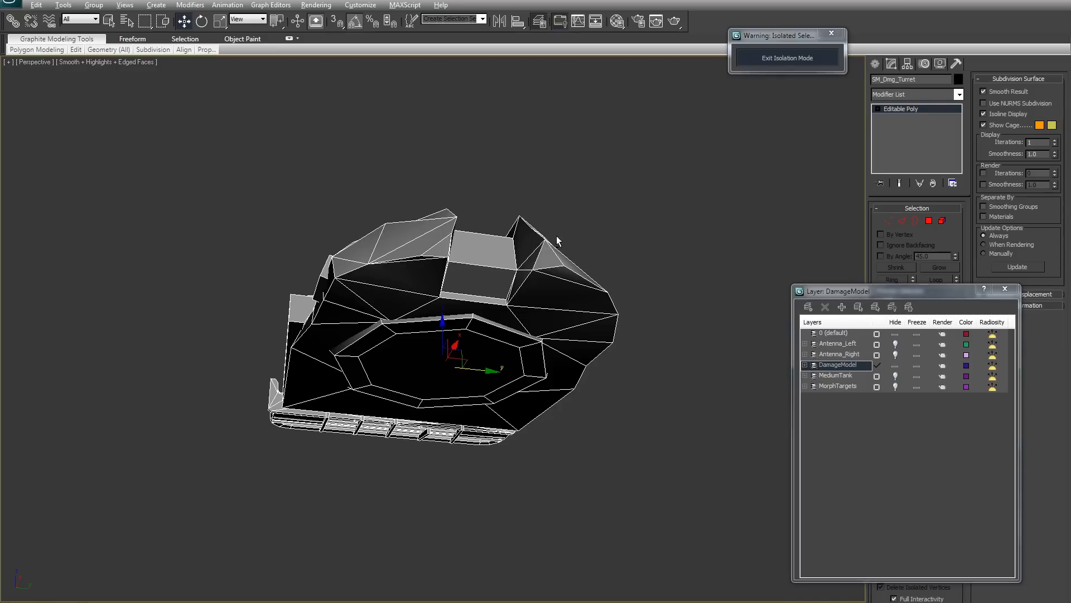
middle_click_drag(583, 230, 510, 300, "alt")
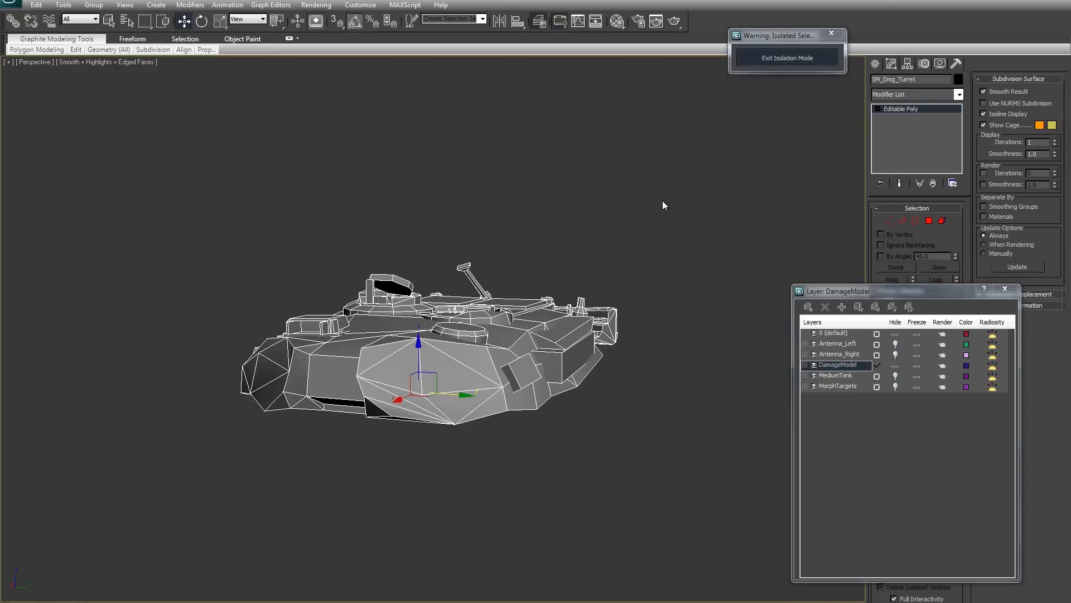
middle_click_drag(661, 200, 654, 218, "alt")
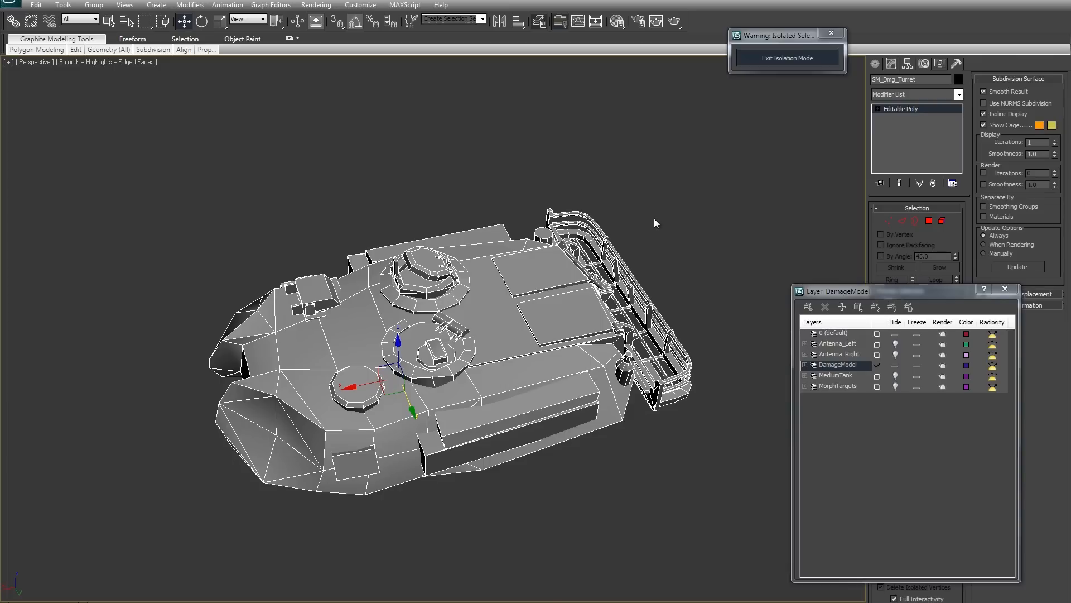
middle_click_drag(574, 159, 589, 156, "alt")
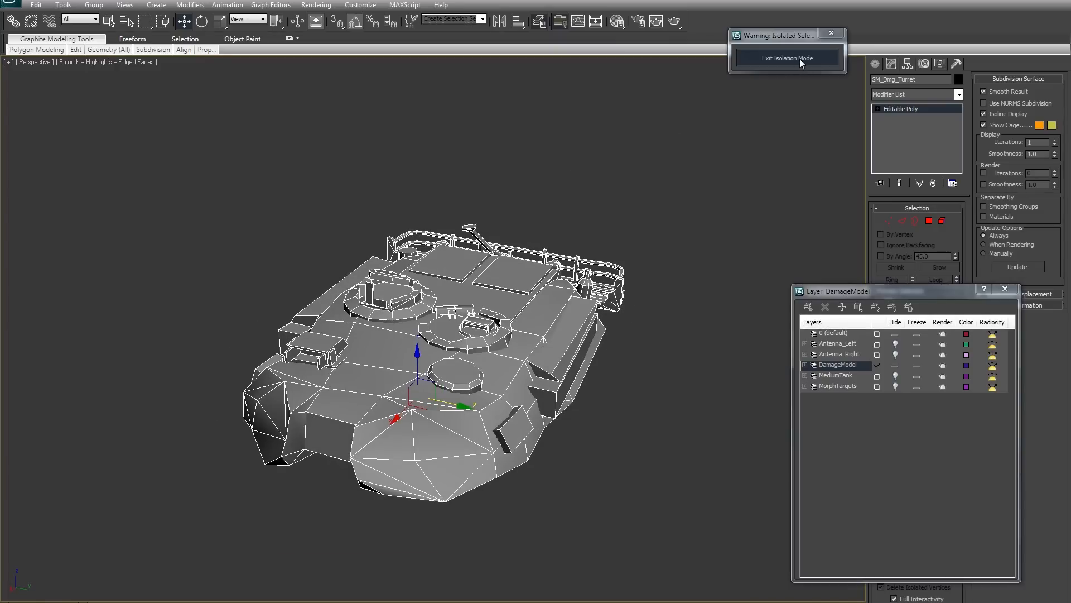
Step: Exit isolation mode to look over the full wreck and hide the DamageModel layer
left_click(799, 58)
middle_click_drag(572, 196, 597, 212, "alt")
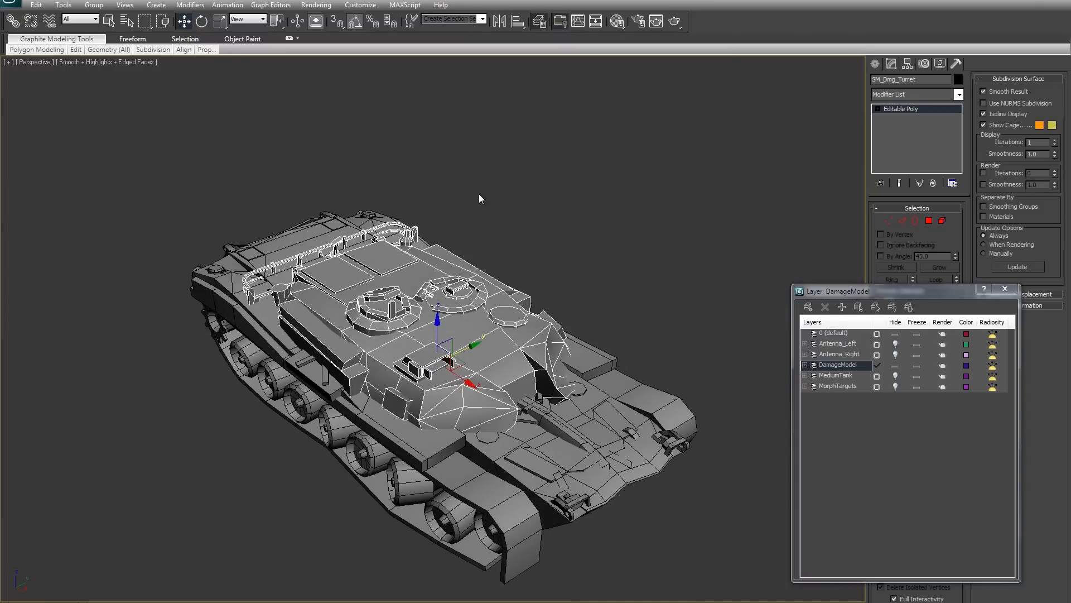
mouse_move(583, 221)
middle_mouse_down("alt")
mouse_move(570, 249)
mouse_move(578, 227)
mouse_move(597, 223)
middle_mouse_up("alt")
left_click(895, 366)
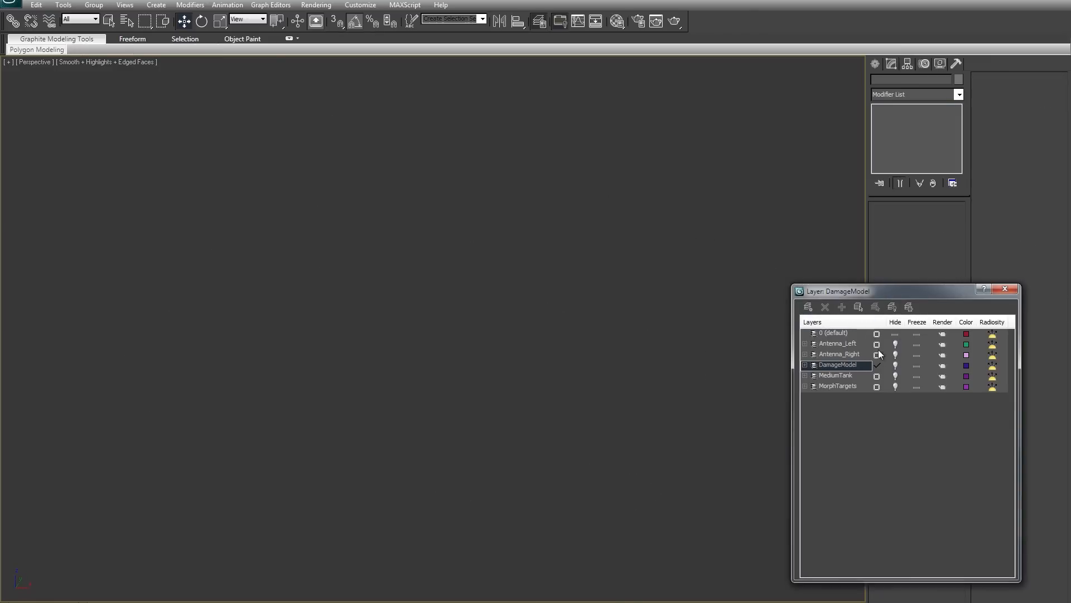
Step: Briefly view the MorphTargets layer, and replace it with the MediumTank layer, seen from the front
left_click(896, 387)
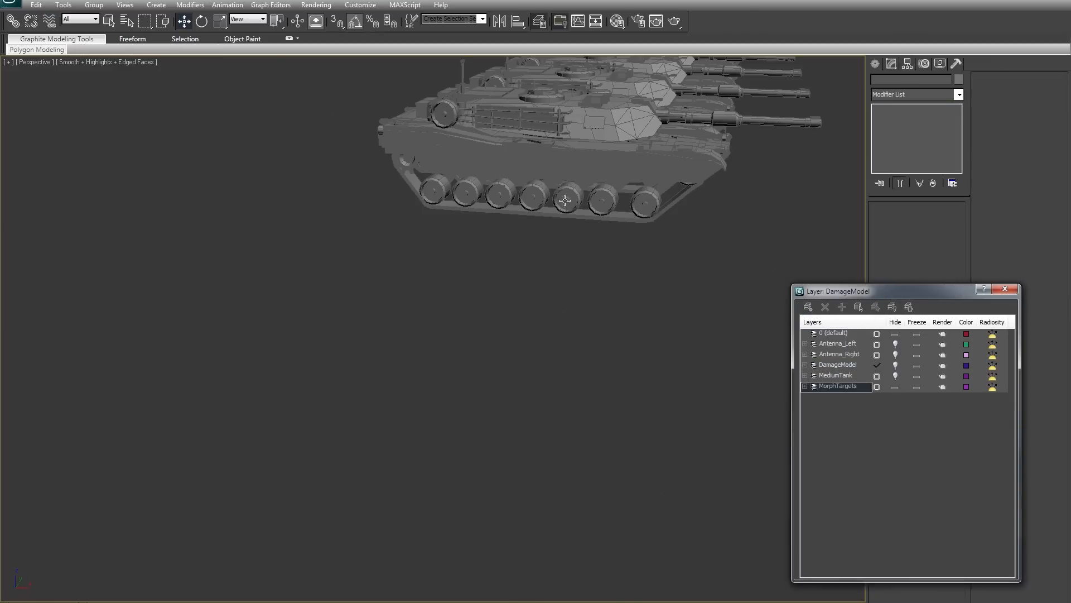
middle_click_drag(555, 215, 578, 263)
left_click(577, 263)
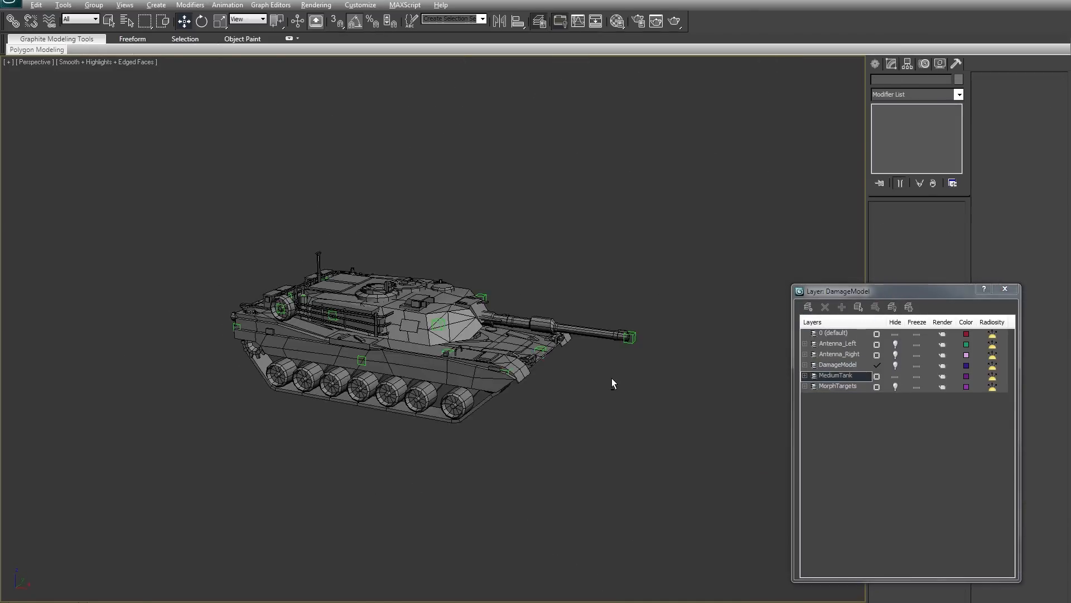
scroll(611, 377, "up", 5)
scroll(612, 378, "down", 5)
middle_click_drag(628, 367, 560, 368, "alt")
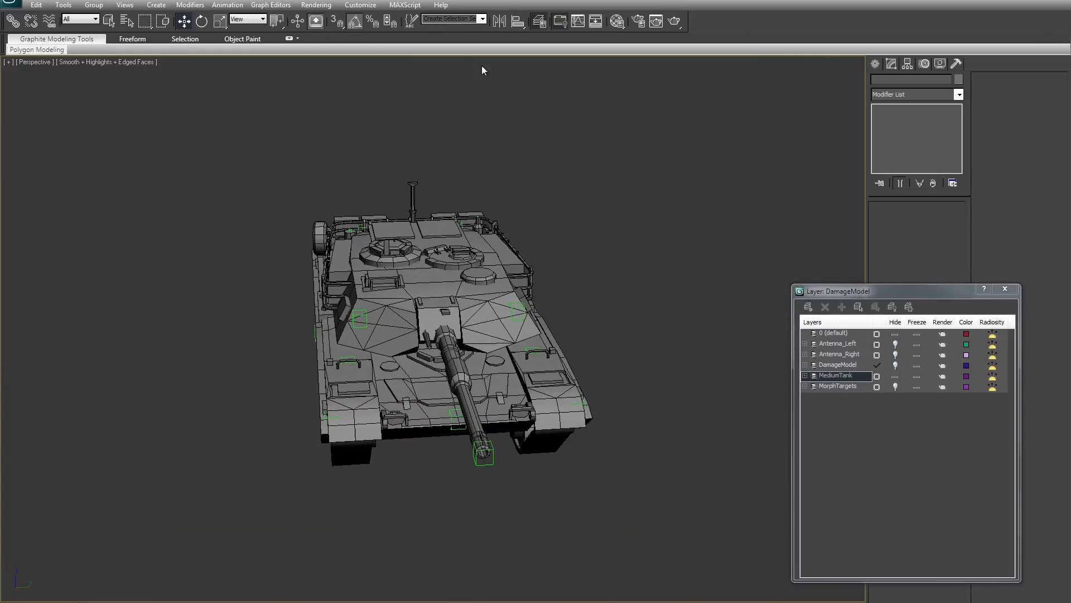
middle_click_drag(626, 139, 605, 159, "alt")
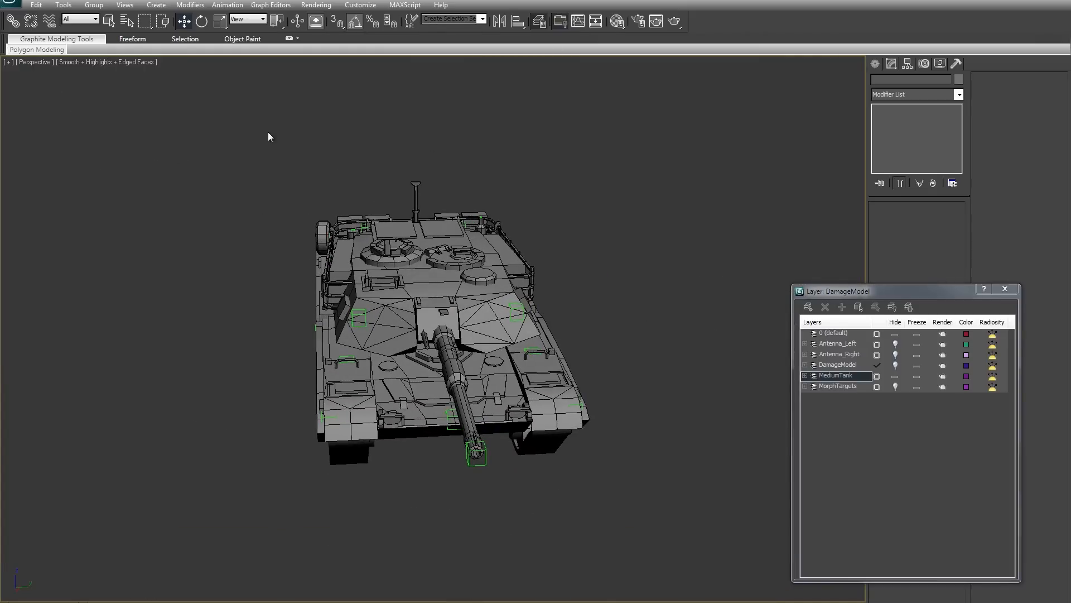
Step: List the scene objects, expand the Base hierarchy and highlight the bones from MT_Chassis_Rear to MT_Chassis_Rear_Right
key("h")
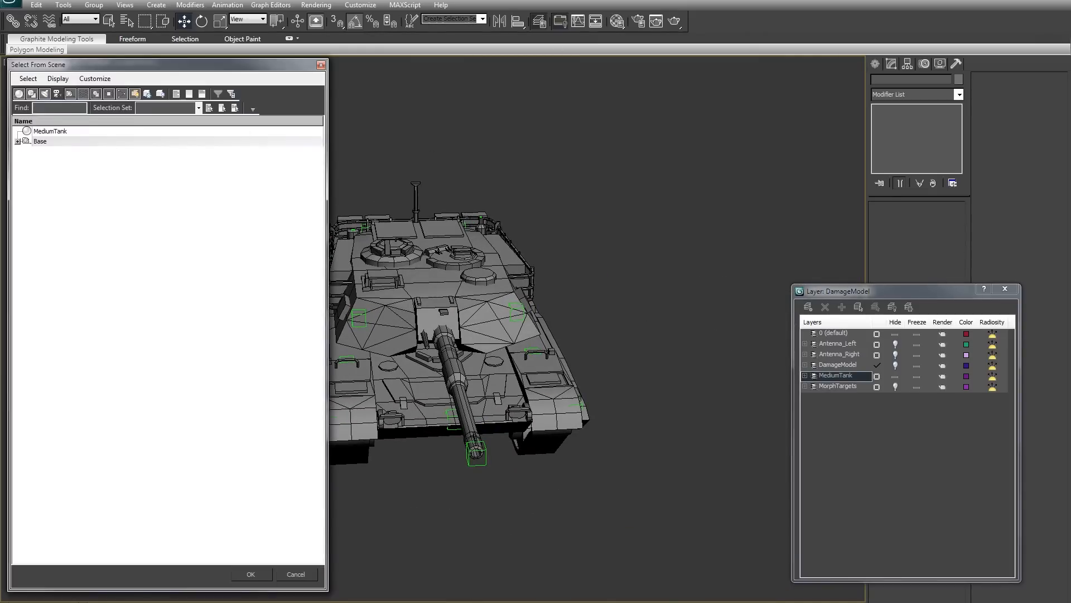
left_click(17, 142)
scroll(313, 284, "down", 1)
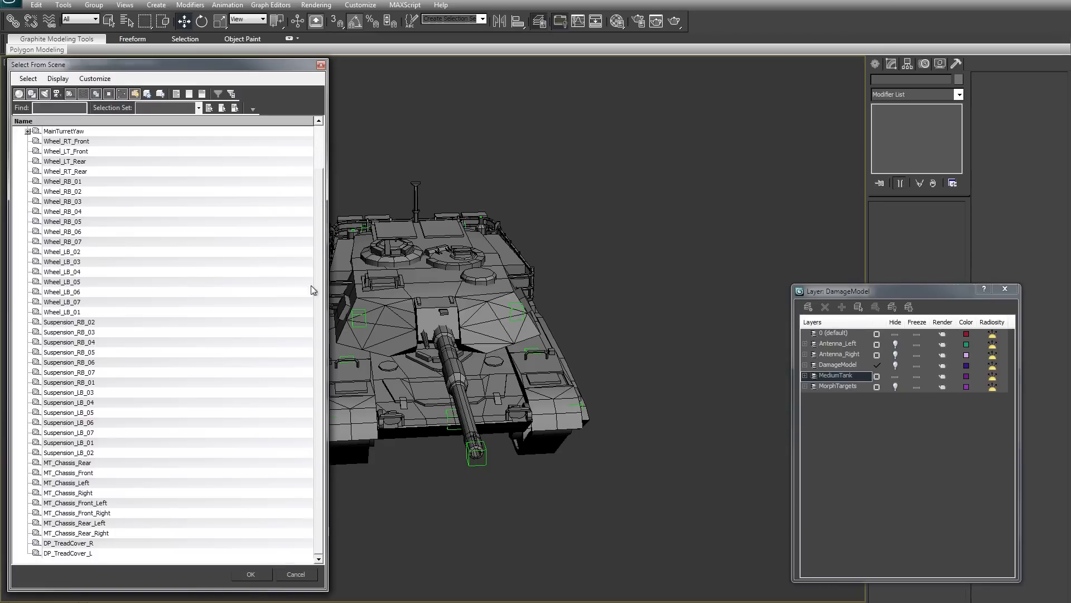
left_click(85, 464)
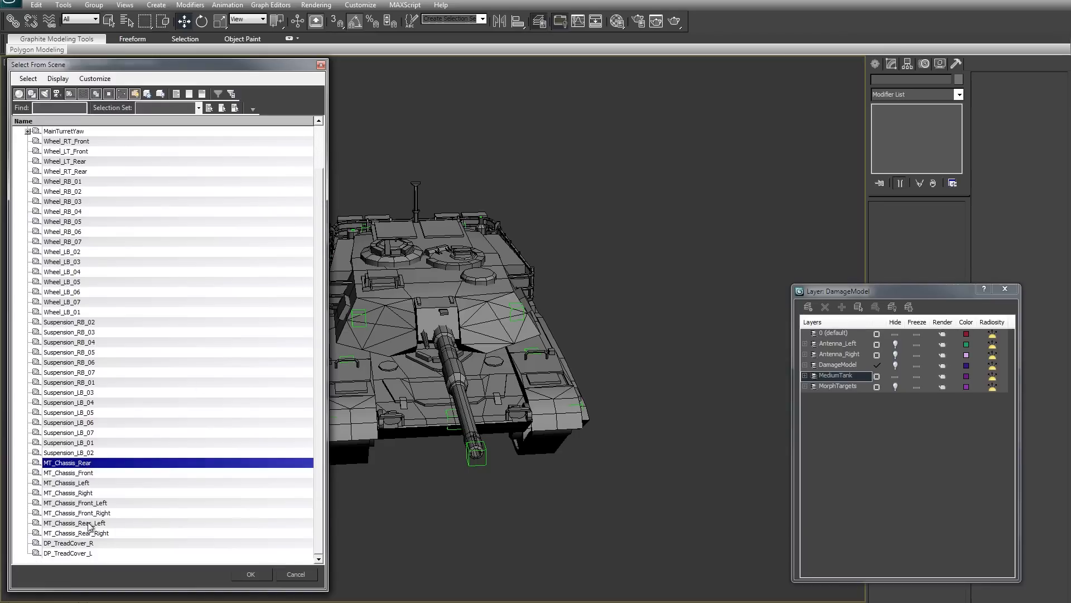
left_click(91, 533, "shift")
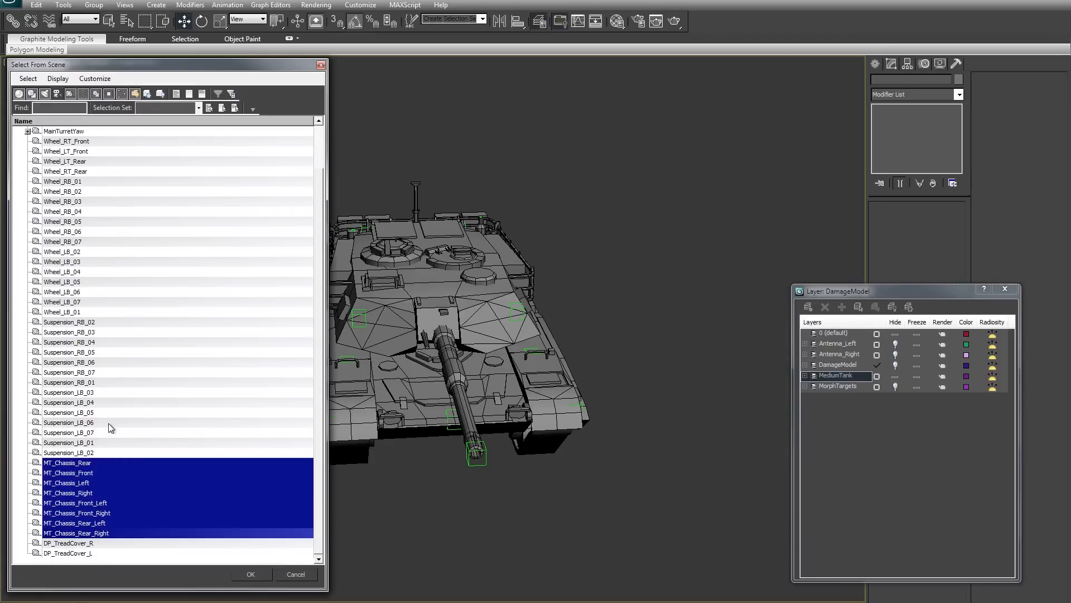
scroll(112, 429, "up", 1)
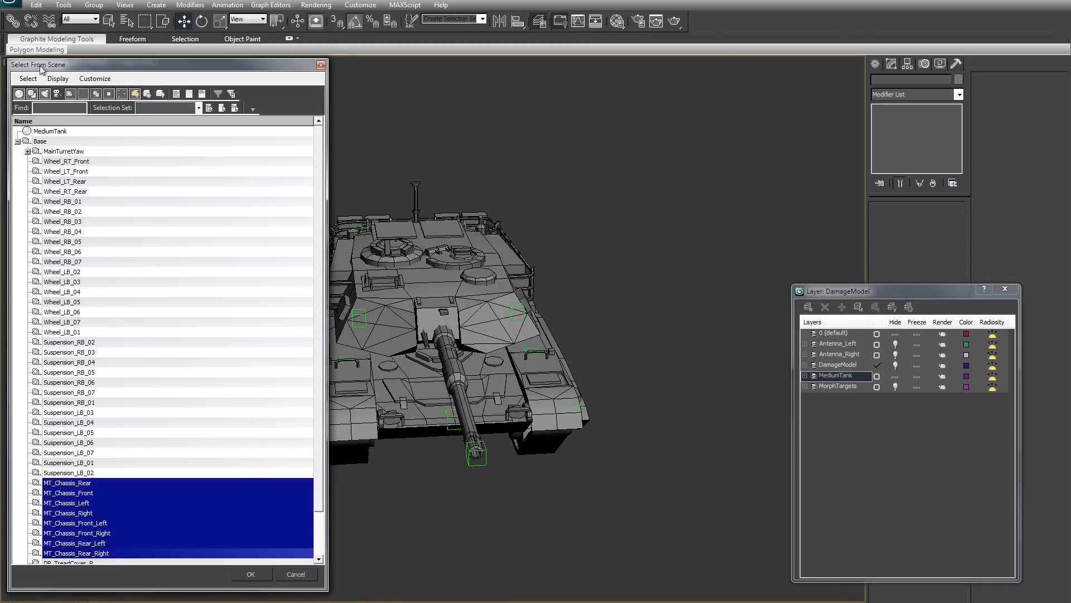
Step: Highlight all wheel and suspension bones from Wheel_RB_01 to Suspension_LB_02 in the object list
left_click(62, 202)
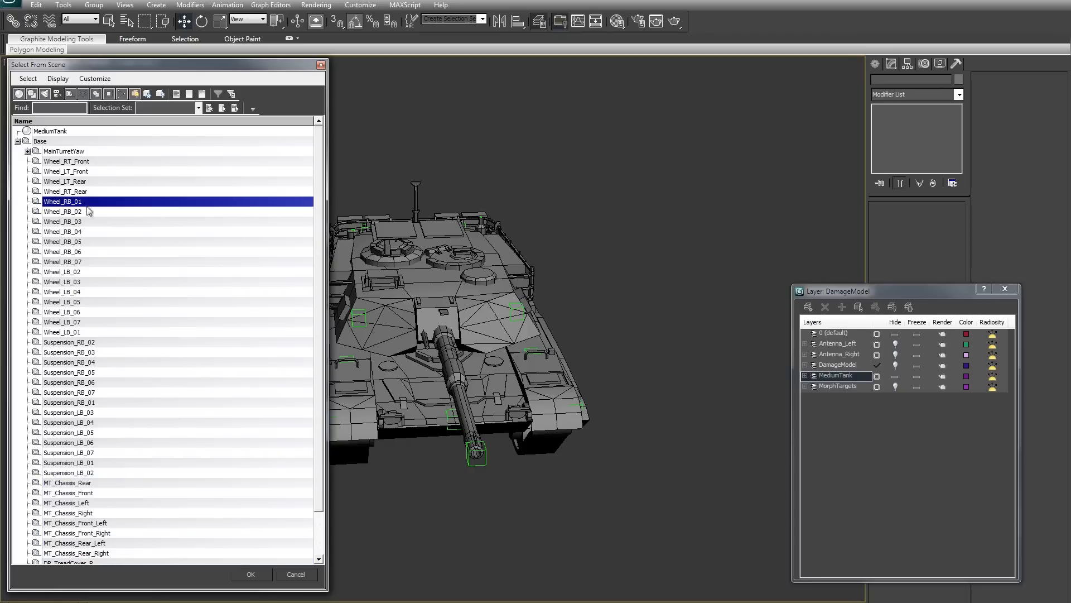
scroll(87, 437, "down", 1)
left_click(98, 452, "shift")
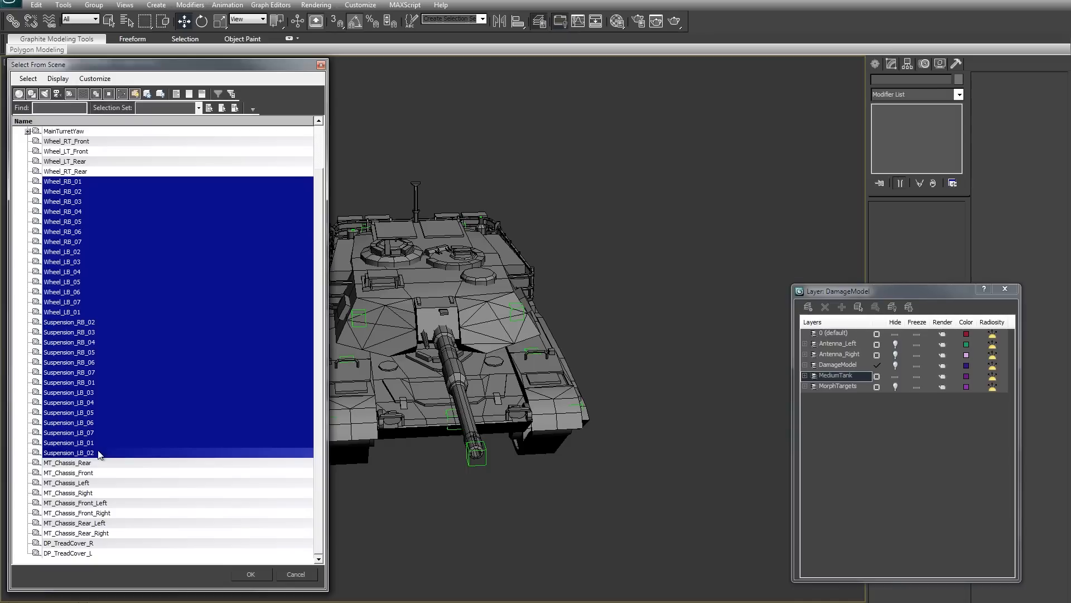
left_click(99, 463)
left_click(118, 452)
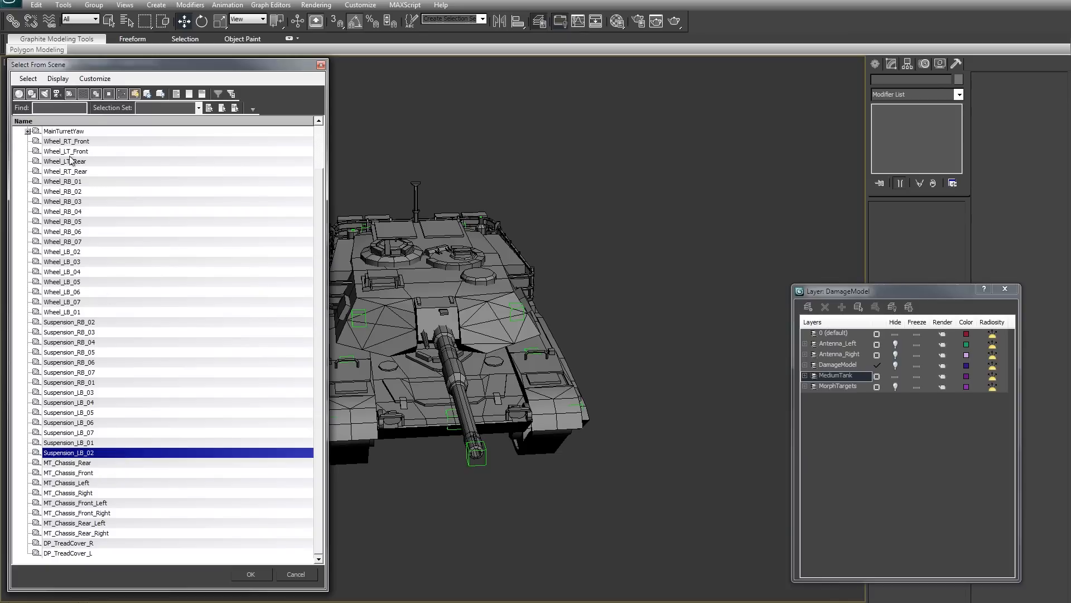
left_click(70, 182, "shift")
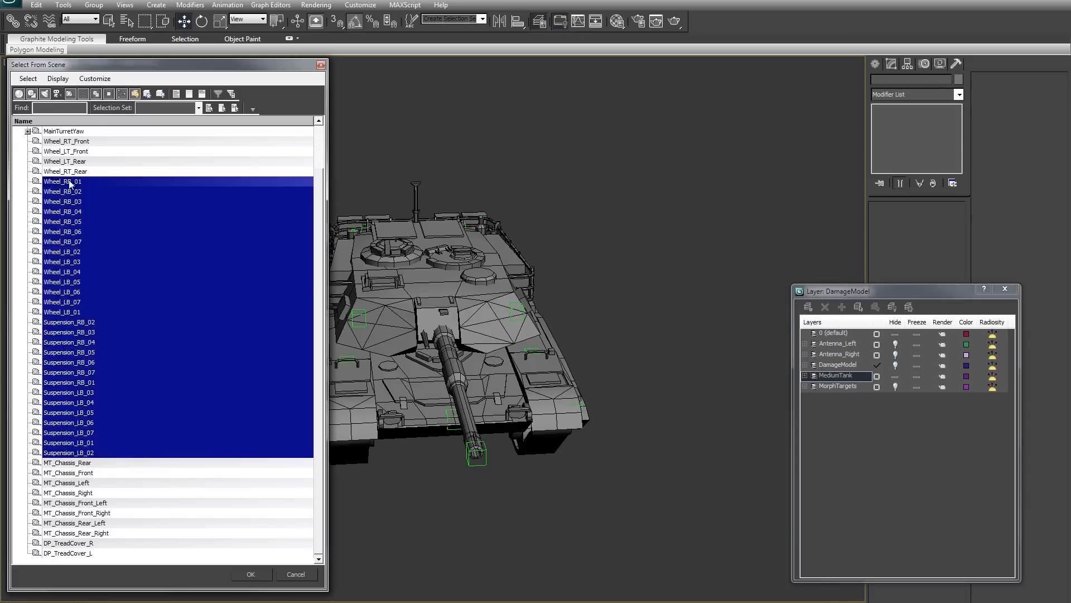
Step: Highlight the eight MT_Chassis bones again, followed by DP_TreadCover_R and DP_TreadCover_L
left_click(96, 467)
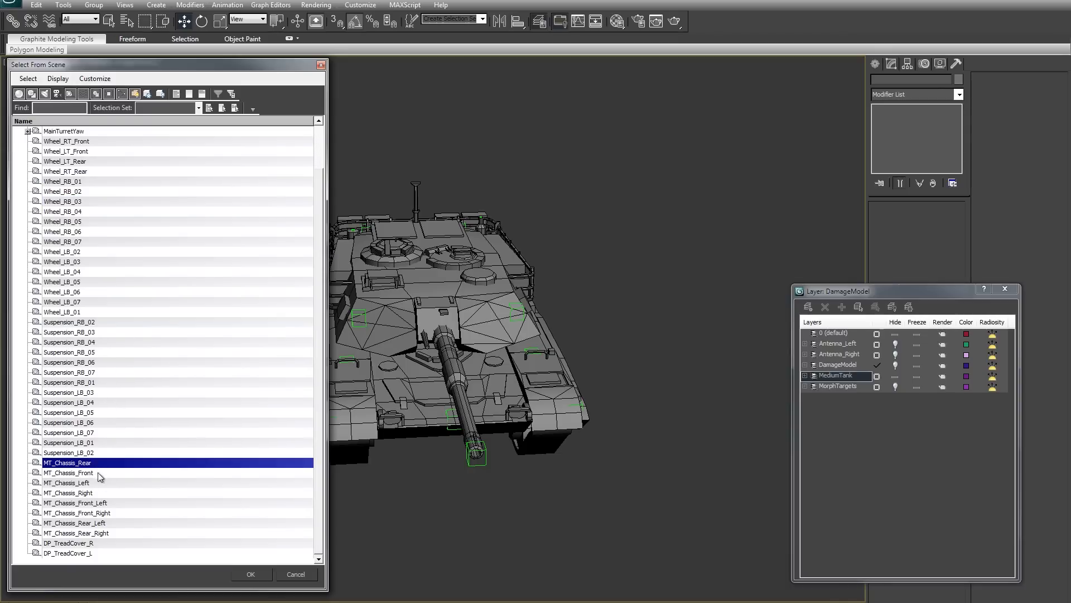
left_click(60, 534, "shift")
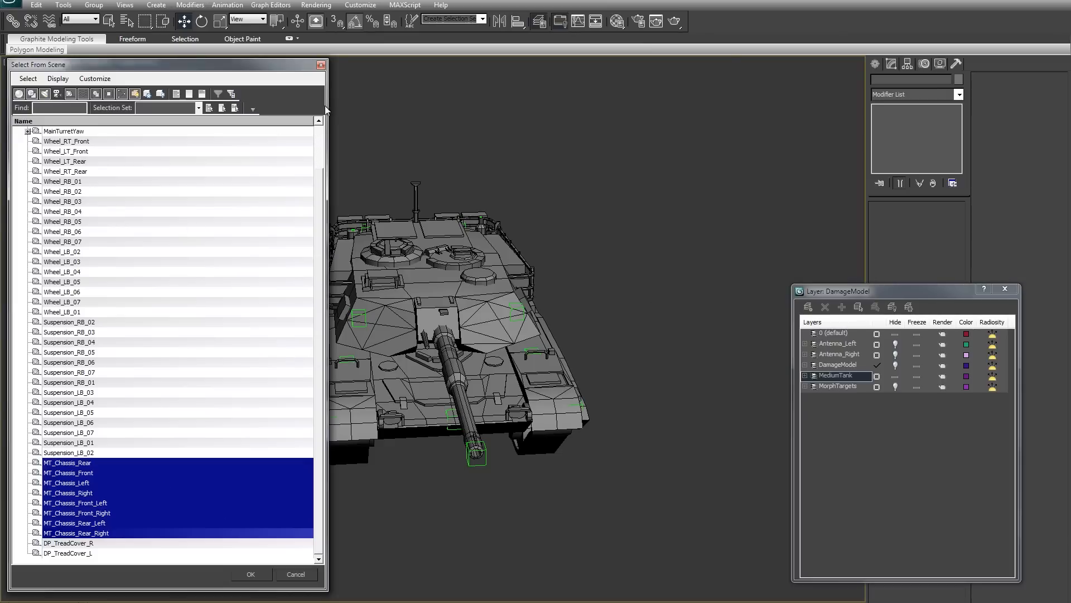
left_click(98, 465)
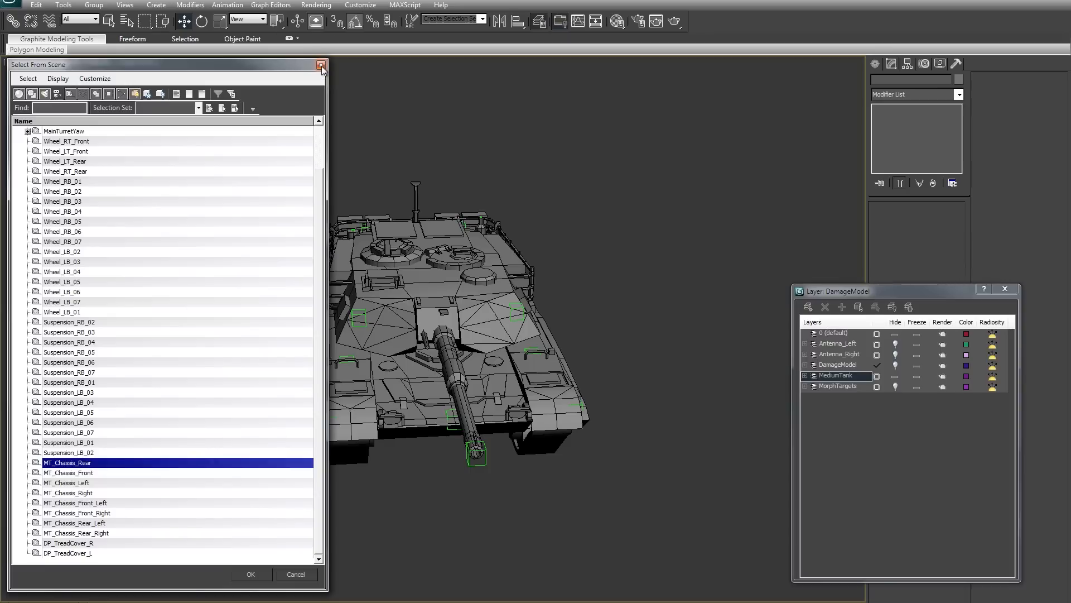
left_click(99, 533, "shift")
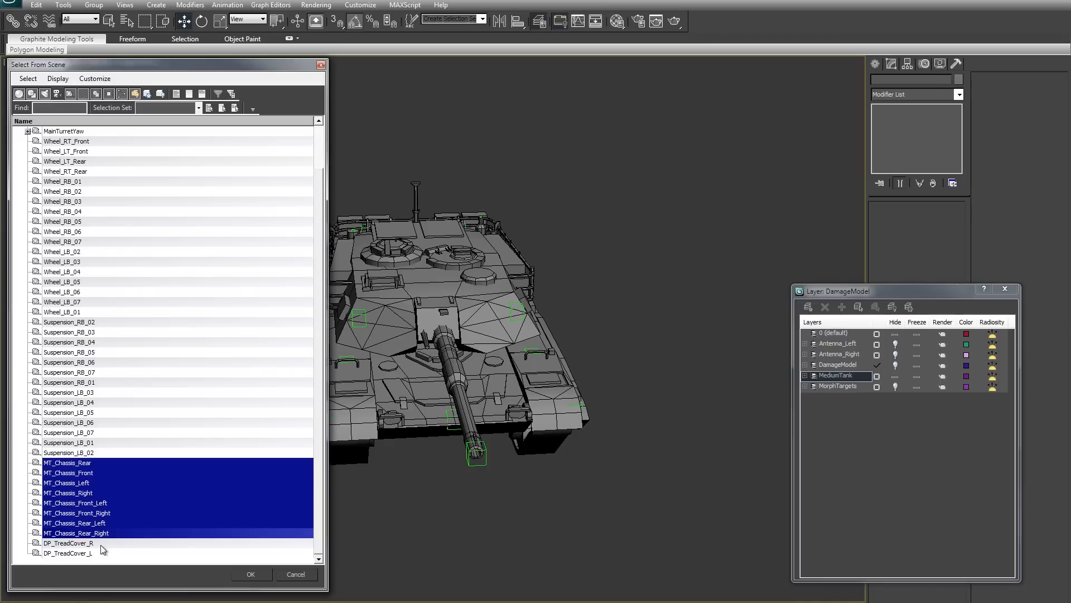
left_click(101, 544)
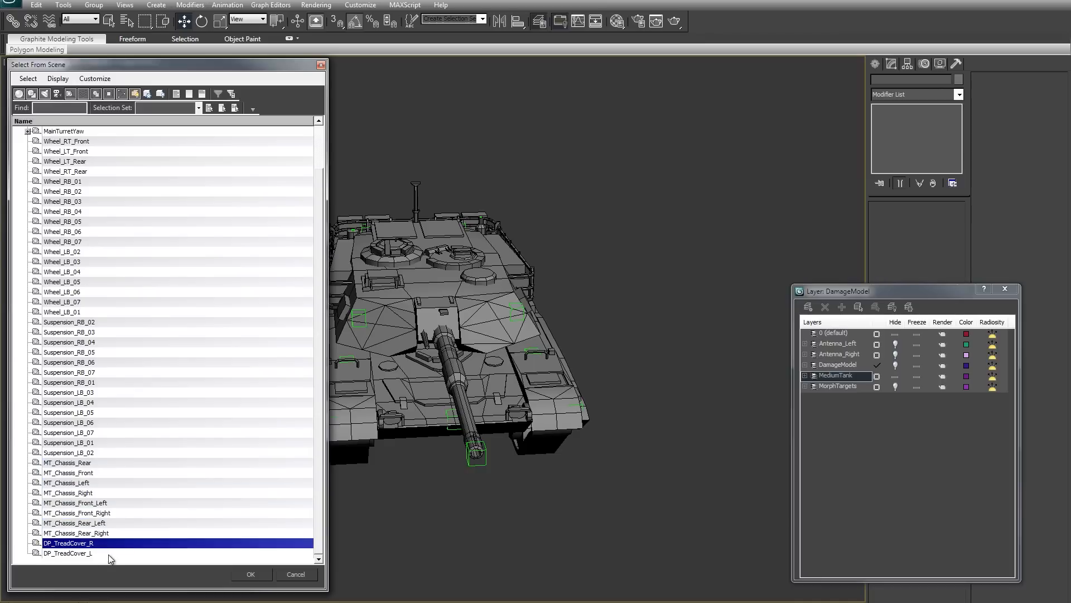
left_click(102, 554, "ctrl")
Step: Expand the MainTurretYaw and MainTurretPitch branches under Base to view the turret bones
left_click(89, 363)
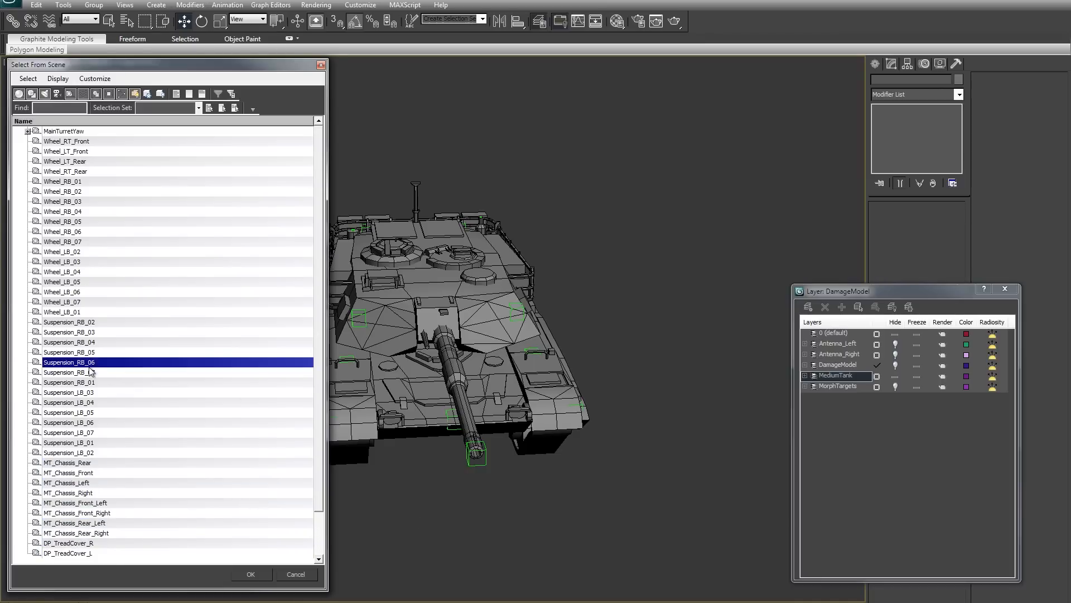
scroll(91, 371, "up", 1)
left_click(83, 143)
left_click(83, 152)
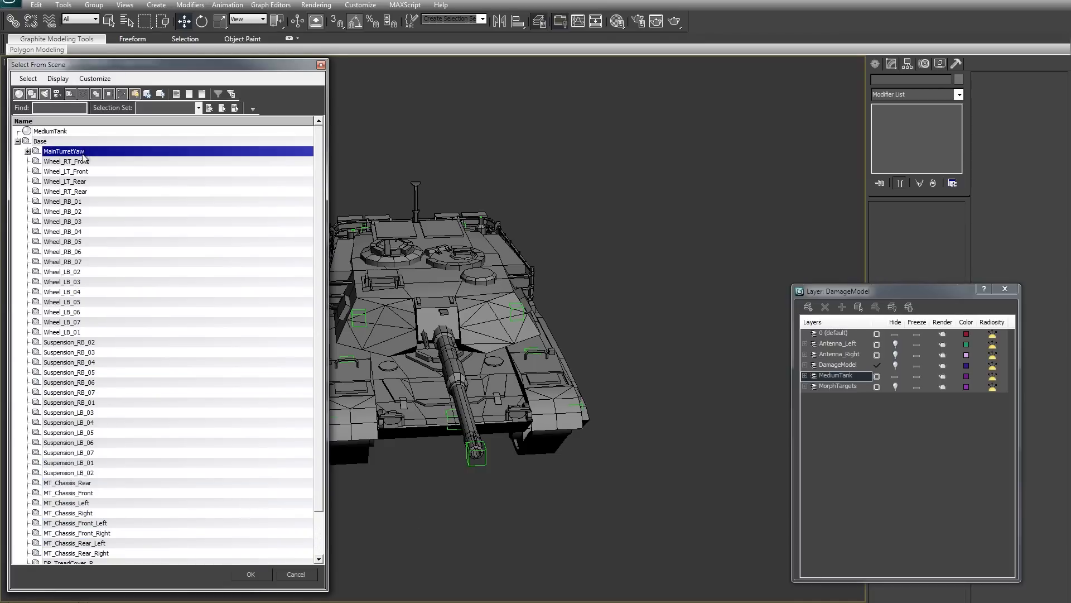
left_click(28, 151)
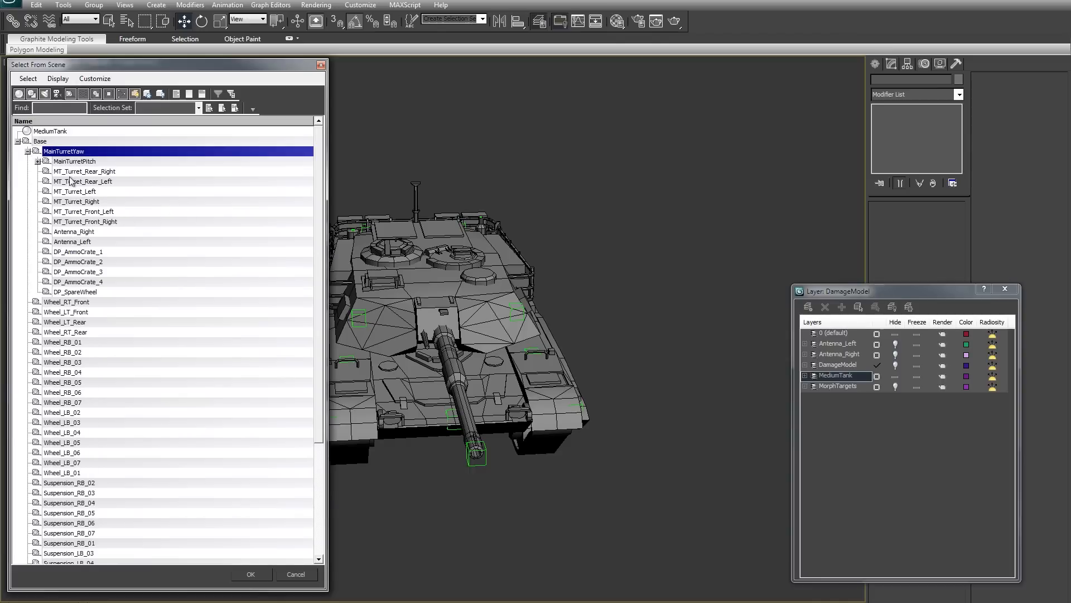
left_click(37, 161)
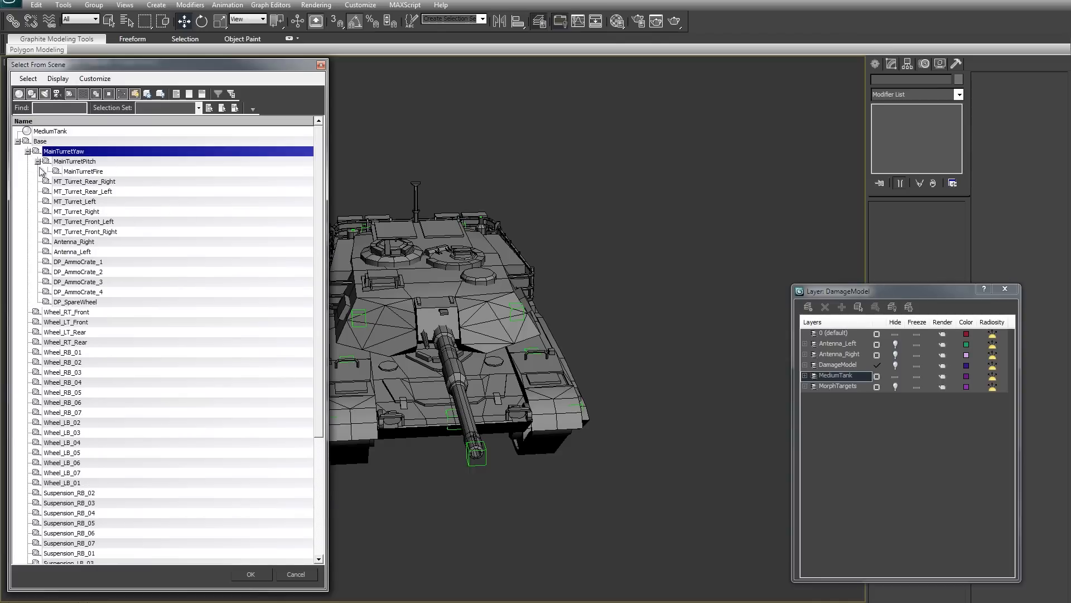
Step: Highlight the bones from MT_Turret_Front_Right to MT_Turret_Rear_Left, and finally MT_Turret_Rear_Right alone
left_click(78, 232)
left_click(76, 191, "shift")
left_click(101, 181)
Step: Turn off Display Children in the object list and sort the flat list by name
left_click(89, 78)
mouse_move(63, 81)
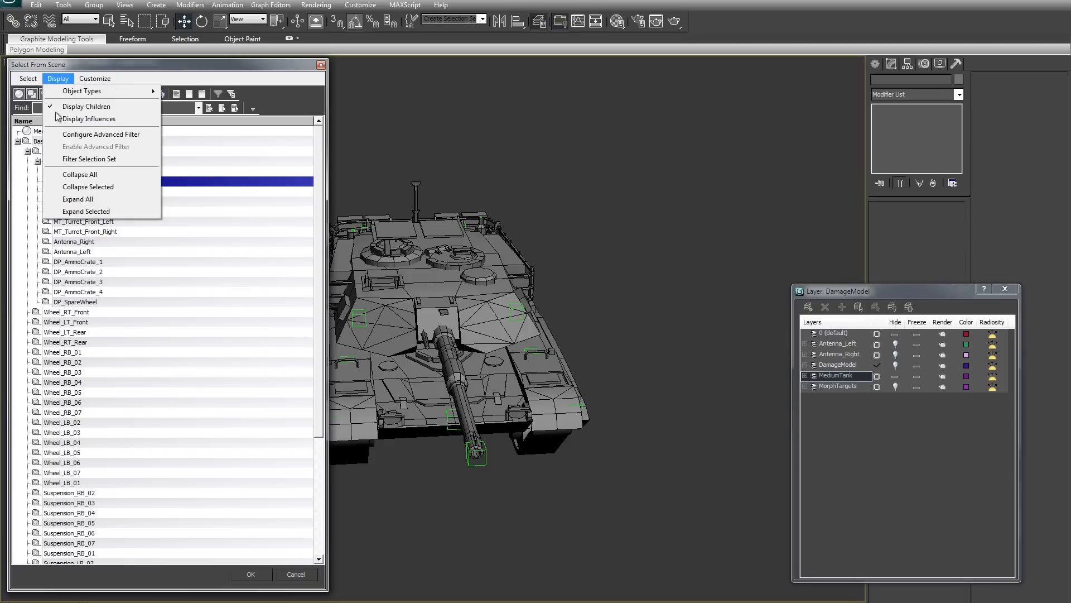
left_click(77, 109)
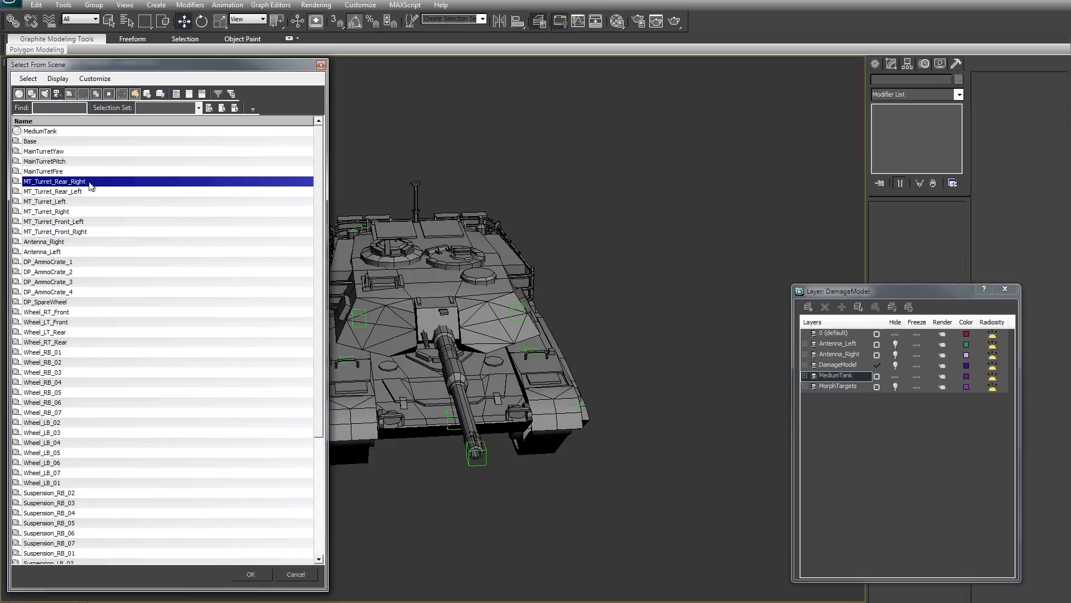
left_click(88, 143)
left_click(104, 122)
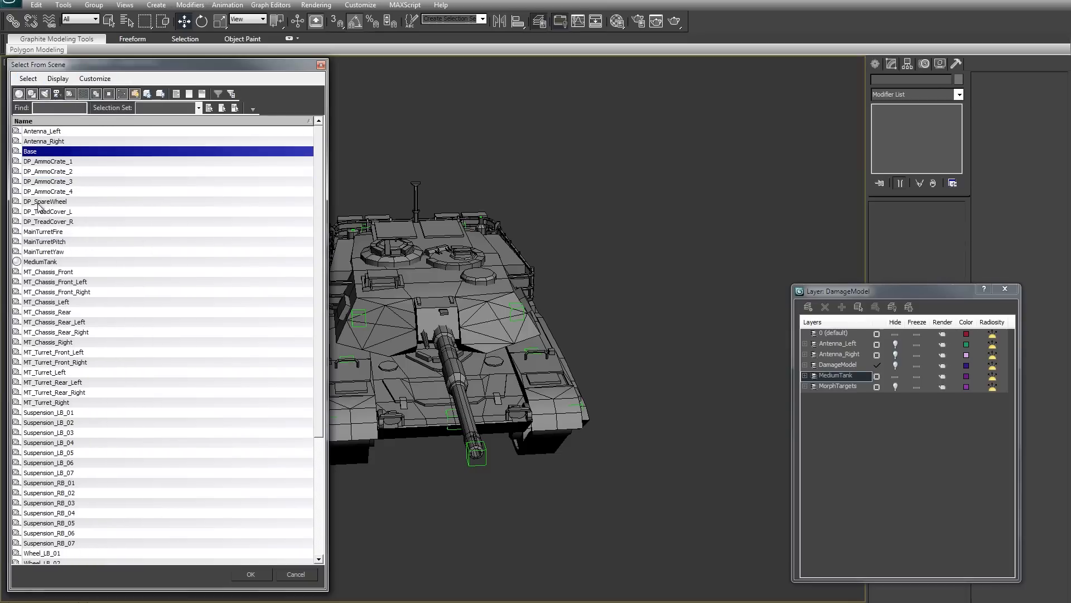
Step: Reverse the name sorting of the object list and highlight the suspension and wheel bones from Suspension_LB_01 to Wheel_RT_Rear
left_click(78, 122)
scroll(77, 197, "up", 5)
scroll(96, 189, "down", 5)
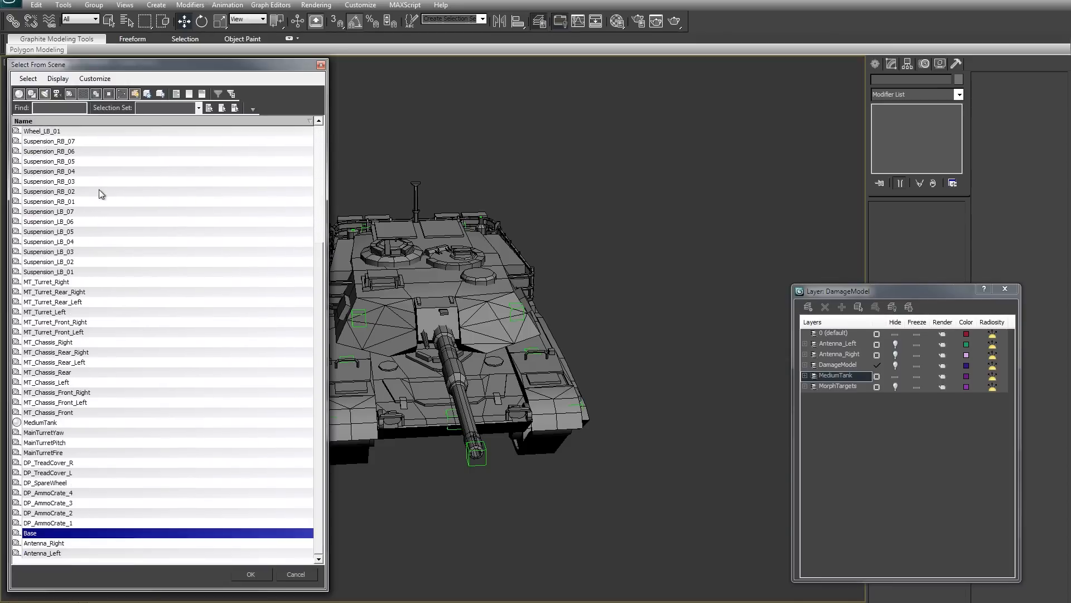
scroll(162, 302, "up", 5)
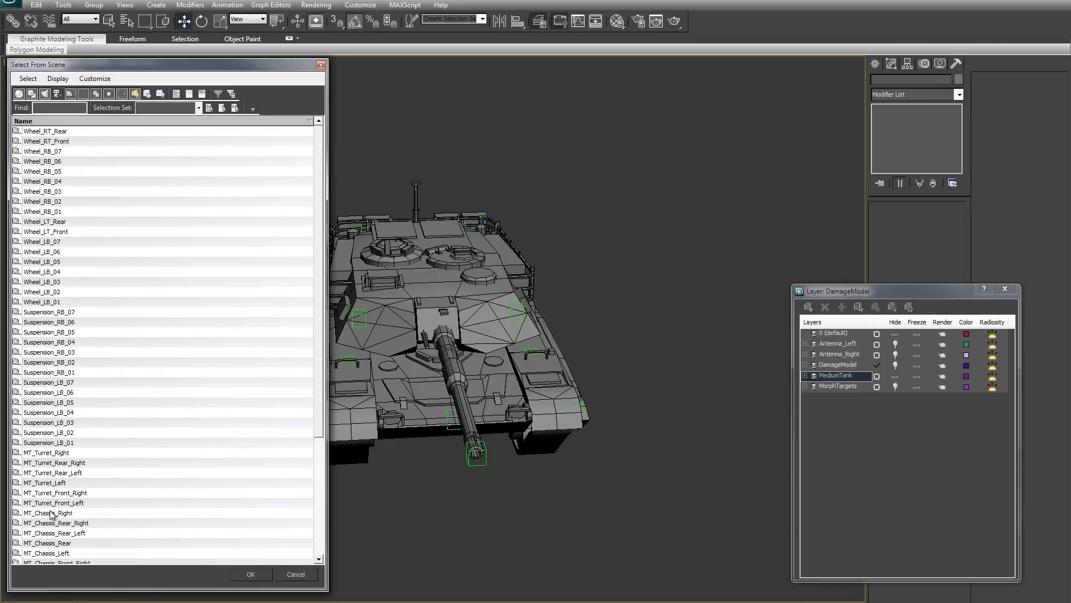
left_click(51, 443)
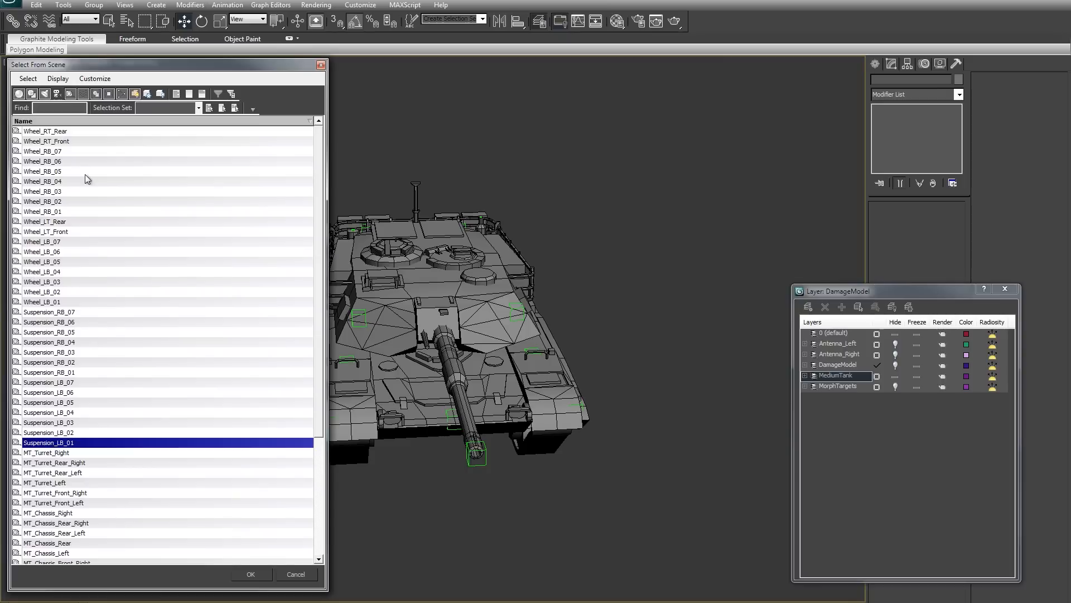
left_click(69, 133, "shift")
scroll(82, 403, "down", 2)
scroll(82, 403, "down", 4)
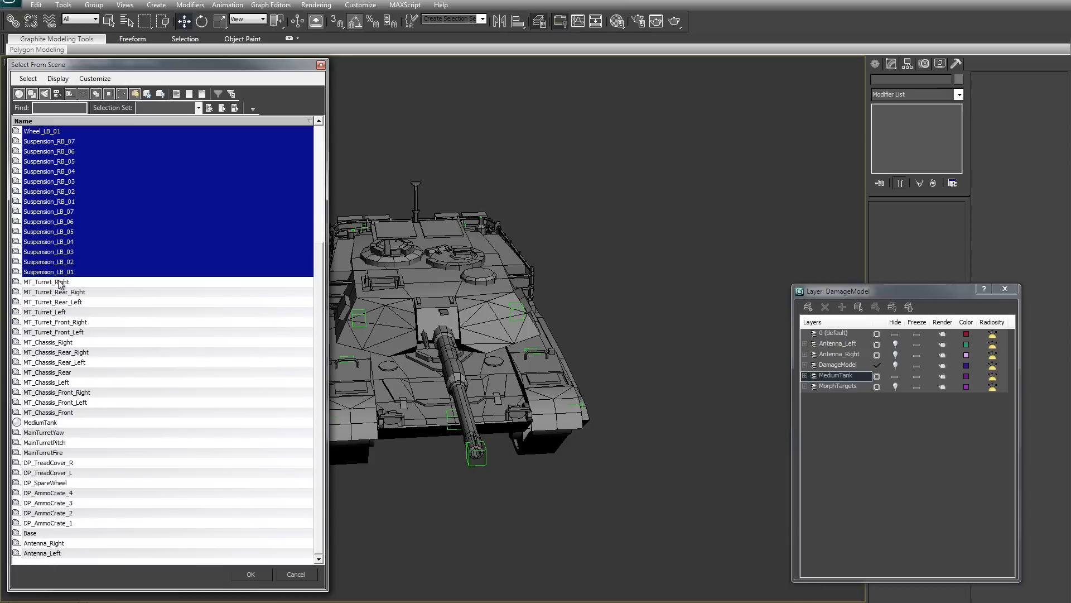
Step: Highlight the bones from MT_Turret_Right to MT_Chassis_Front, followed by Base alone
left_click(59, 282)
left_click(54, 415, "shift")
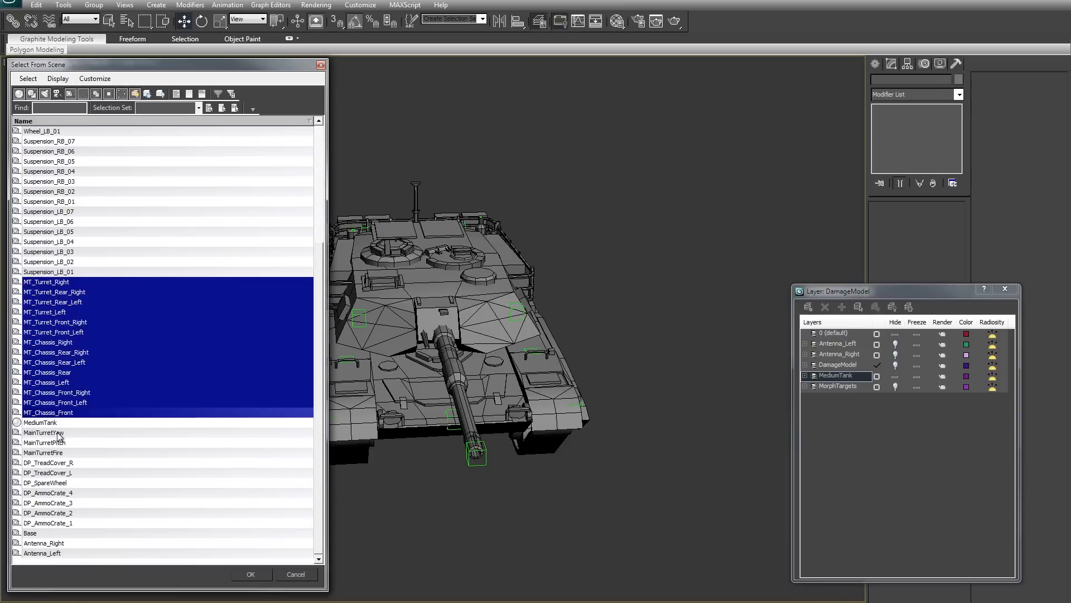
left_click(39, 534)
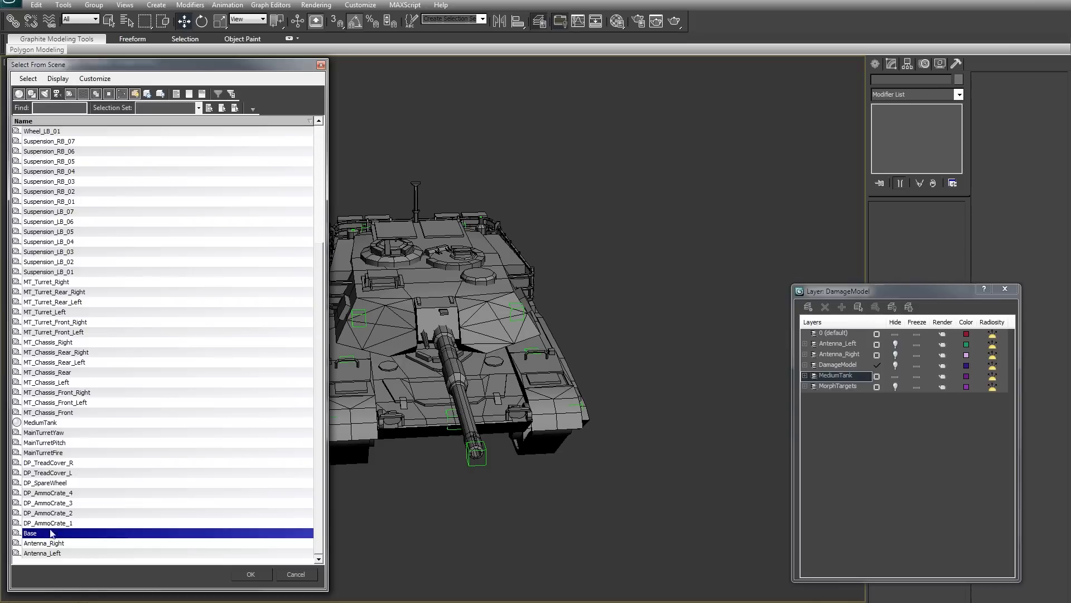
Step: Highlight MainTurretFire, MainTurretPitch and MainTurretYaw one at a time, and close the object list
left_click(67, 452)
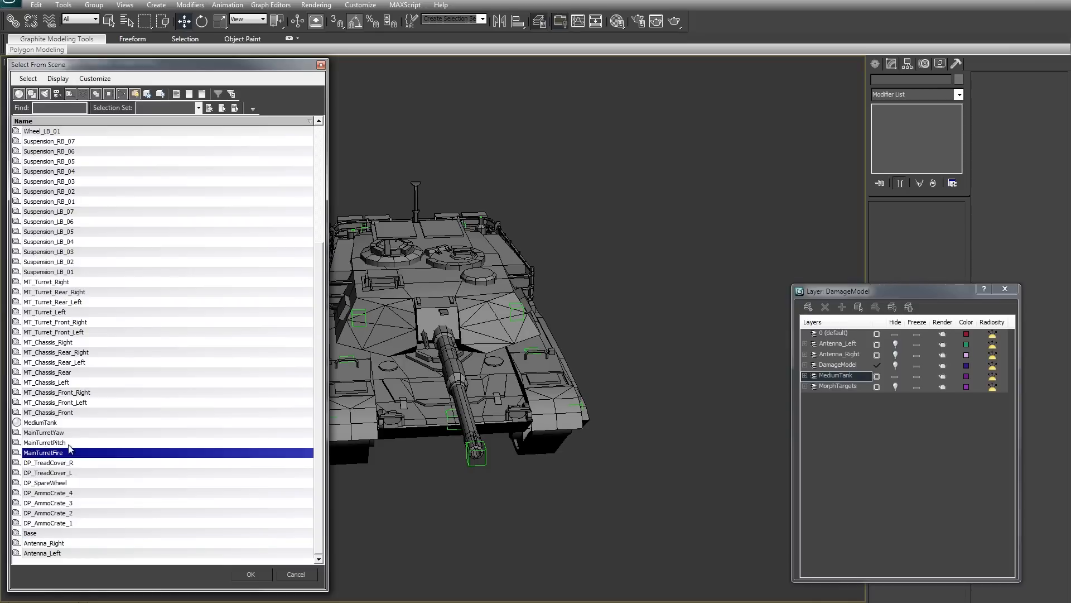
left_click(71, 433)
left_click(75, 442)
left_click(76, 425)
left_click(70, 443)
left_click(71, 433)
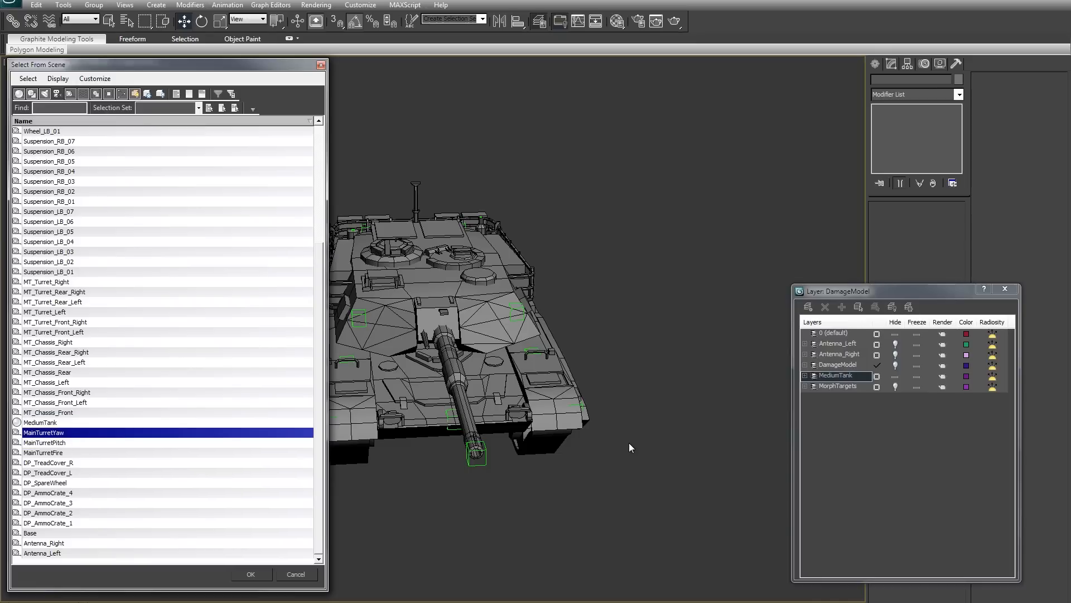
left_click(321, 66)
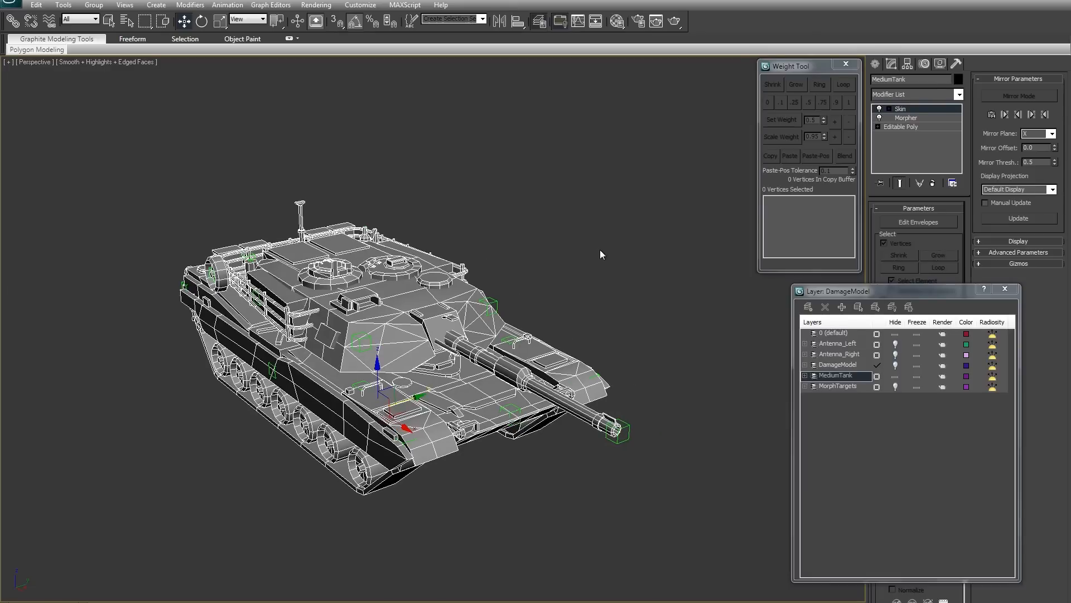
Step: Deselect the tank and inspect it from the side, toggling wireframe display on and off
left_click(600, 250)
middle_click_drag(564, 319, 484, 320, "alt")
scroll(517, 307, "up", 5)
scroll(552, 249, "down", 6)
key("F3")
key("F3")
key("d")
Step: Open the object list, look through the bones and highlight DP_AmmoCrate_1 through DP_SpareWheel
key("h")
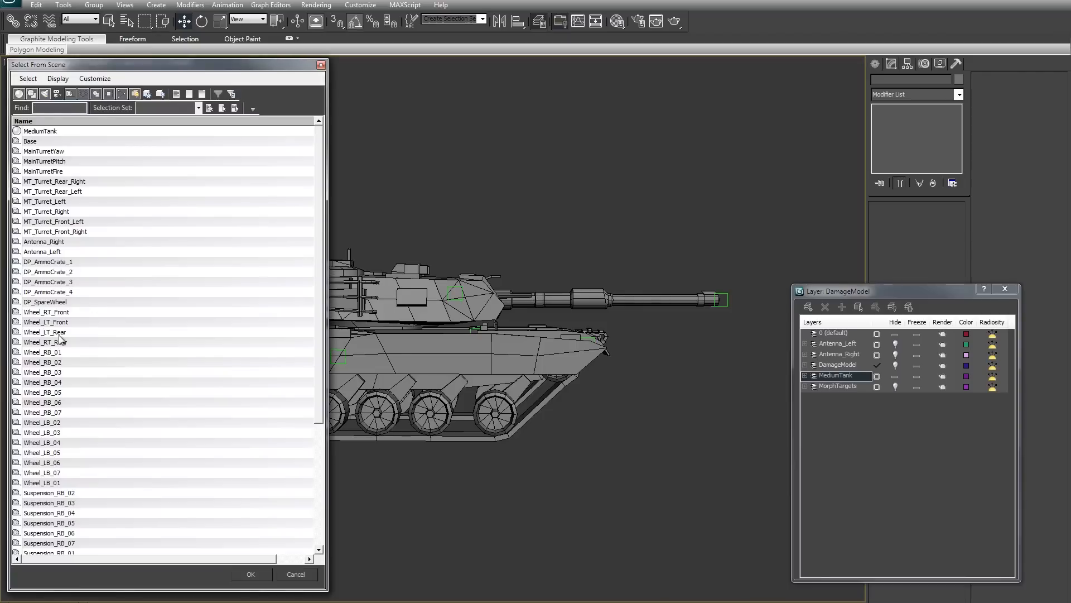
left_click(82, 443)
scroll(85, 443, "down", 6)
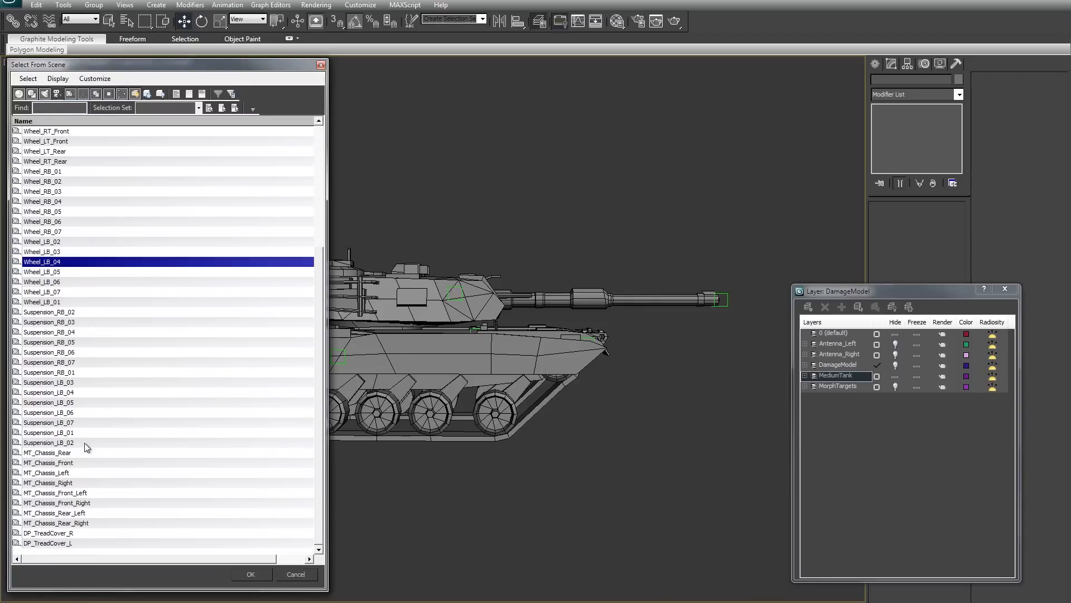
scroll(76, 436, "up", 6)
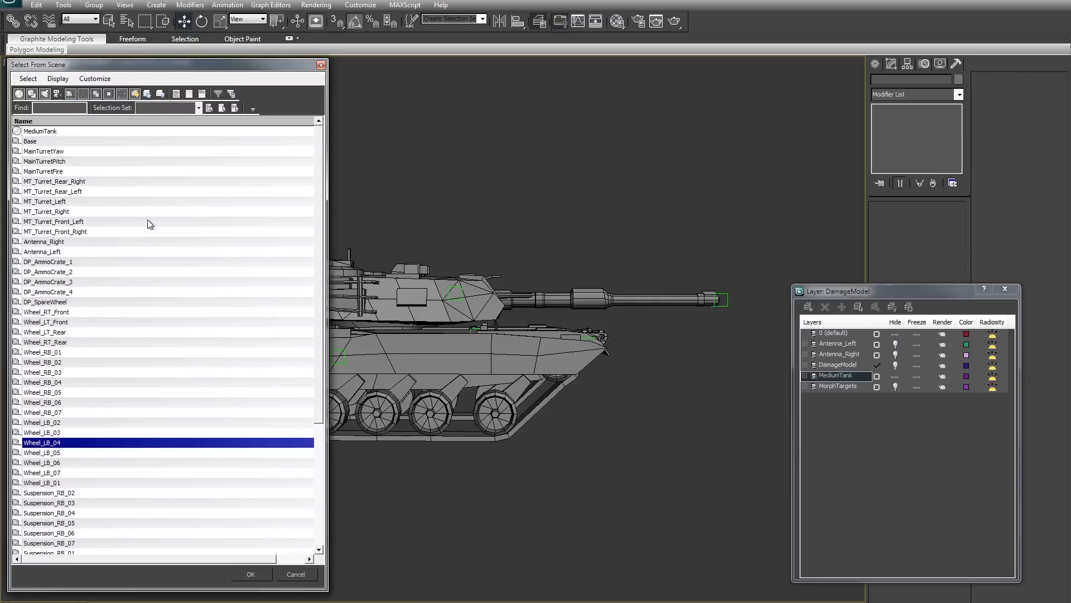
left_click(71, 301)
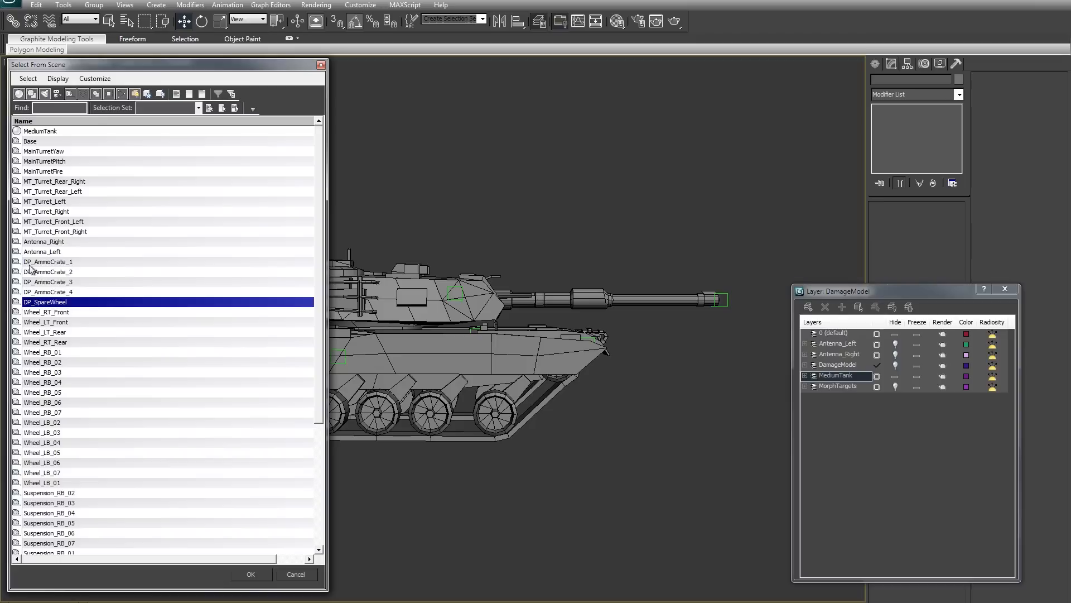
left_click(54, 262, "shift")
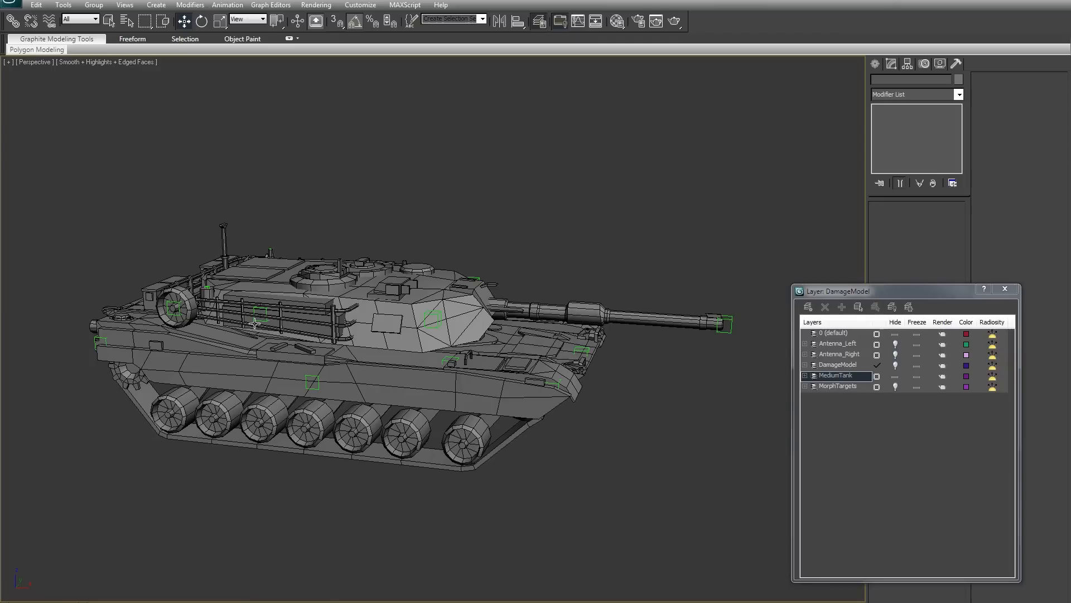
Step: Try moving the MT_Turret_Right dummy outward to test the turret's side rack, undo the move and clear the selection
left_click(256, 319)
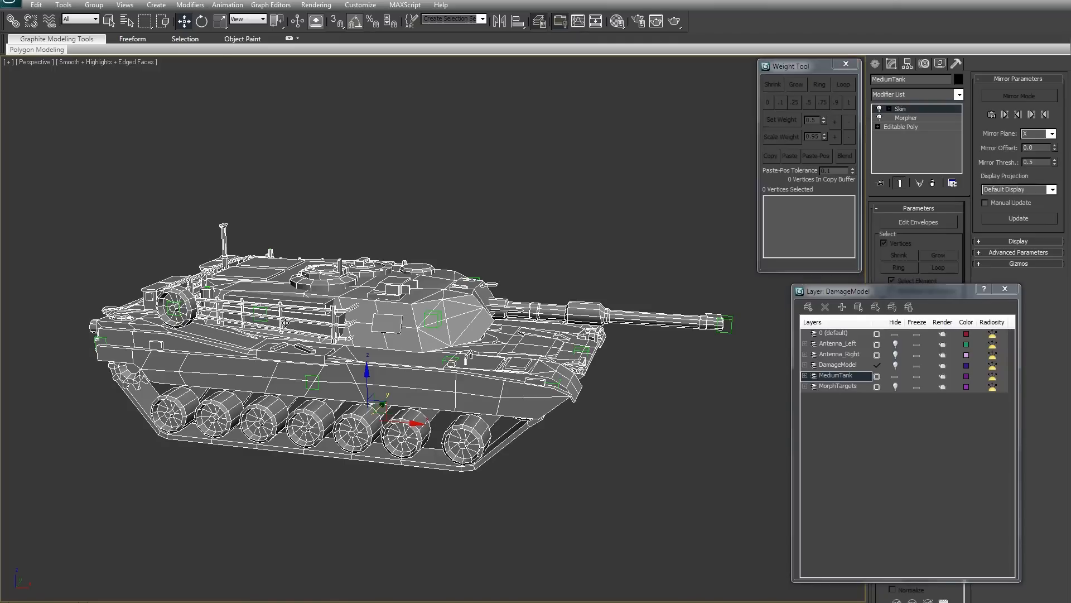
middle_click_drag(311, 321, 292, 346, "alt")
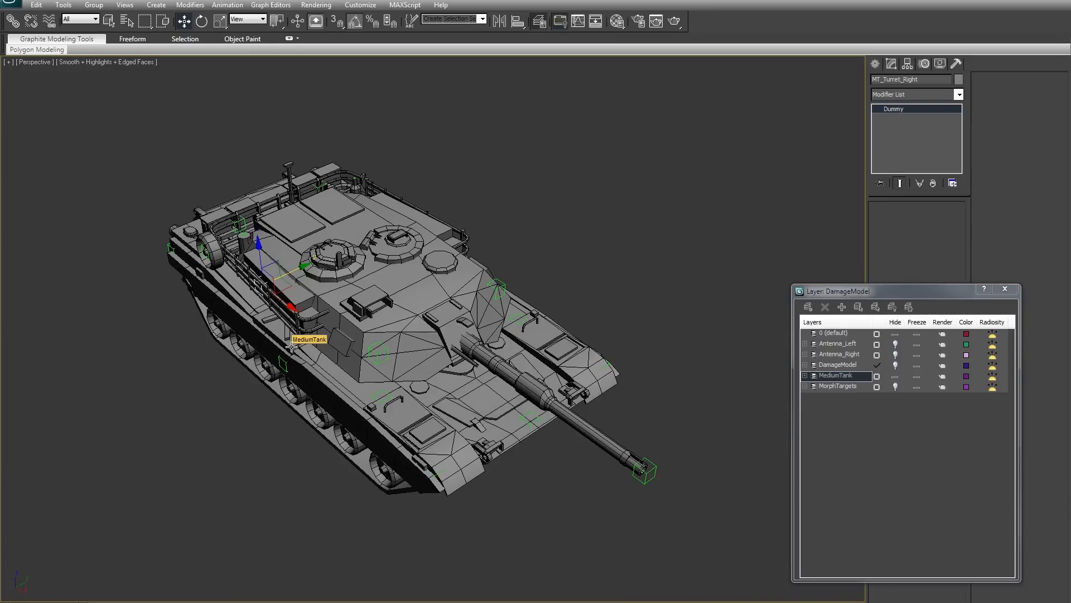
middle_click_drag(336, 313, 333, 287, "alt")
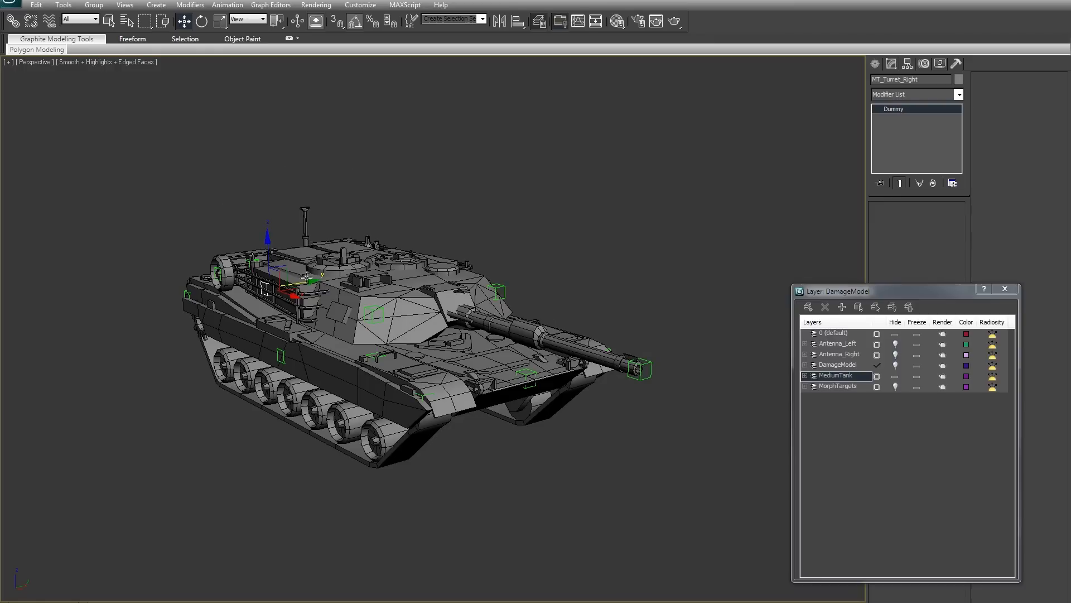
left_click_drag(312, 284, 221, 300)
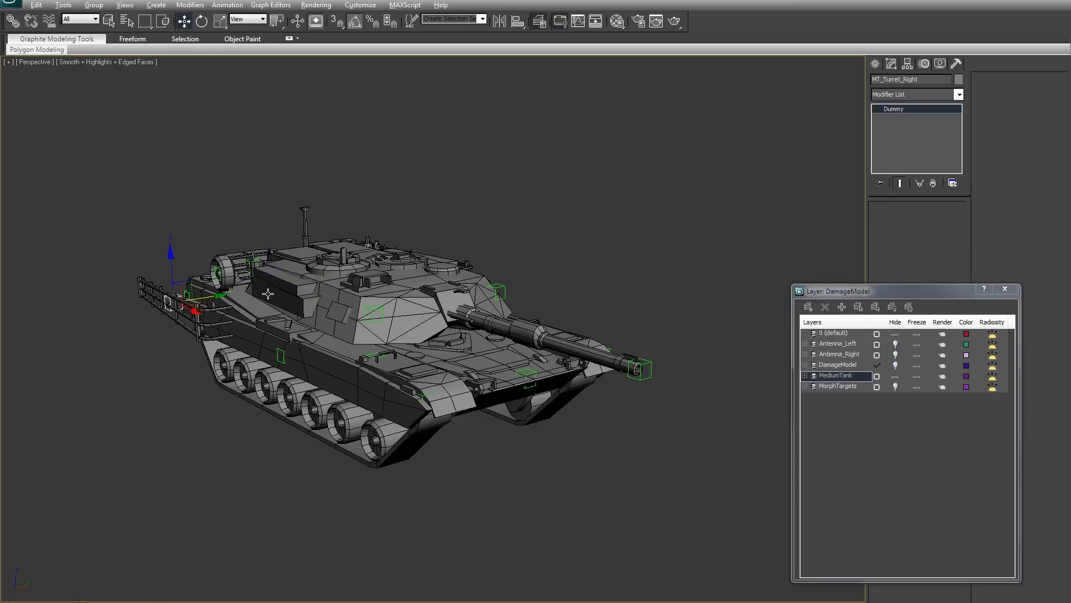
middle_click_drag(262, 295, 247, 340, "alt")
key("ctrl+z")
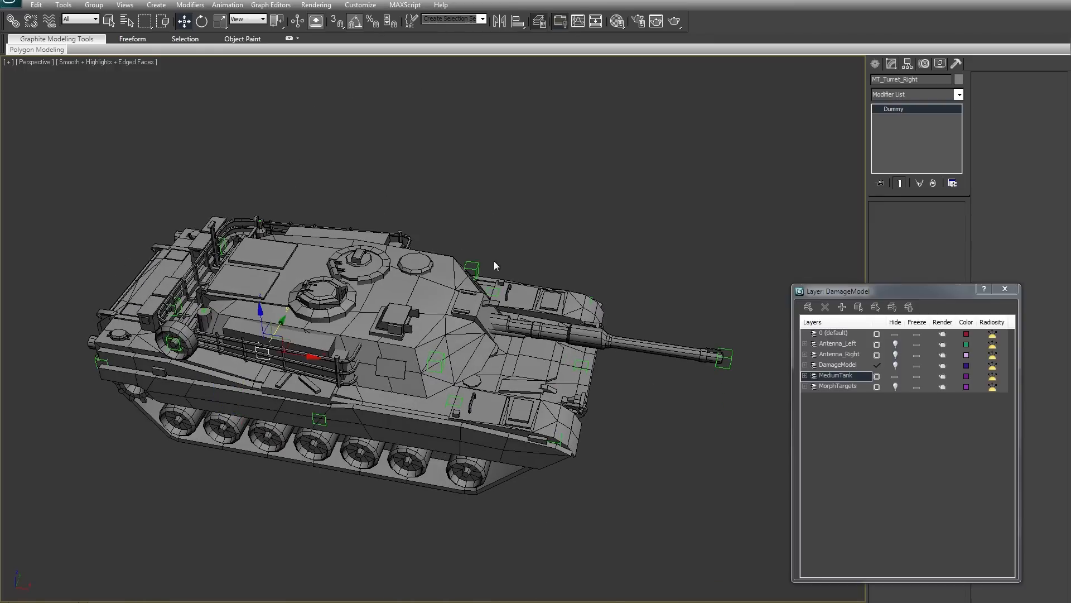
left_click(523, 193)
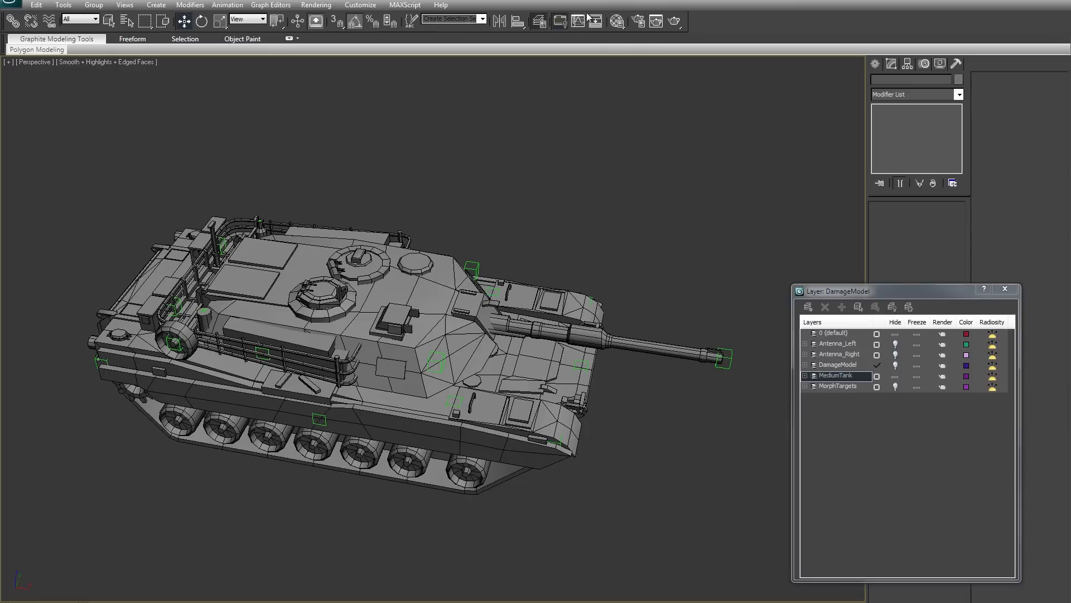
Step: Select the five helpers from DP_AmmoCrate_1 to DP_SpareWheel by name and hide them
key("h")
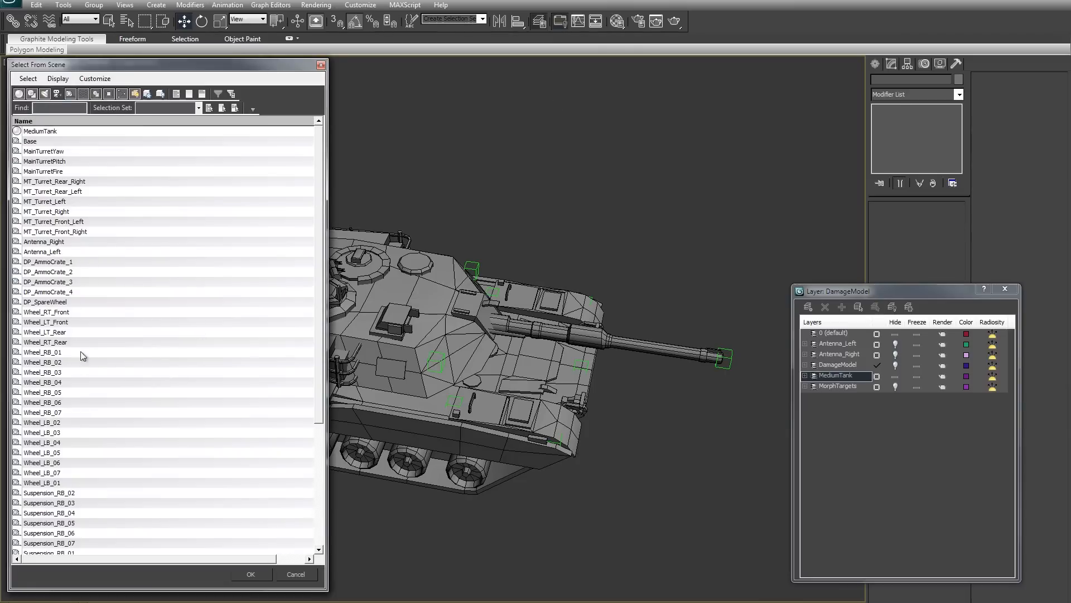
left_click(79, 292)
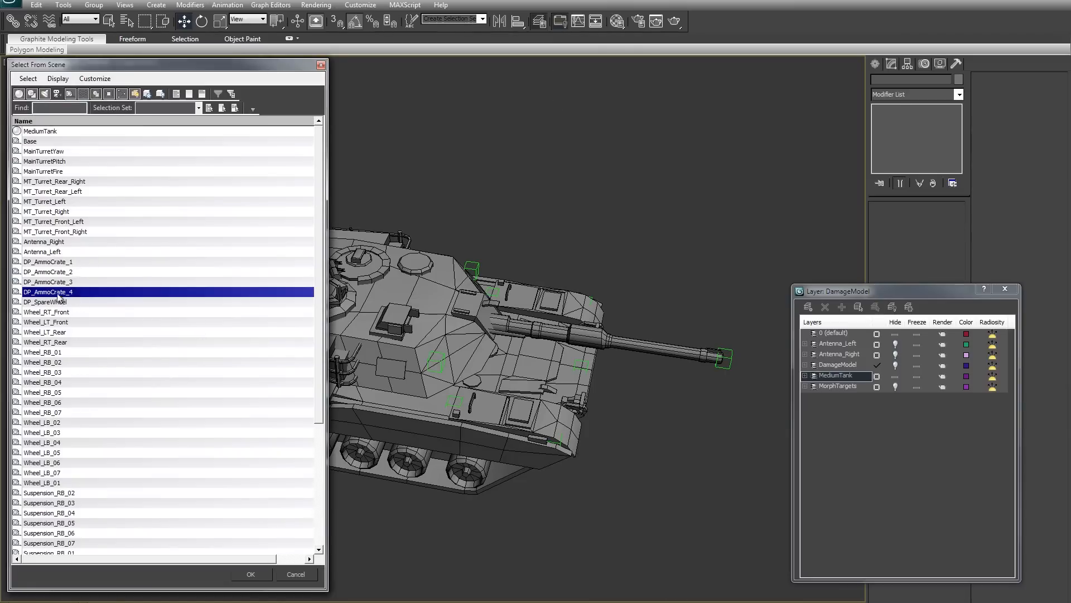
left_click(65, 302)
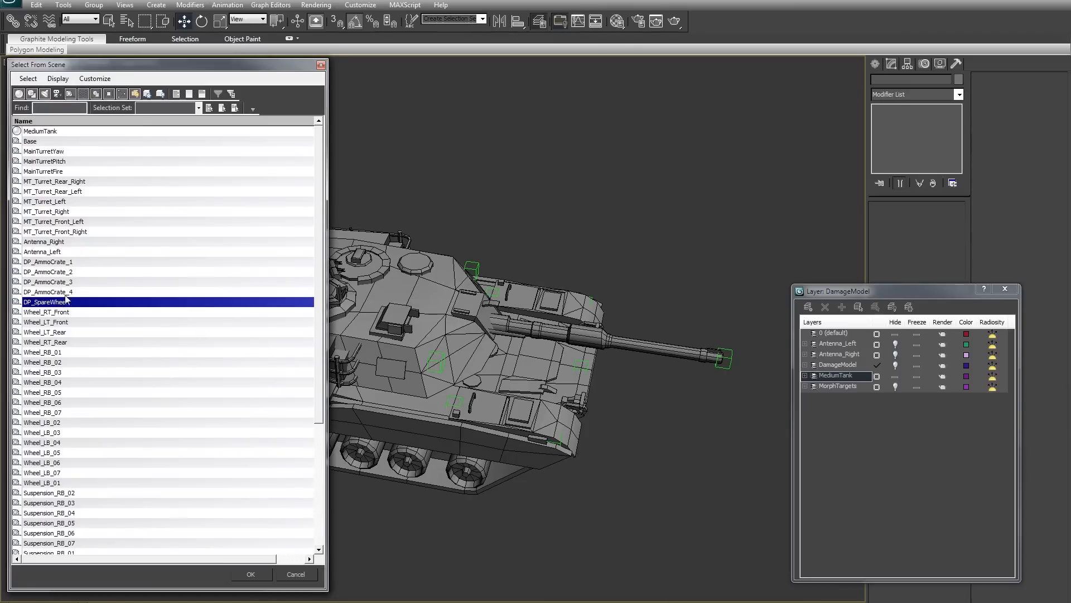
left_click(68, 264, "shift")
scroll(102, 481, "down", 6)
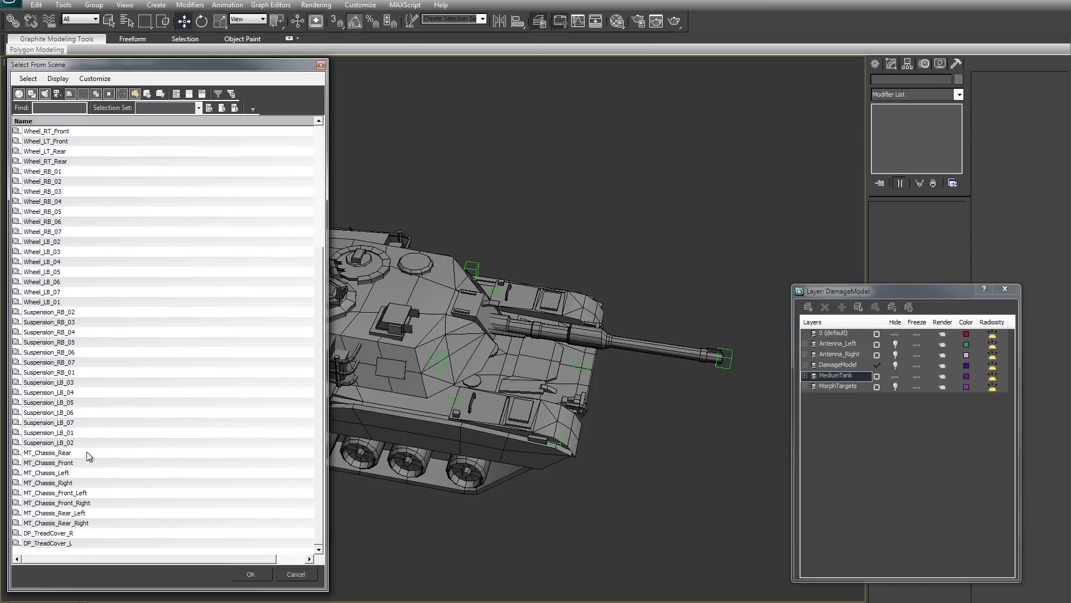
scroll(88, 457, "up", 6)
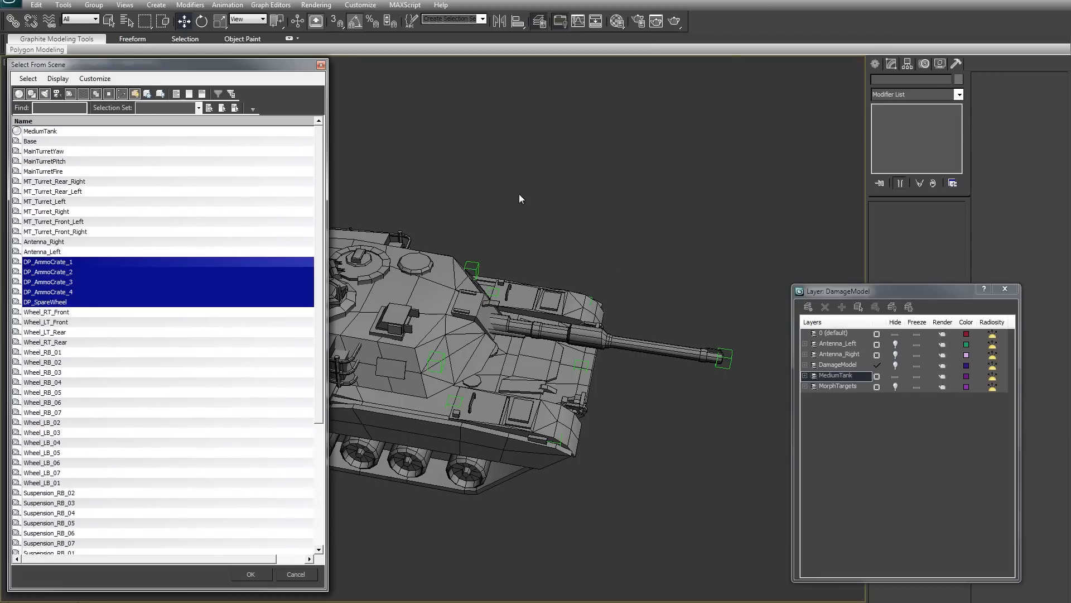
left_click(34, 81)
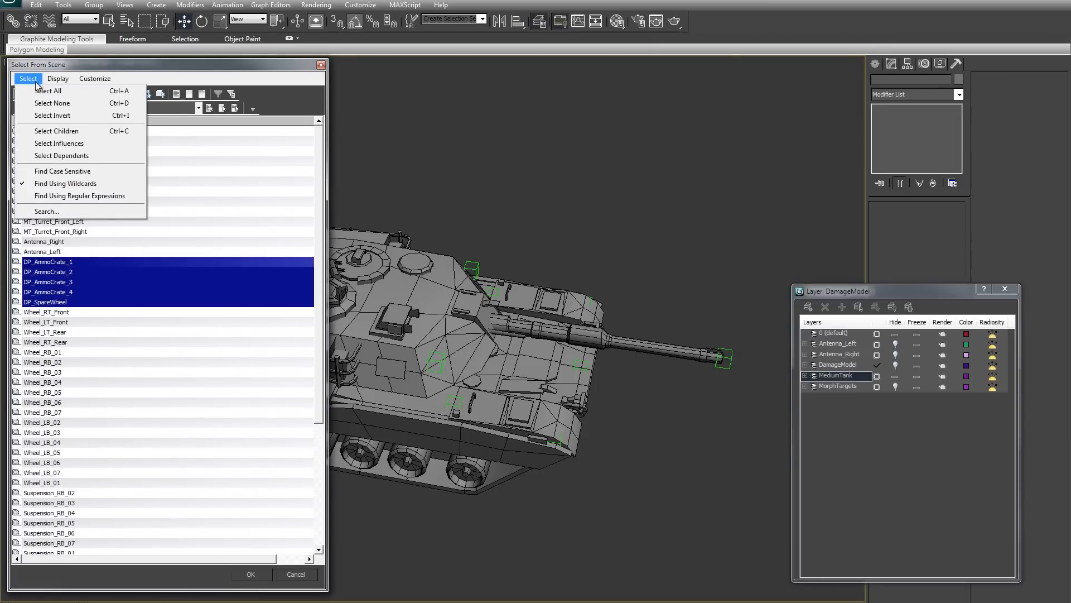
left_click(269, 574)
middle_click_drag(356, 421, 396, 416, "alt")
right_click(389, 214)
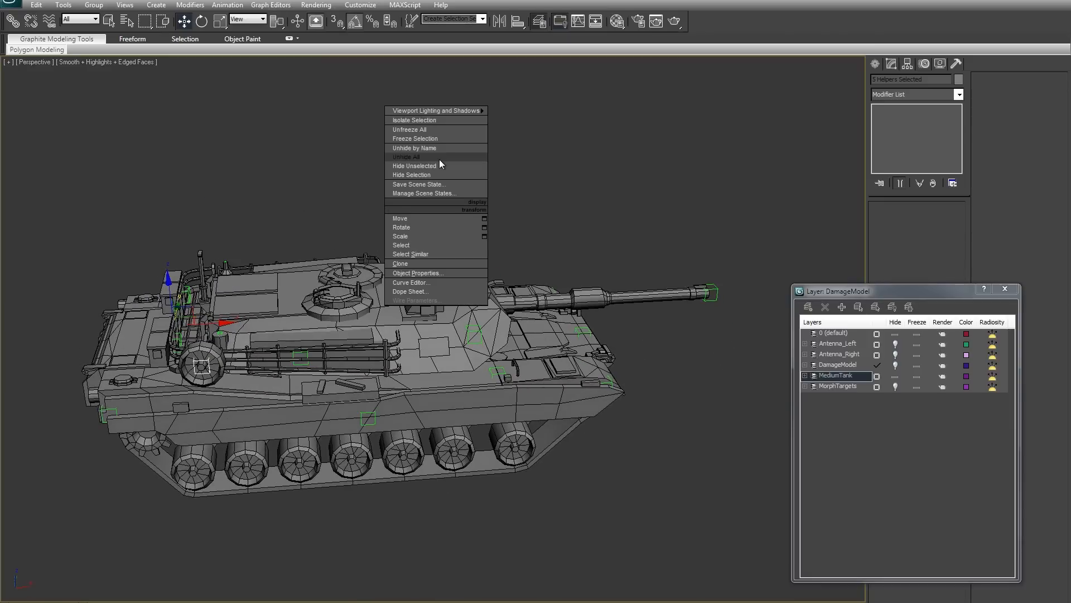
left_click(434, 173)
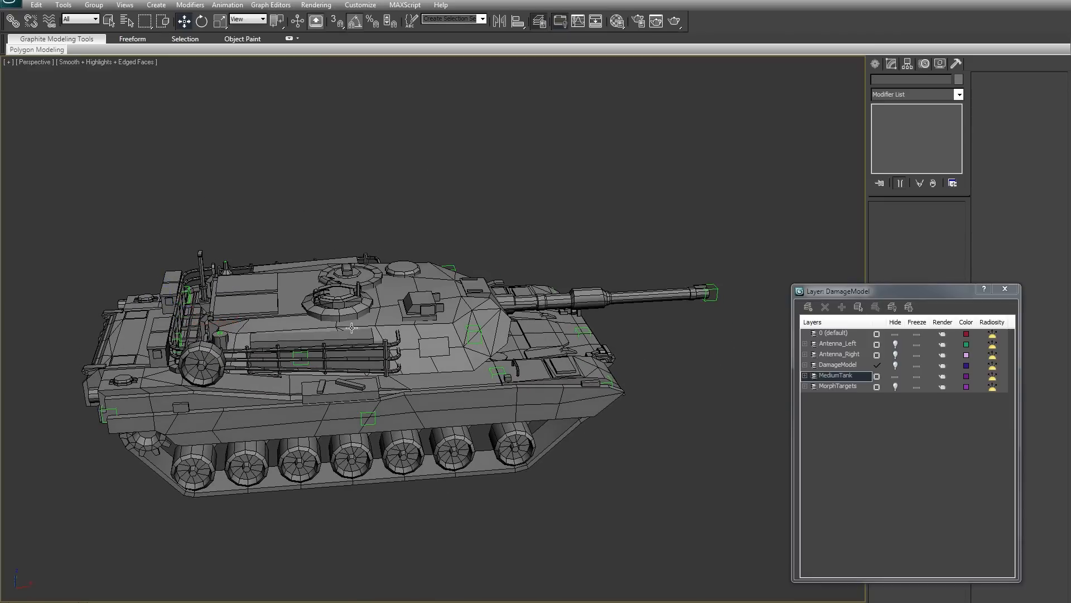
Step: Sort the object list by name, select all helpers from MT_Chassis_Front to MT_Turret_Right and hide them
middle_click_drag(352, 328, 377, 315, "alt")
key("h")
left_click(69, 473)
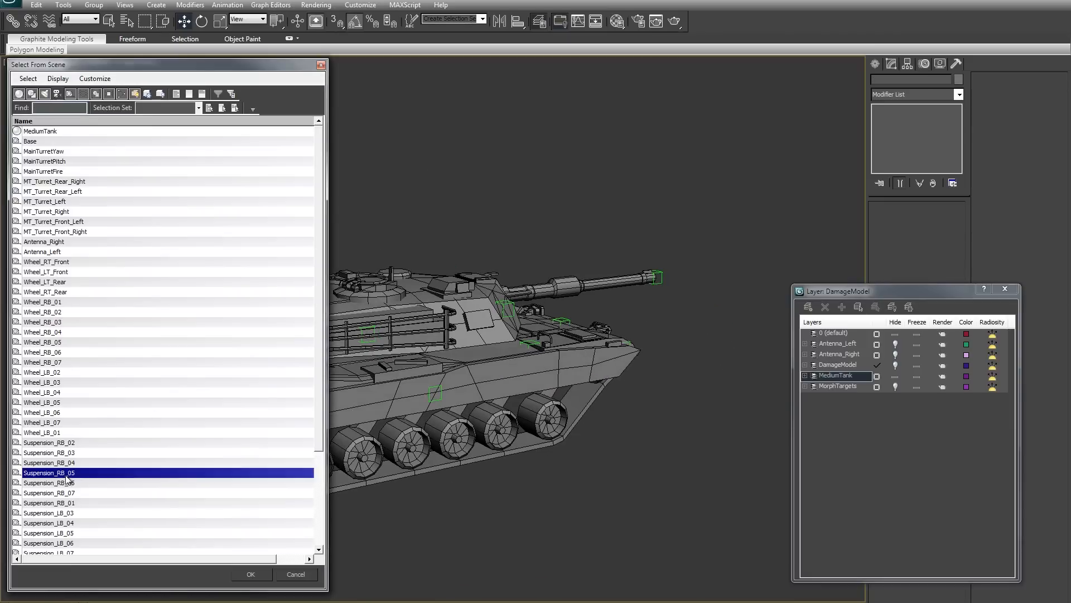
left_click(84, 231)
left_click(122, 122)
scroll(120, 424, "down", 3)
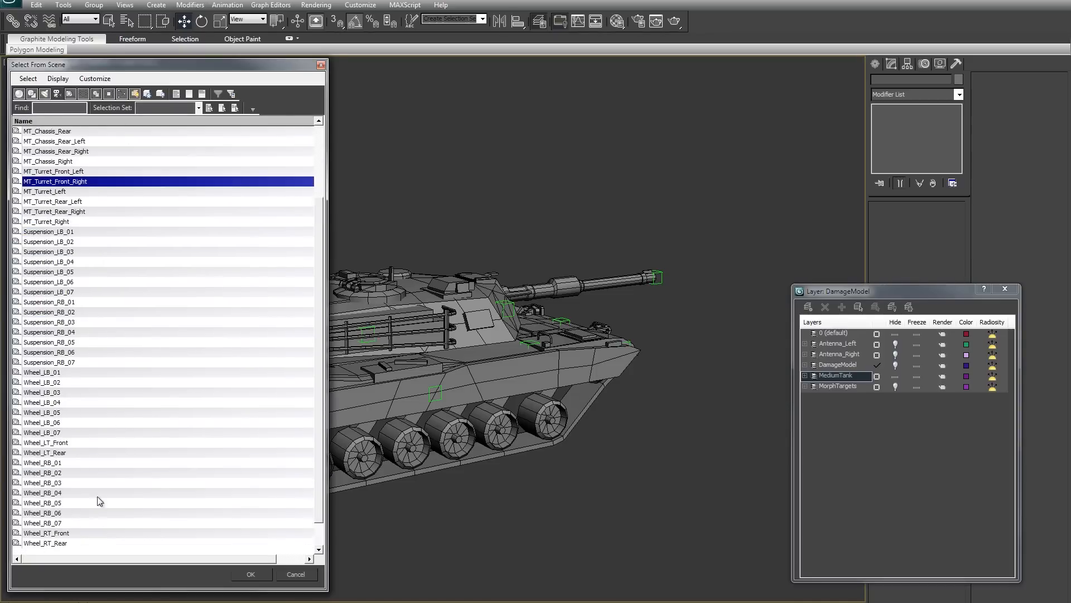
scroll(106, 480, "up", 4)
left_click(67, 352)
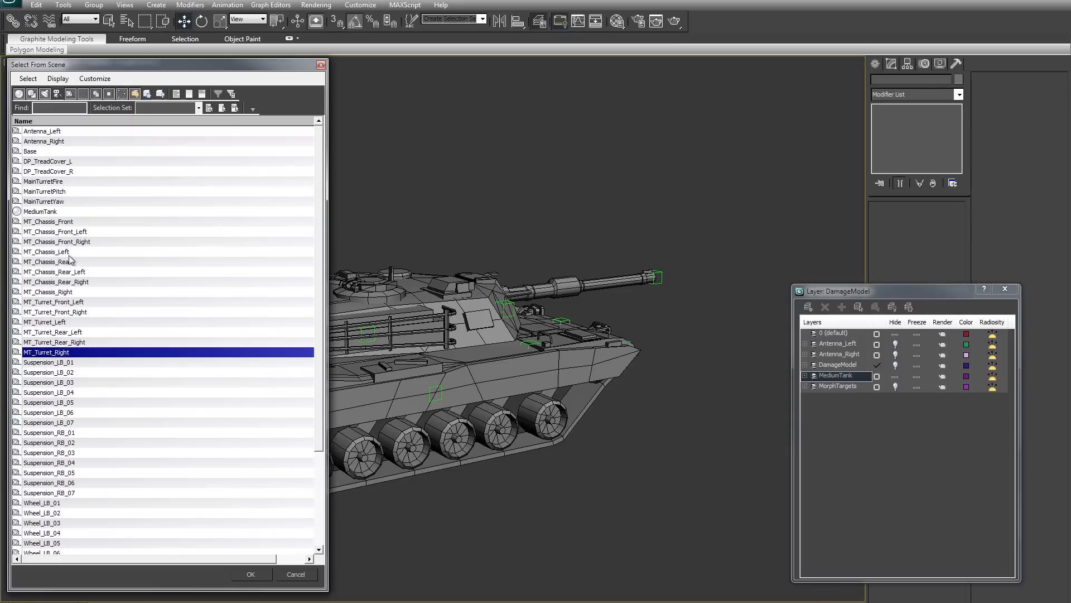
left_click(62, 223, "shift")
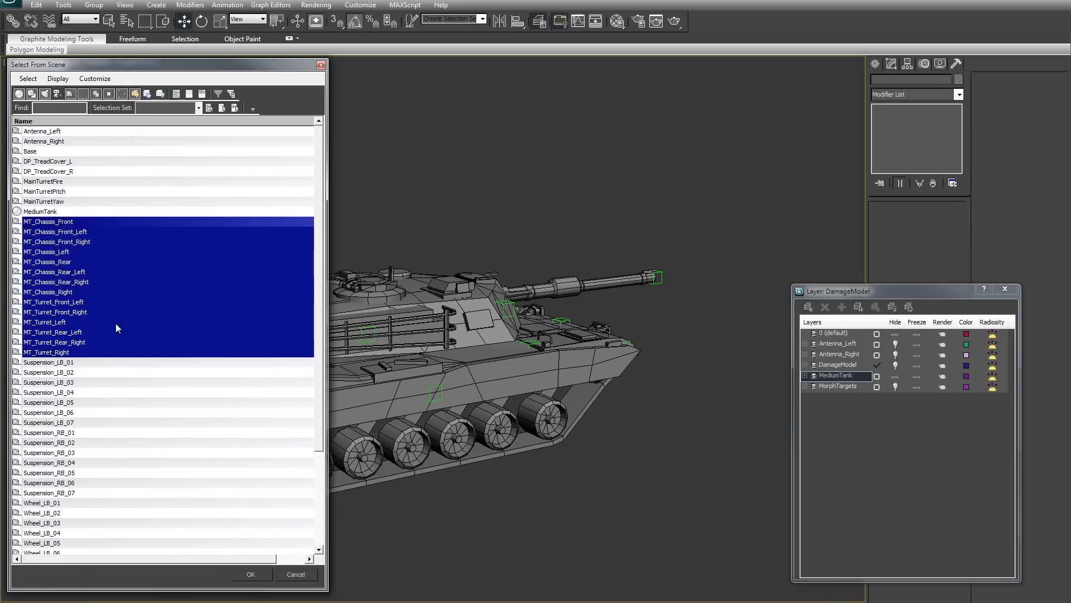
left_click(249, 574)
right_click(498, 515)
left_click(540, 484)
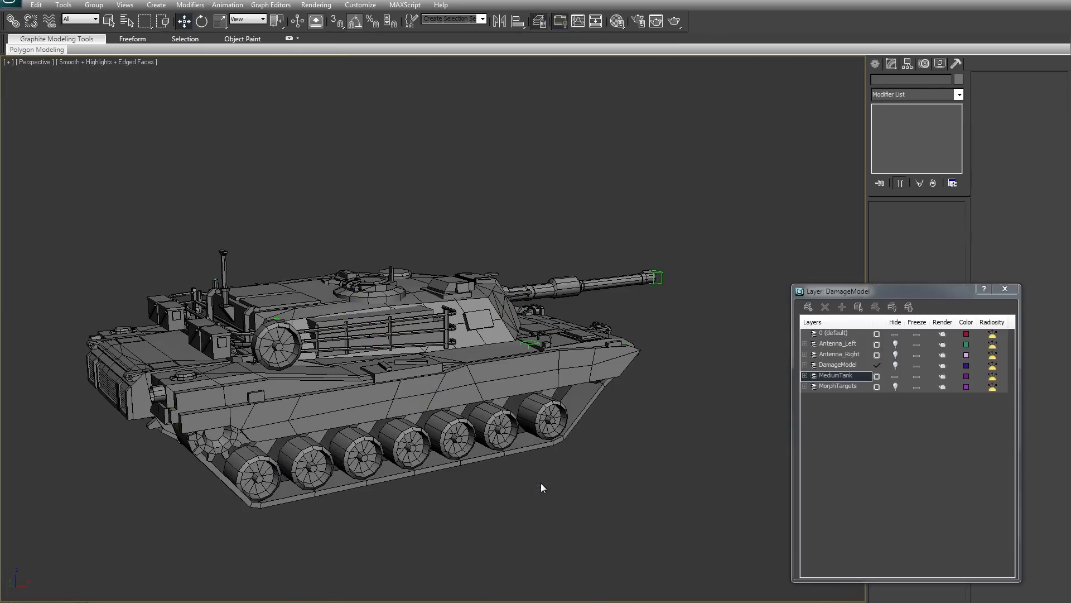
Step: Select the two helpers at the turret's rear in wireframe display and hide them
middle_click_drag(377, 484, 464, 486, "alt")
middle_click_drag(519, 468, 430, 438, "alt")
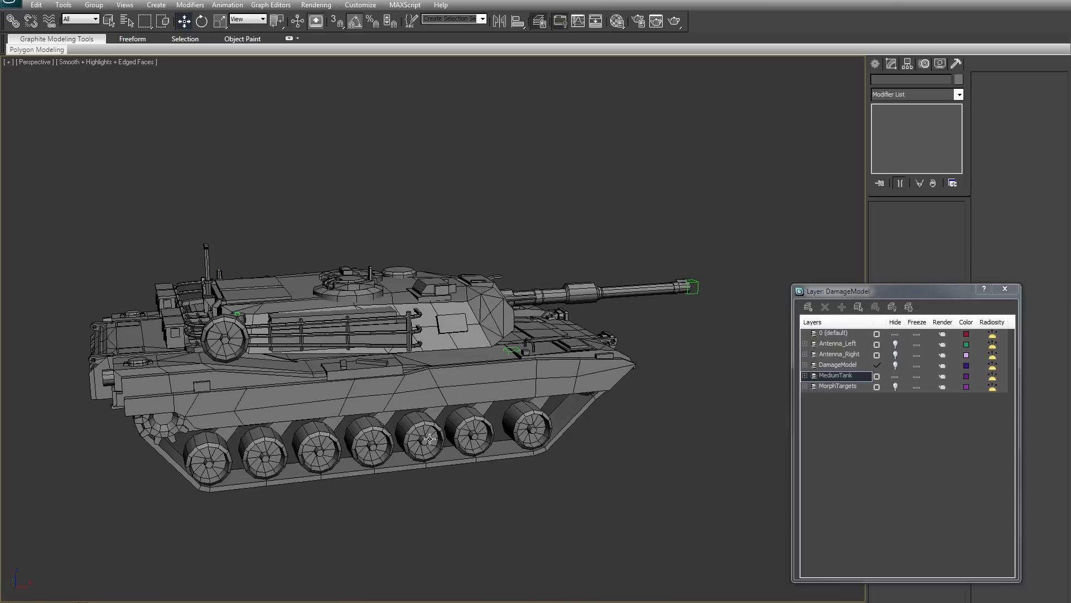
middle_click_drag(226, 308, 225, 305, "alt")
key("F3")
left_click_drag(253, 260, 316, 296)
left_click(238, 279, "alt")
right_click(317, 195)
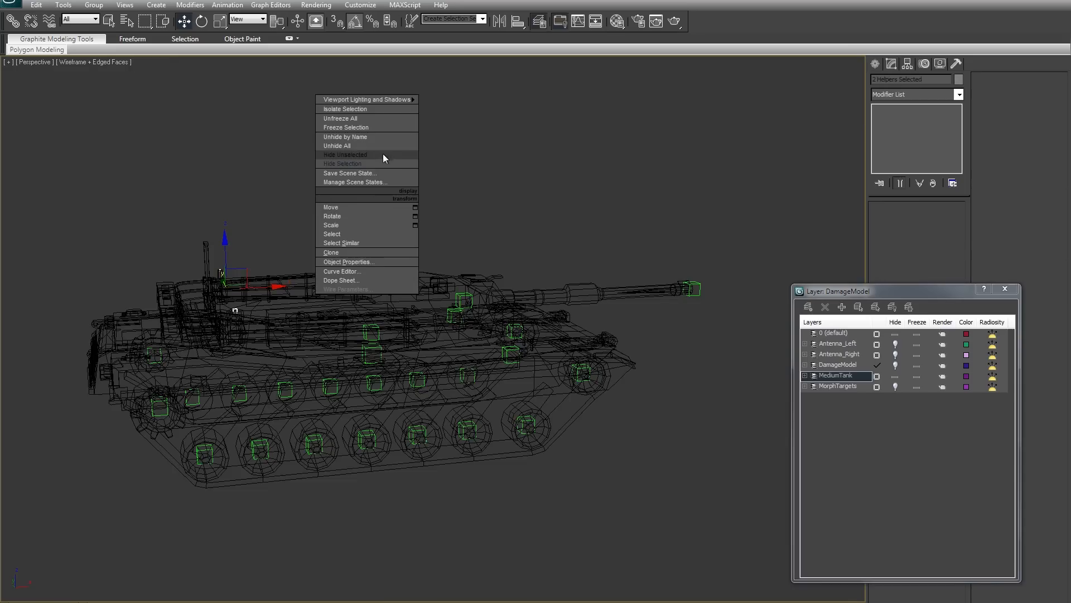
left_click(375, 163)
Step: Select the DP_TreadCover_R dummy and its counterpart on the opposite side of the hull, and hide both
middle_click_drag(537, 179, 487, 390, "alt")
left_click(443, 411)
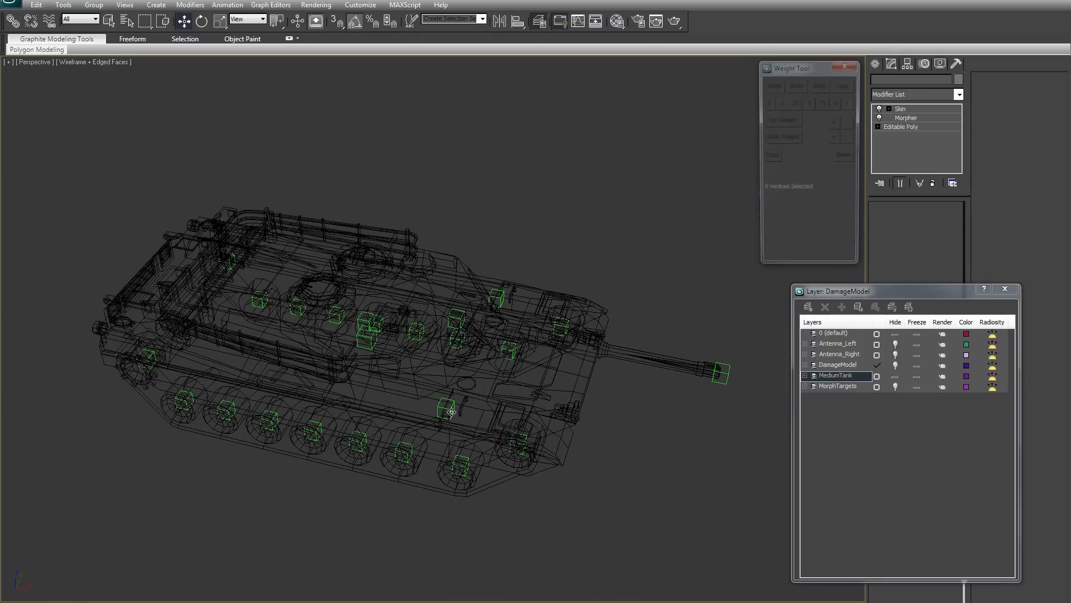
left_click(441, 410)
mouse_move(512, 328)
middle_mouse_down("alt")
mouse_move(485, 367)
mouse_move(577, 349)
mouse_move(521, 317)
middle_mouse_up("alt")
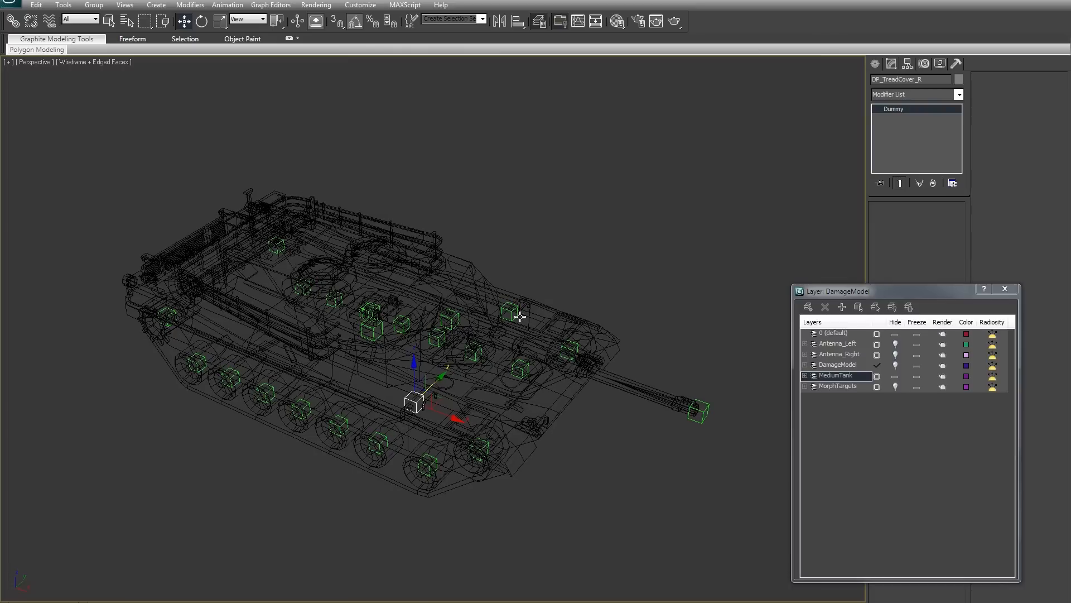
left_click(510, 312, "ctrl")
right_click(575, 212)
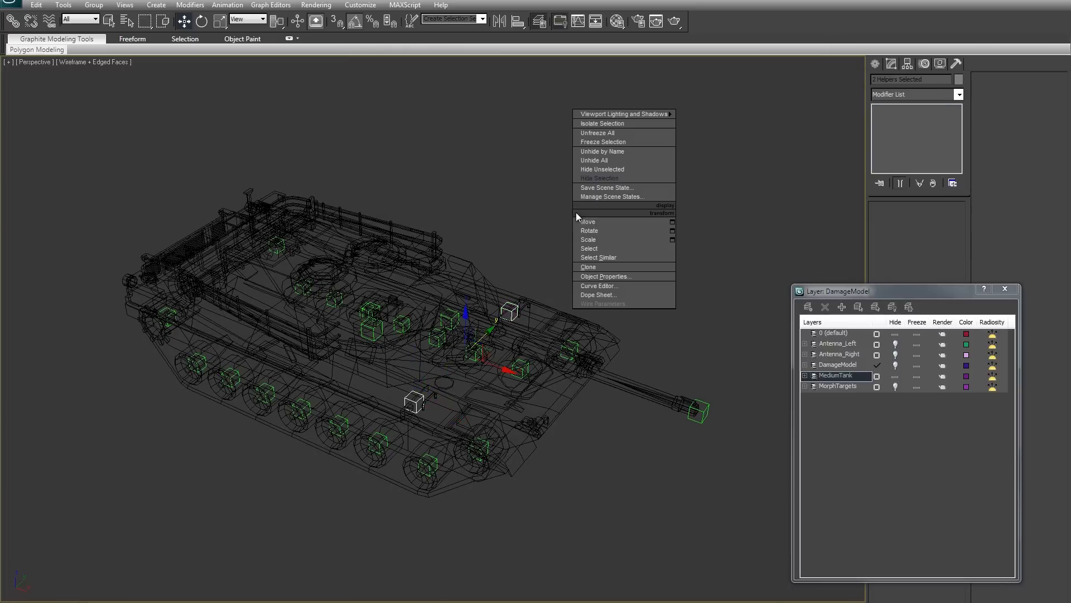
left_click(616, 178)
Step: Restrict the selection filter to Helpers
middle_click_drag(505, 329, 402, 390, "alt")
left_click(254, 21)
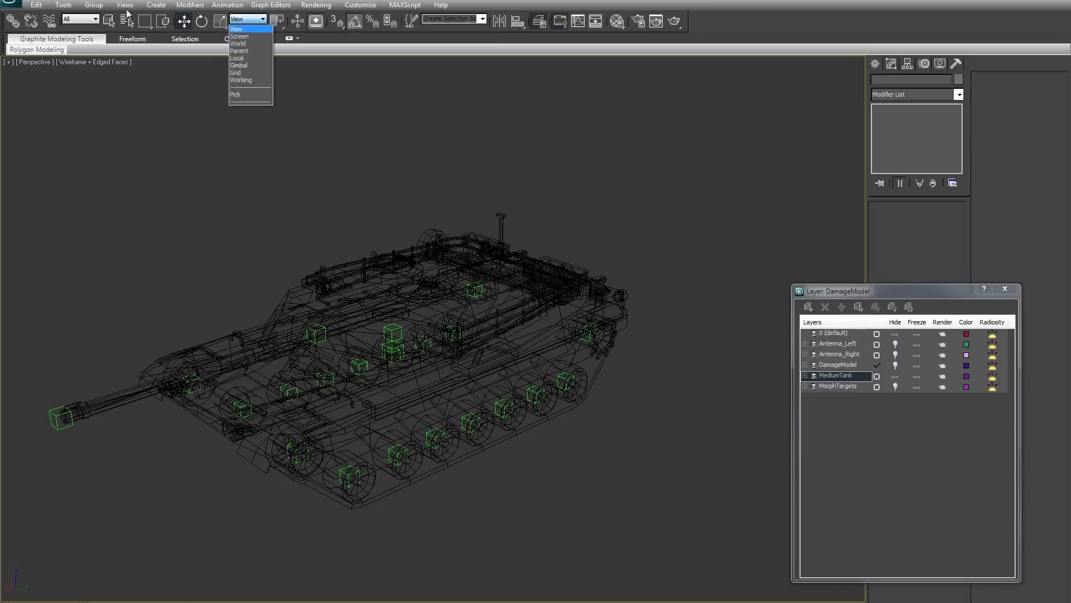
left_click(78, 21)
left_click(81, 20)
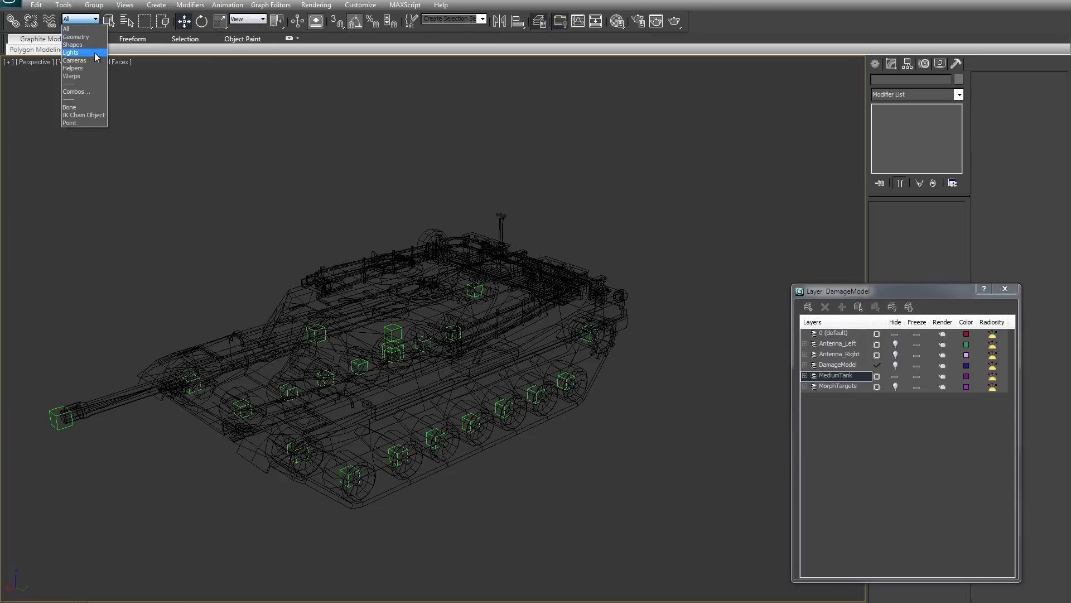
left_click(83, 63)
Step: Select the Base dummy at the hull's centre, examine its placement from several angles and clear the selection
middle_click_drag(480, 334, 507, 378, "alt")
key("F3")
middle_click_drag(480, 266, 454, 371, "alt")
key("F3")
left_click(433, 365)
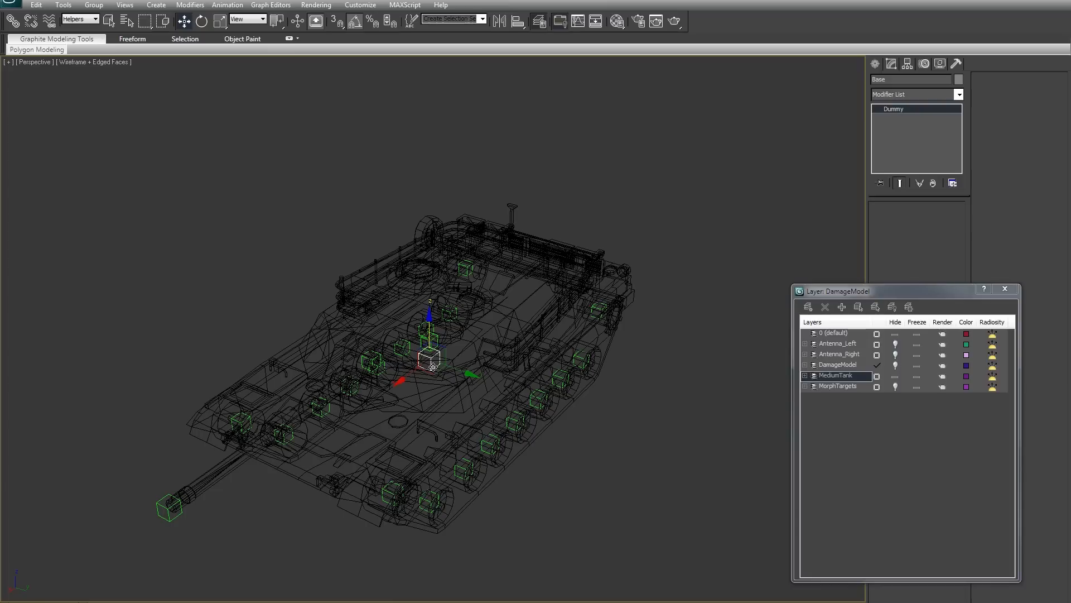
middle_click_drag(430, 367, 634, 413, "alt")
left_click(635, 417)
middle_click_drag(478, 378, 419, 376, "alt")
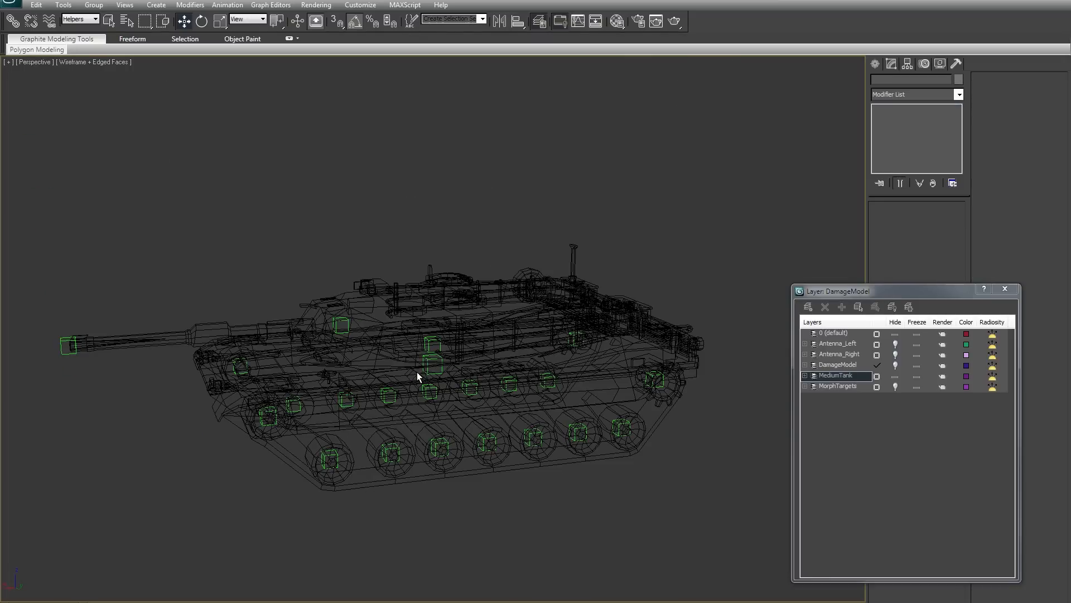
Step: Select the MainTurretYaw dummy above the Base dummy and examine its placement from the front and side
left_click(433, 349)
middle_click_drag(493, 391, 566, 403, "alt")
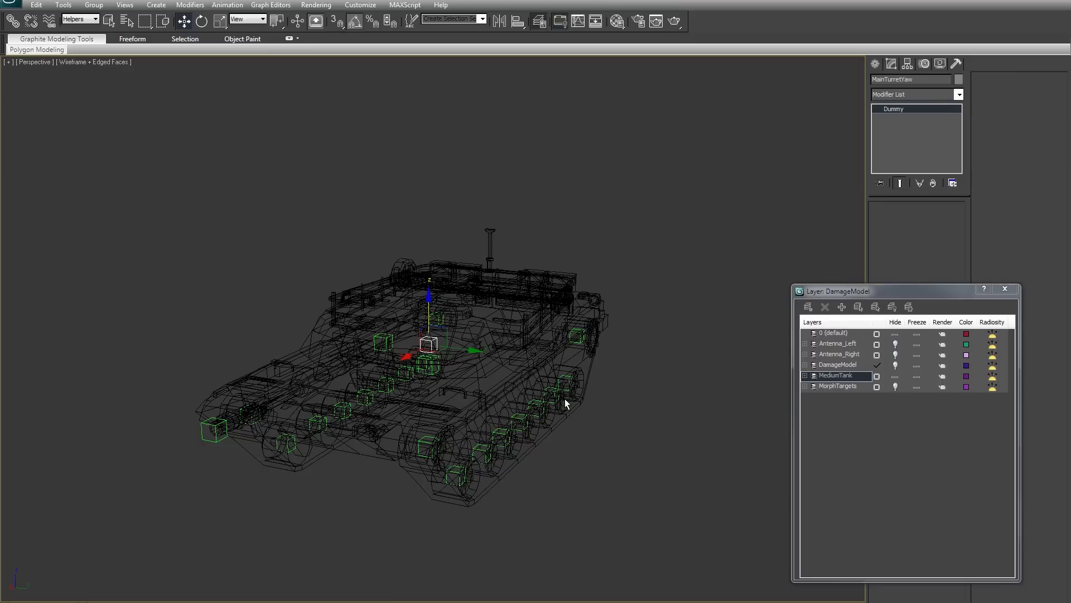
middle_click_drag(696, 223, 665, 231, "alt")
middle_click_drag(587, 268, 606, 212)
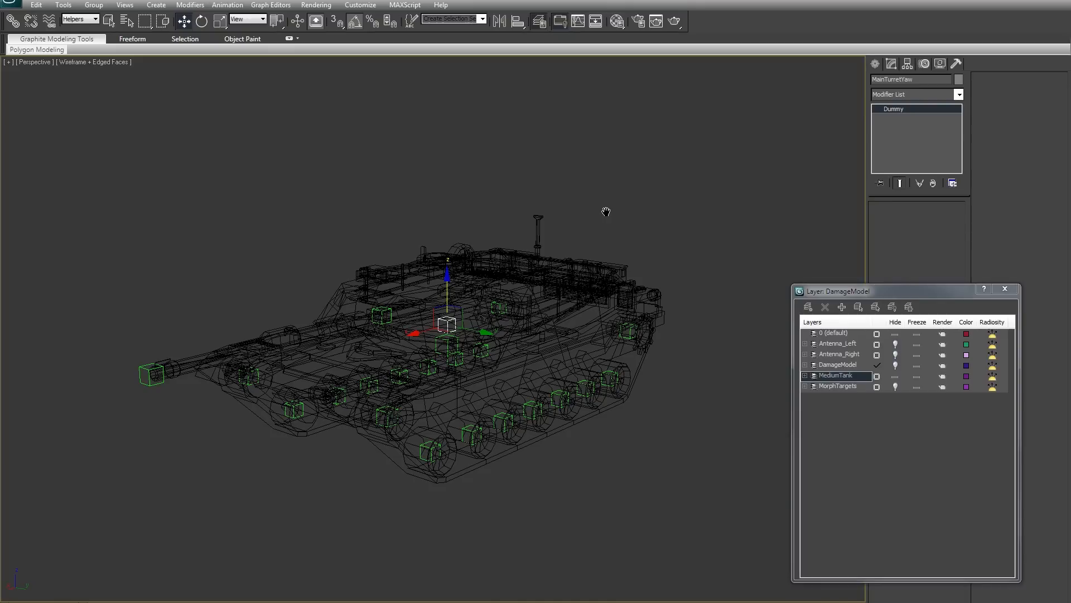
middle_click_drag(606, 279, 615, 311)
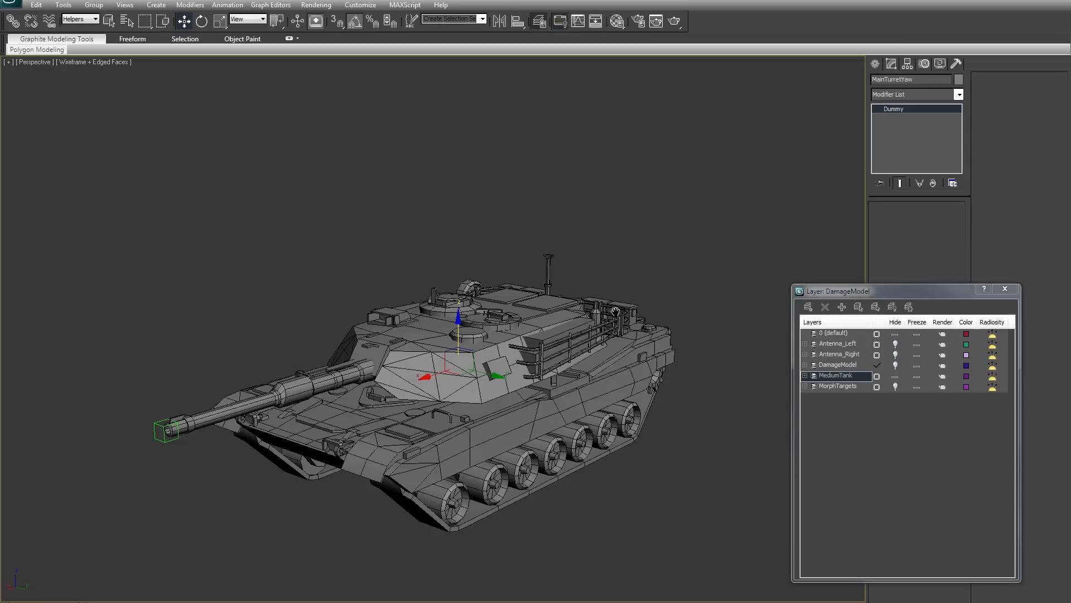
middle_click_drag(531, 249, 528, 281, "alt")
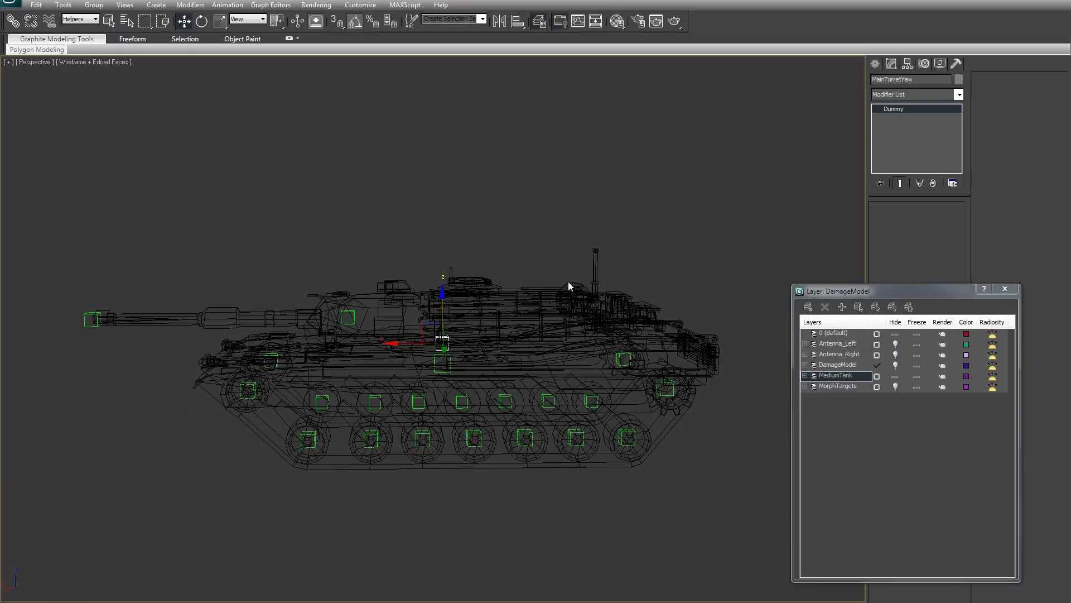
mouse_move(557, 280)
middle_mouse_down("alt")
mouse_move(530, 313)
mouse_move(561, 274)
mouse_move(545, 275)
middle_mouse_up("alt")
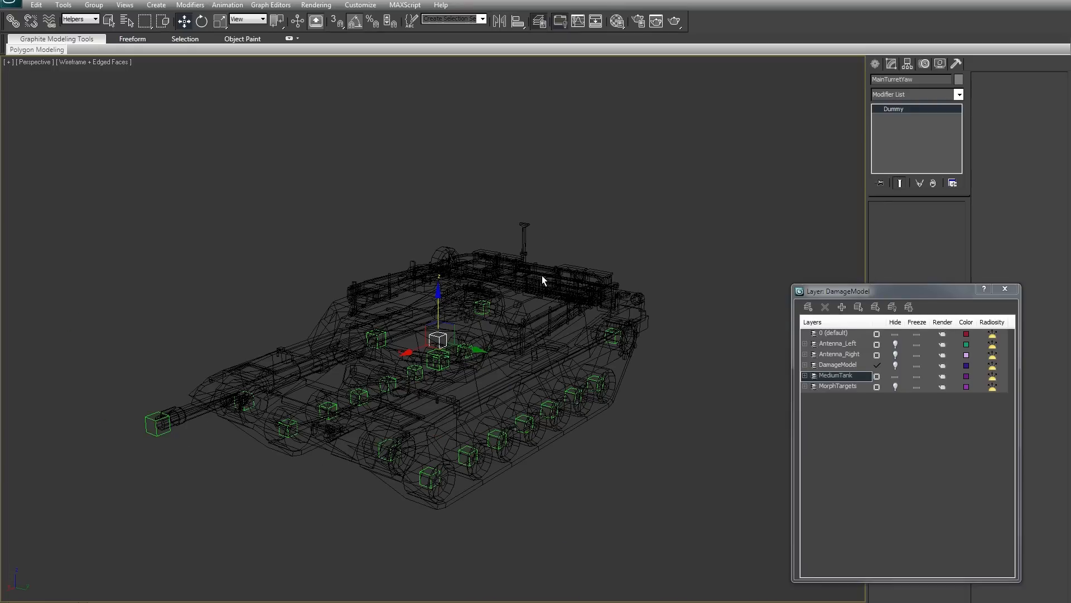
Step: Try lifting the MainTurretYaw dummy to separate the turret from the hull, and undo the move
key("F3")
key("e")
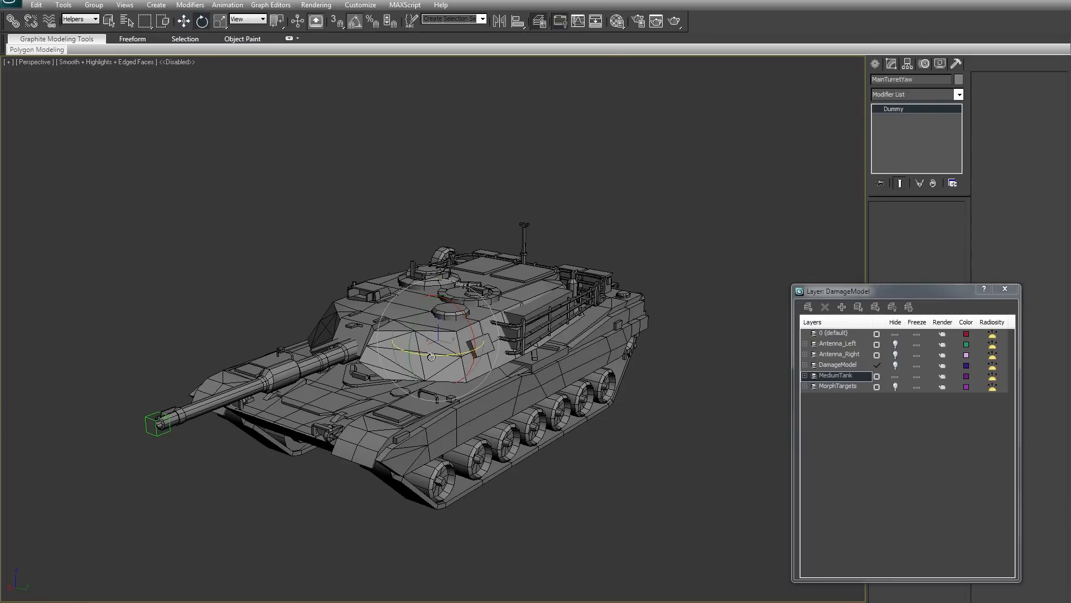
double_click(928, 79)
middle_click_drag(548, 253, 504, 302, "alt")
key("w")
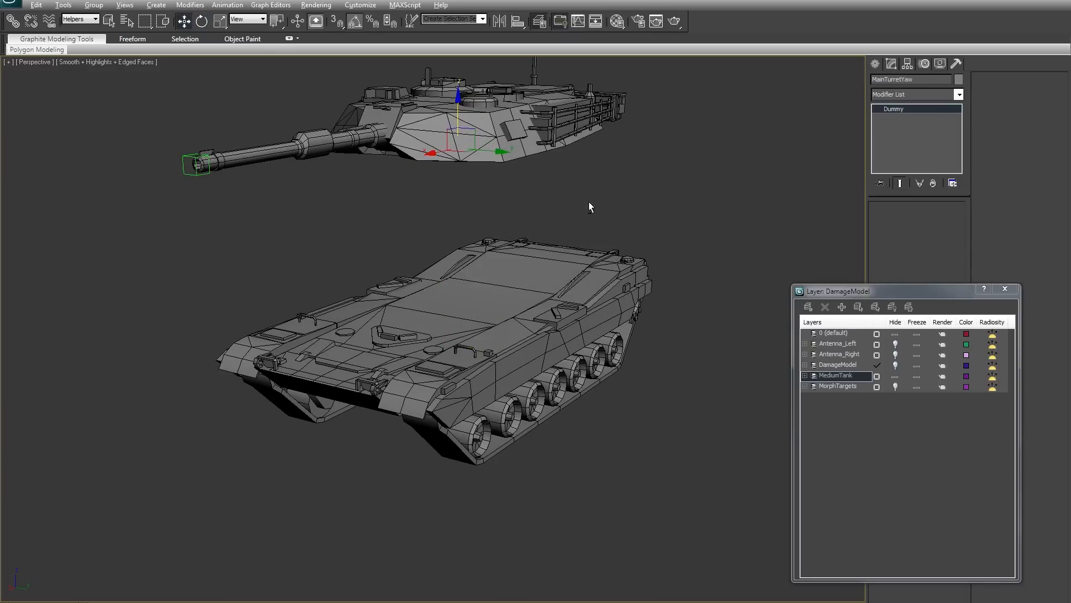
middle_click_drag(588, 202, 542, 268, "alt")
key("ctrl+z")
Step: Try rotating the MainTurretYaw dummy about the vertical axis to traverse the turret, undo the rotation and clear the selection
mouse_move(568, 348)
middle_mouse_down("alt")
mouse_move(605, 349)
mouse_move(578, 399)
mouse_move(569, 364)
middle_mouse_up("alt")
key("F3")
key("F3")
key("e")
mouse_move(452, 397)
left_mouse_down()
mouse_move(491, 404)
mouse_move(421, 409)
mouse_move(494, 396)
mouse_move(441, 396)
mouse_move(496, 394)
left_mouse_up()
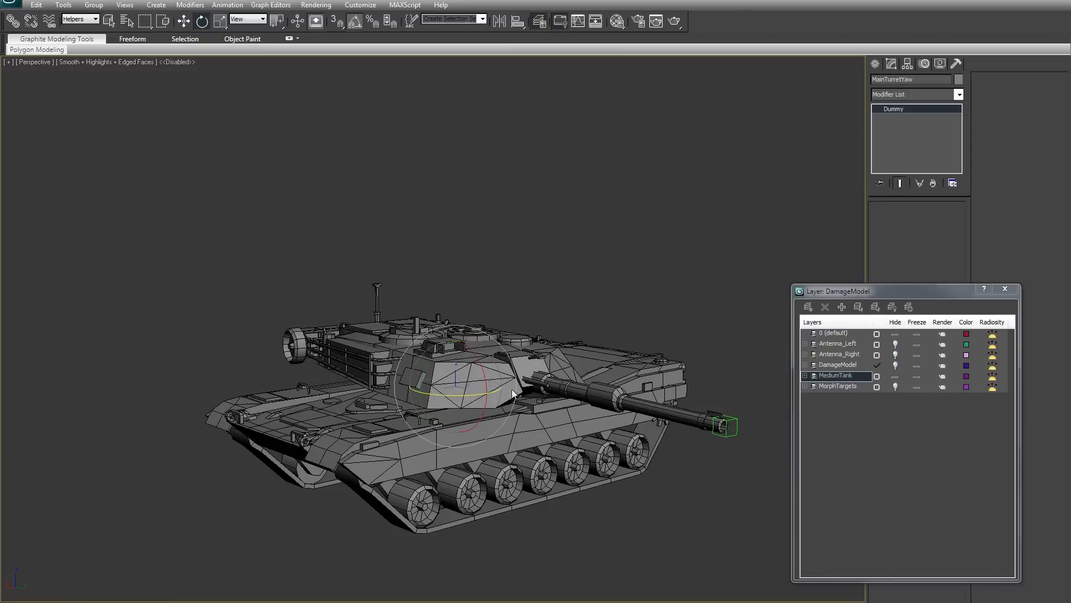
key("ctrl+z")
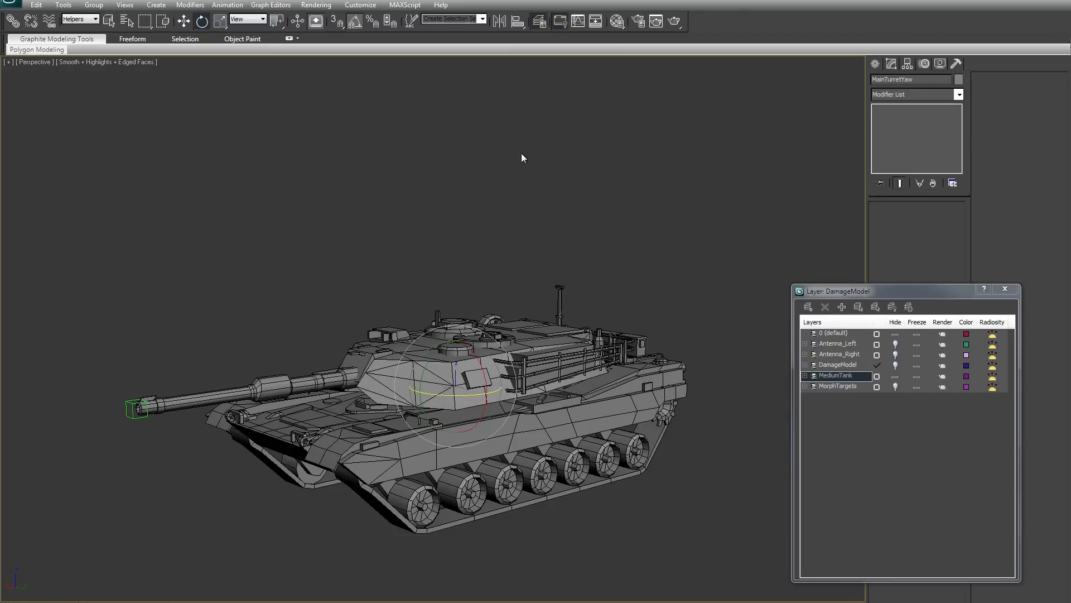
left_click(521, 158)
Step: Select the MainTurretPitch dummy at the base of the main gun in wireframe display
key("F3")
middle_click_drag(541, 357, 441, 390, "alt")
middle_click_drag(440, 390, 491, 373)
scroll(485, 374, "up", 4)
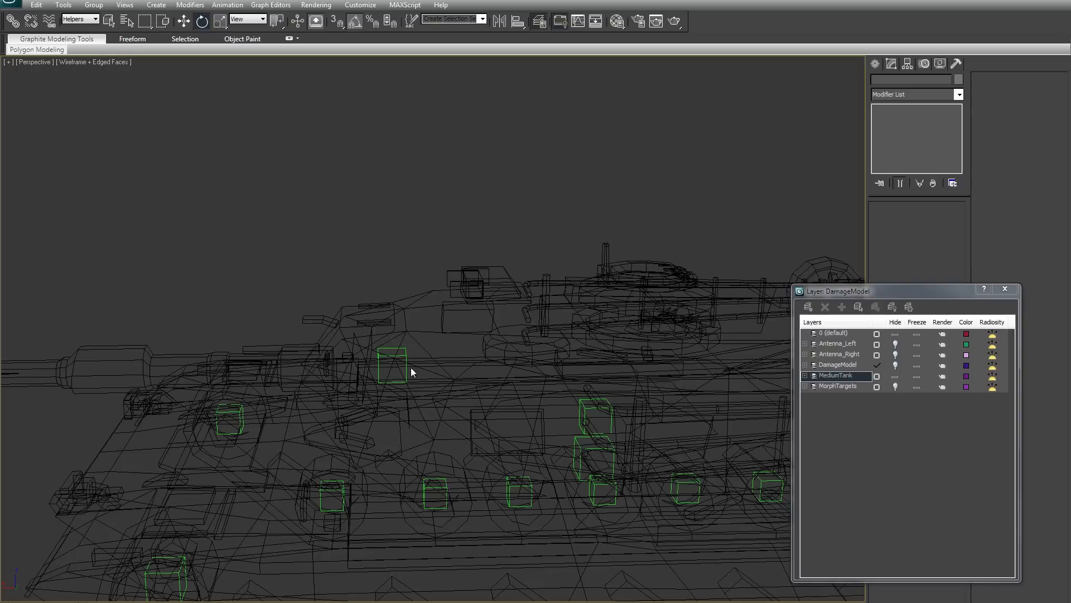
left_click(408, 357)
scroll(572, 344, "down", 4)
middle_click_drag(568, 343, 509, 304)
Step: Try pitching the main gun with the MainTurretPitch dummy in shaded display, and undo the rotation
key("F3")
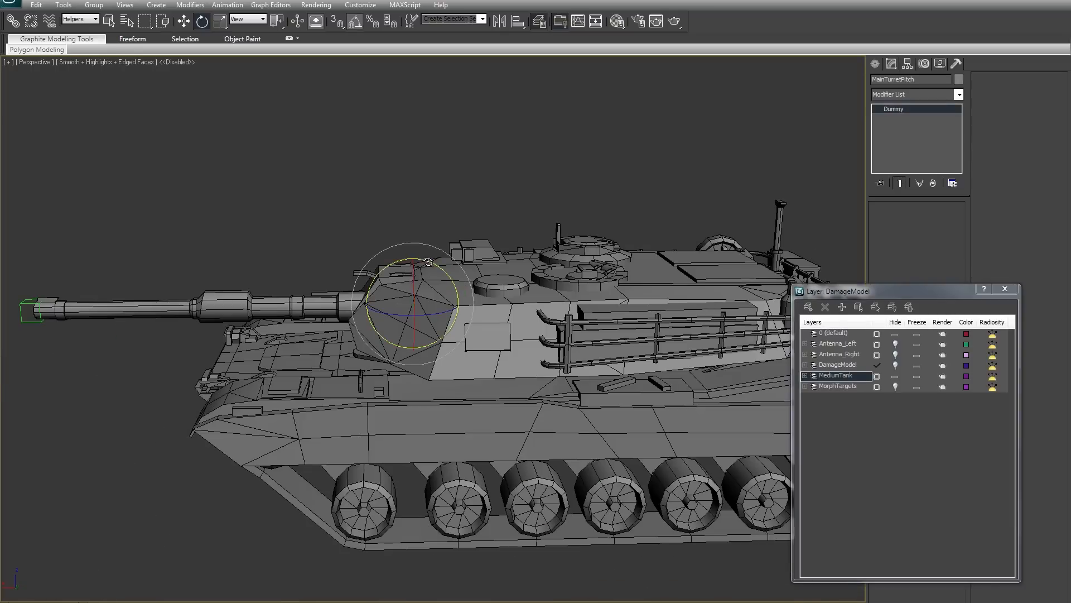
scroll(571, 304, "down", 3)
middle_click_drag(556, 247, 603, 308)
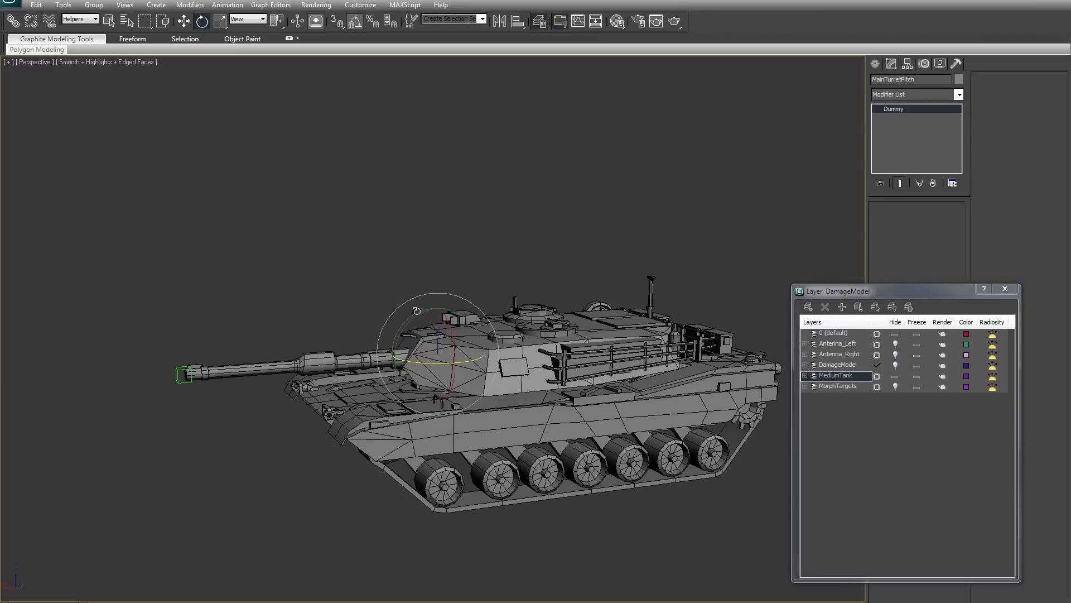
left_click_drag(417, 310, 433, 292)
key("ctrl+z")
Step: Select the MainTurretFire dummy at the gun's muzzle, examine its axis orientation and clear the selection
left_click(173, 385)
left_click(184, 377)
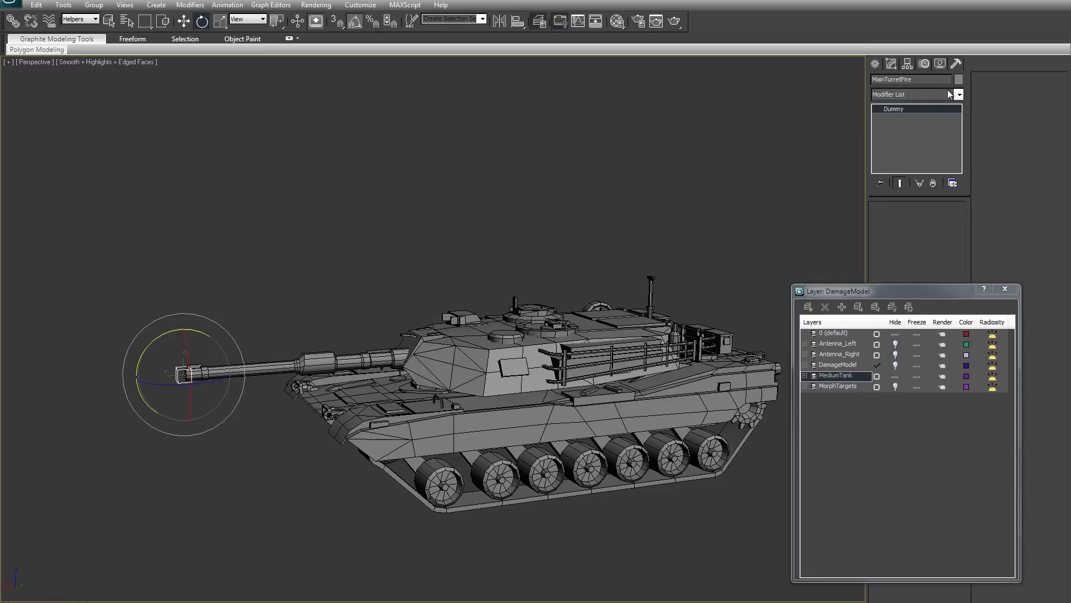
middle_click_drag(560, 235, 492, 249, "alt")
key("w")
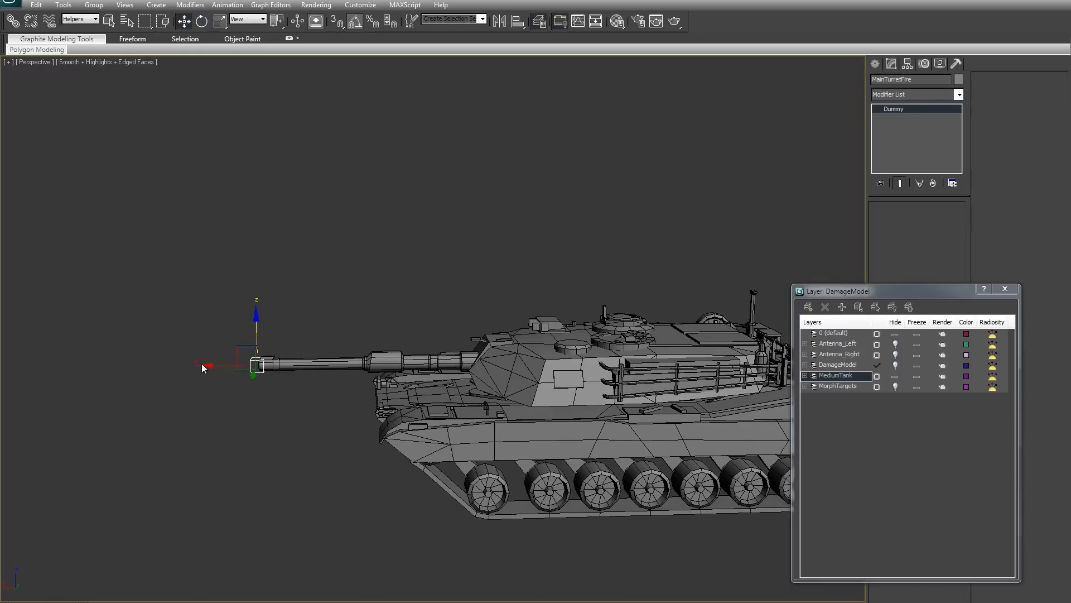
left_click(372, 362)
left_click(248, 365)
middle_click_drag(232, 427, 169, 446, "alt")
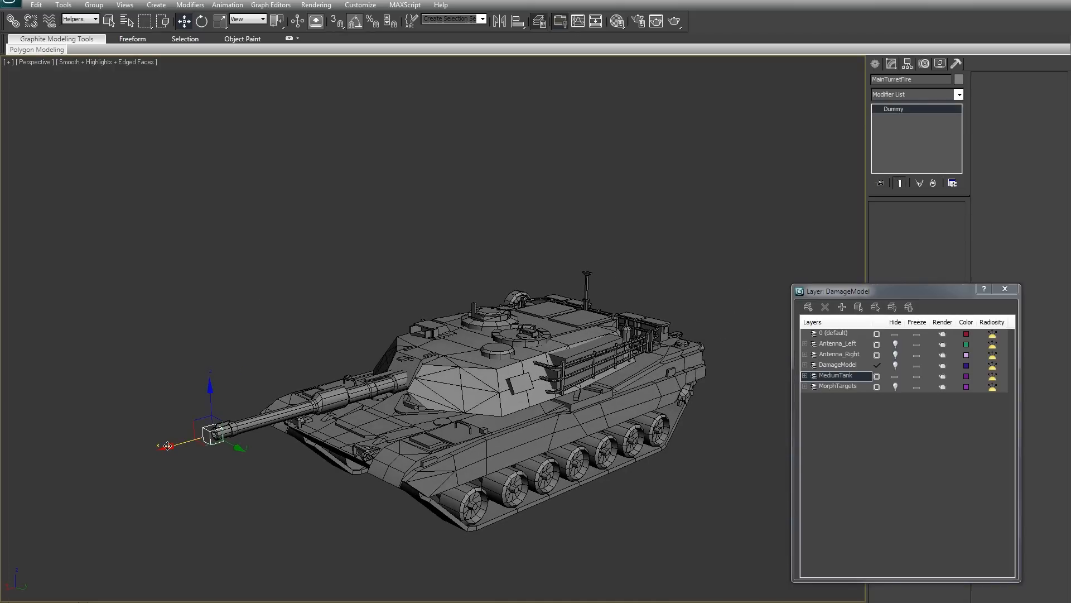
middle_click_drag(195, 454, 153, 434, "alt")
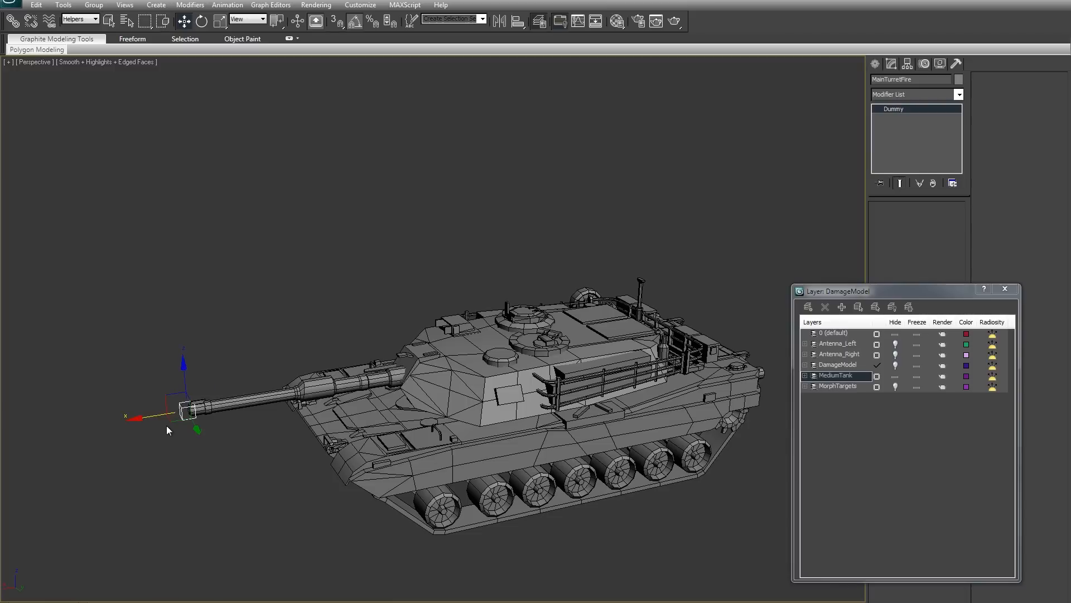
left_click(302, 458)
Step: Select the Suspension_RB_03 dummy among the right-side road wheels in wireframe display
middle_click_drag(303, 458, 346, 442, "alt")
key("F3")
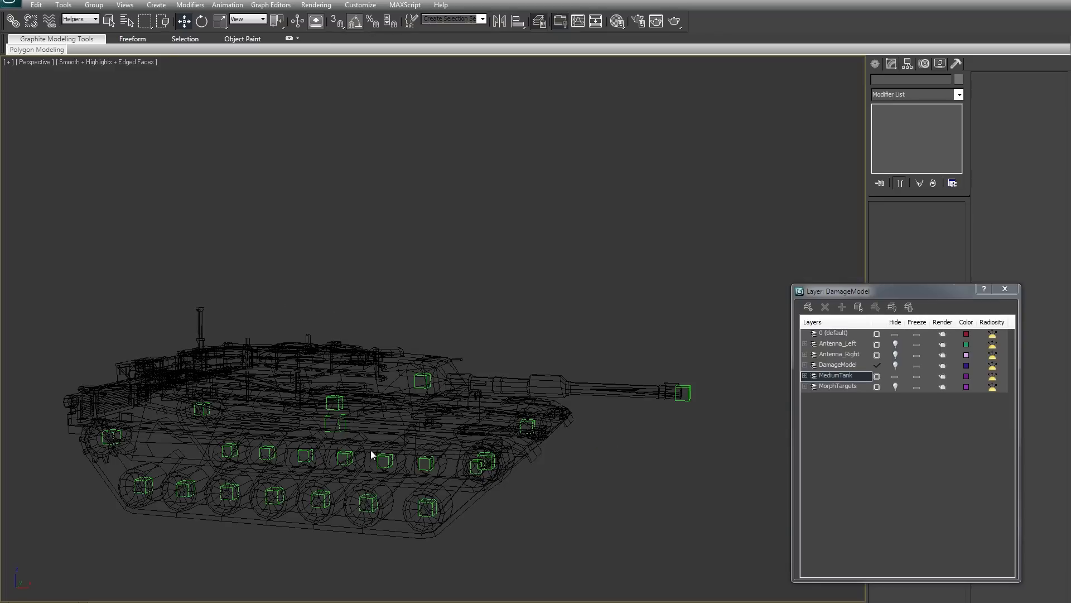
middle_click_drag(342, 495, 447, 419)
scroll(448, 420, "up", 2)
left_click(443, 469)
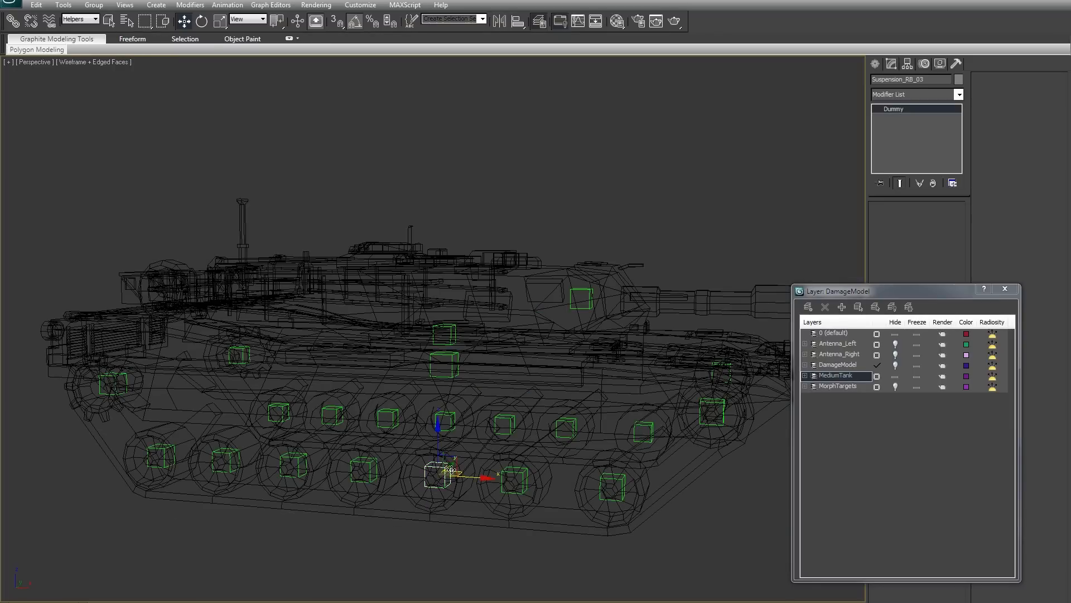
scroll(491, 447, "up", 5)
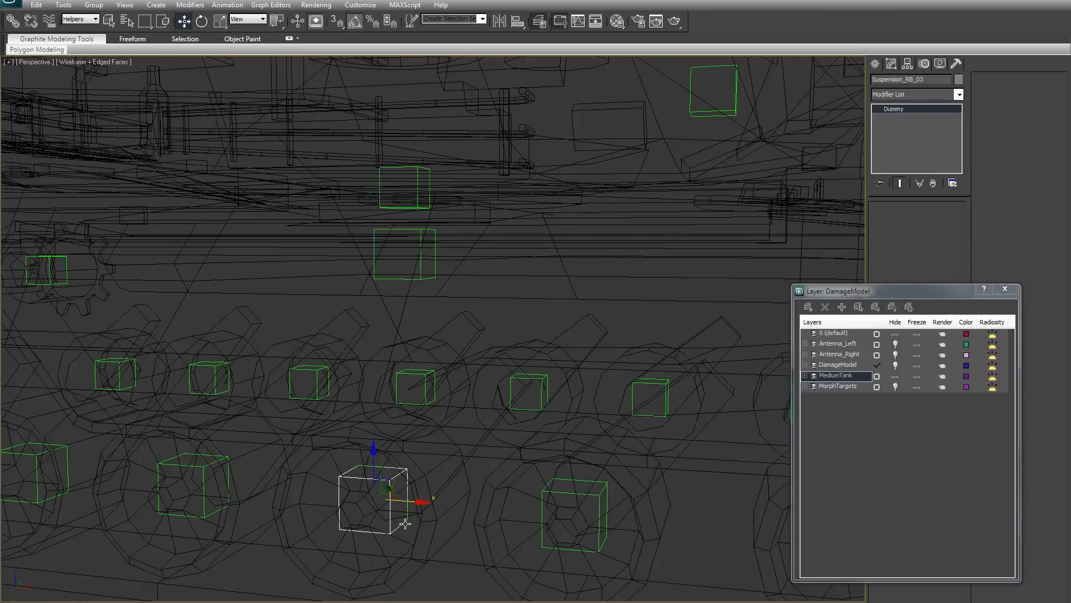
Step: Try moving the Suspension_RB_03 dummy down to test how the suspension arm and track deform
middle_click_drag(404, 524, 430, 427, "alt")
left_click_drag(419, 383, 446, 509)
right_click(446, 509)
mouse_move(481, 502)
middle_mouse_down("alt")
mouse_move(514, 412)
mouse_move(394, 303)
middle_mouse_up("alt")
key("d")
key("d")
left_click_drag(370, 286, 423, 474)
middle_click_drag(461, 411, 463, 356, "alt")
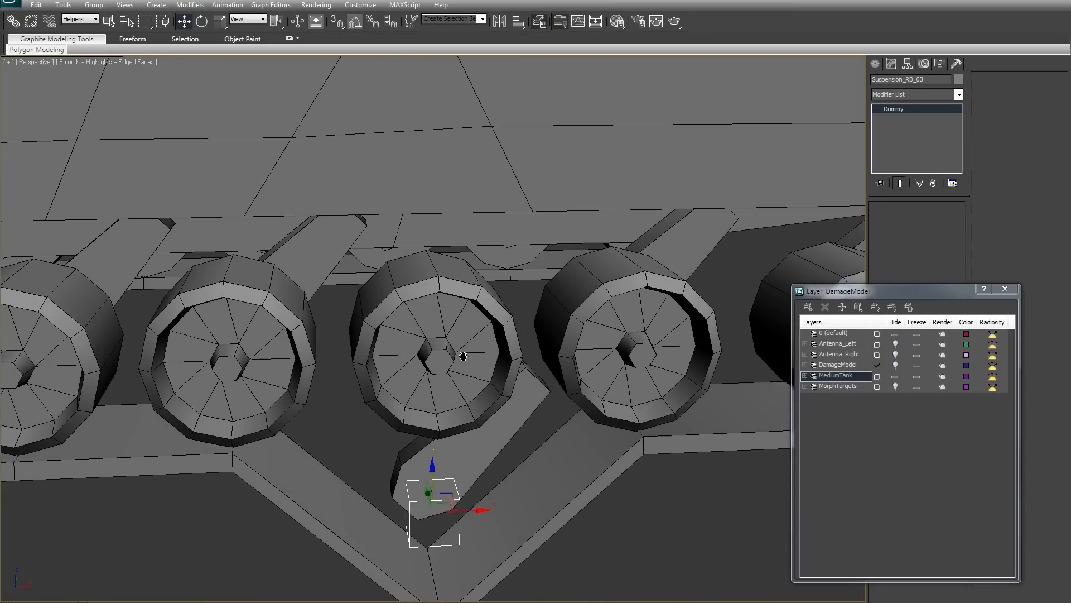
mouse_move(514, 399)
middle_mouse_down("alt")
mouse_move(491, 382)
mouse_move(471, 393)
mouse_move(511, 374)
mouse_move(507, 443)
middle_mouse_up("alt")
key("F3")
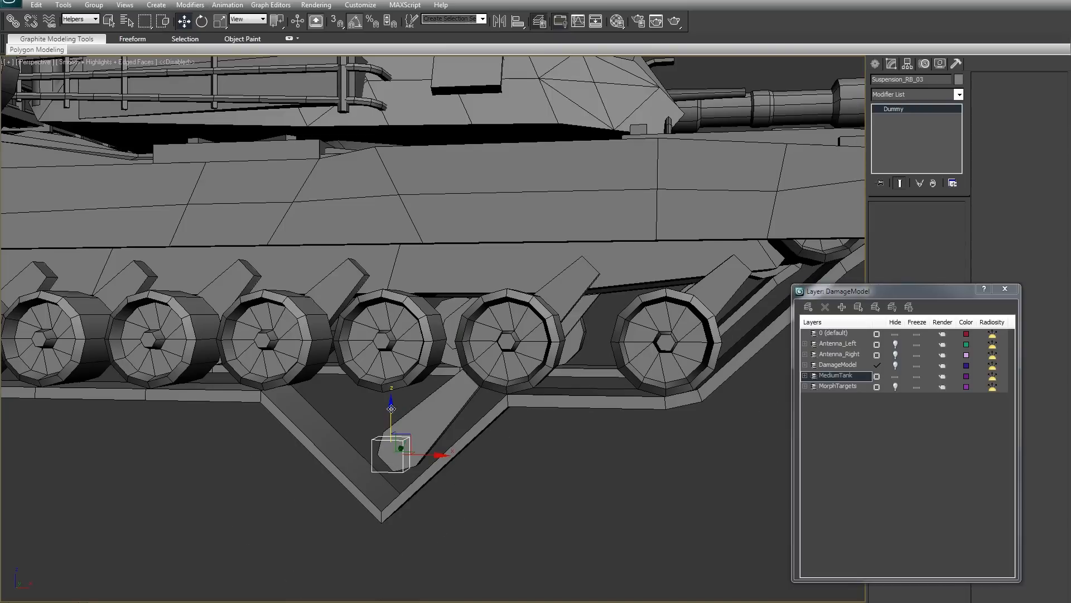
Step: Repeat the Suspension_RB_03 move test, cancel it and return to wireframe display
mouse_move(392, 409)
left_mouse_down()
mouse_move(408, 318)
mouse_move(410, 346)
mouse_move(408, 283)
mouse_move(427, 350)
mouse_move(348, 406)
mouse_move(307, 380)
mouse_move(457, 426)
mouse_move(634, 566)
mouse_move(635, 502)
left_mouse_up()
right_click(427, 343)
key("e")
right_click(635, 503)
key("w")
key("F3")
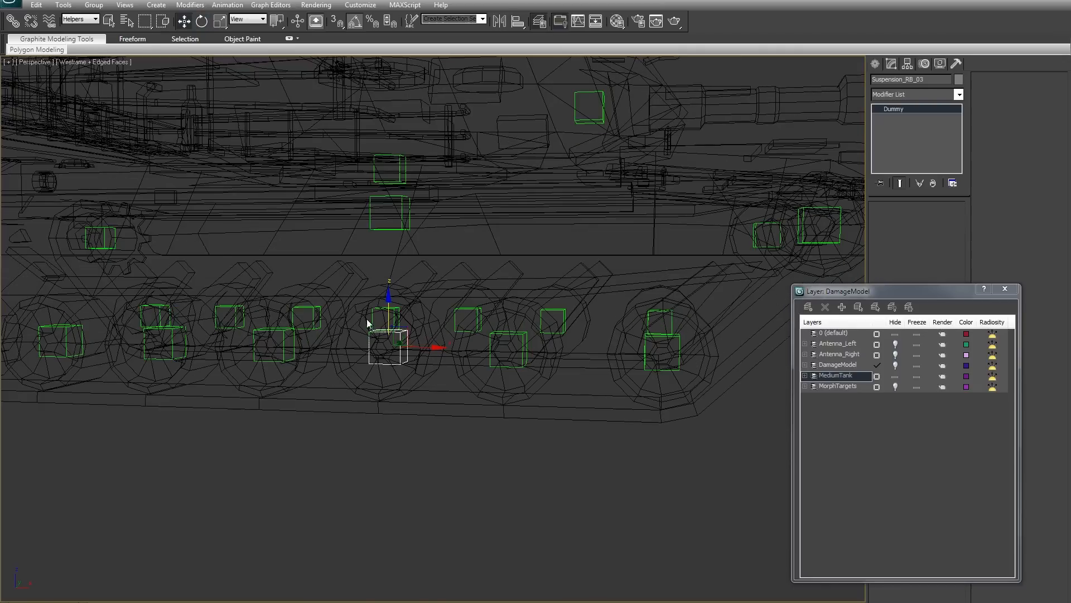
Step: Select the Wheel_RB_03 dummy and move the wheel up, away from its suspension arm
left_click(382, 363)
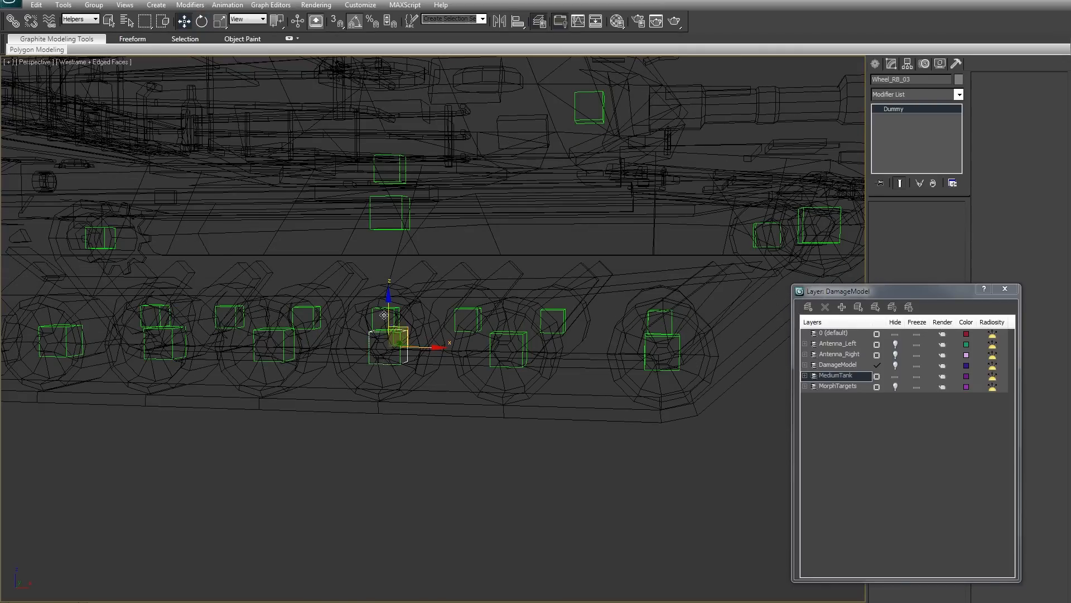
key("F3")
left_click_drag(389, 310, 483, 479)
left_click_drag(422, 316, 400, 560)
right_click(400, 559)
key("w")
left_click_drag(405, 324, 401, 212)
scroll(409, 352, "down", 5)
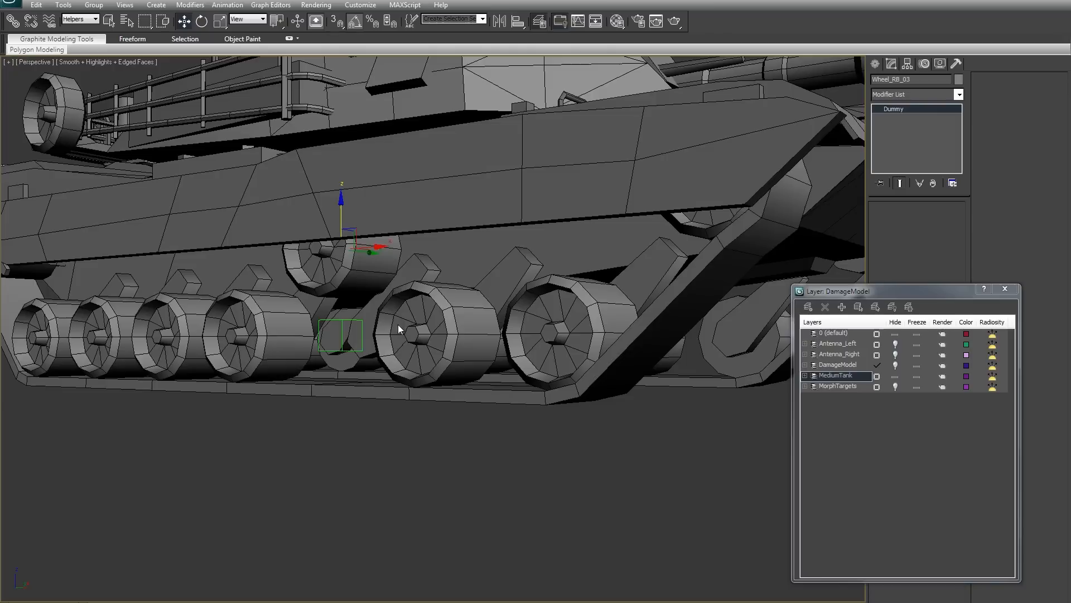
Step: Select the Suspension_RB_03 and Wheel_RB_03 dummies together and return to shaded display
key("F3")
key("F3")
left_click(364, 439)
middle_click_drag(405, 424, 407, 417, "alt")
key("F3")
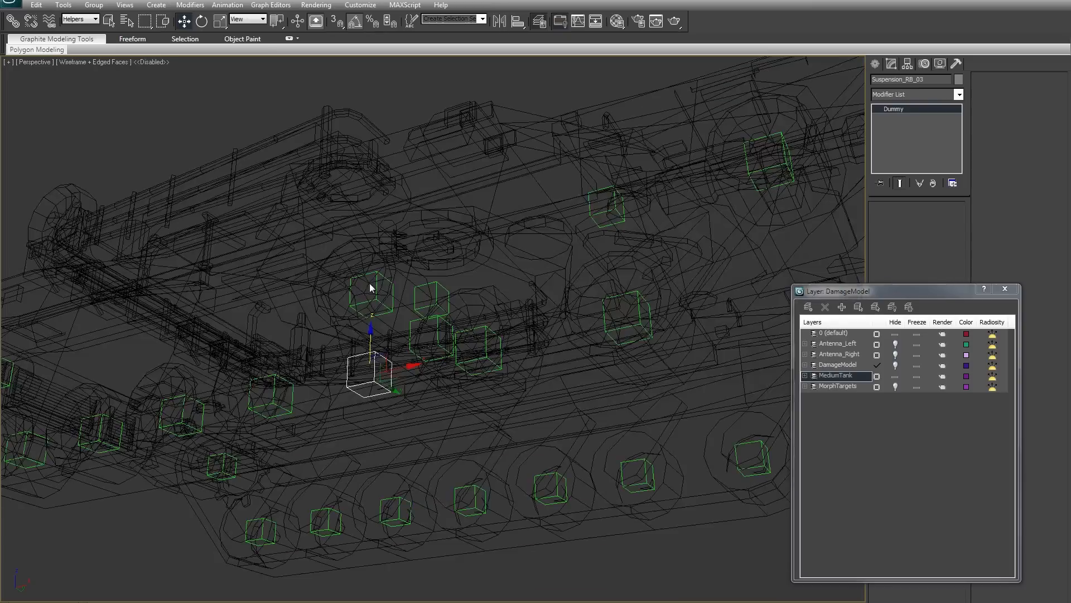
left_click(362, 304, "ctrl")
key("F3")
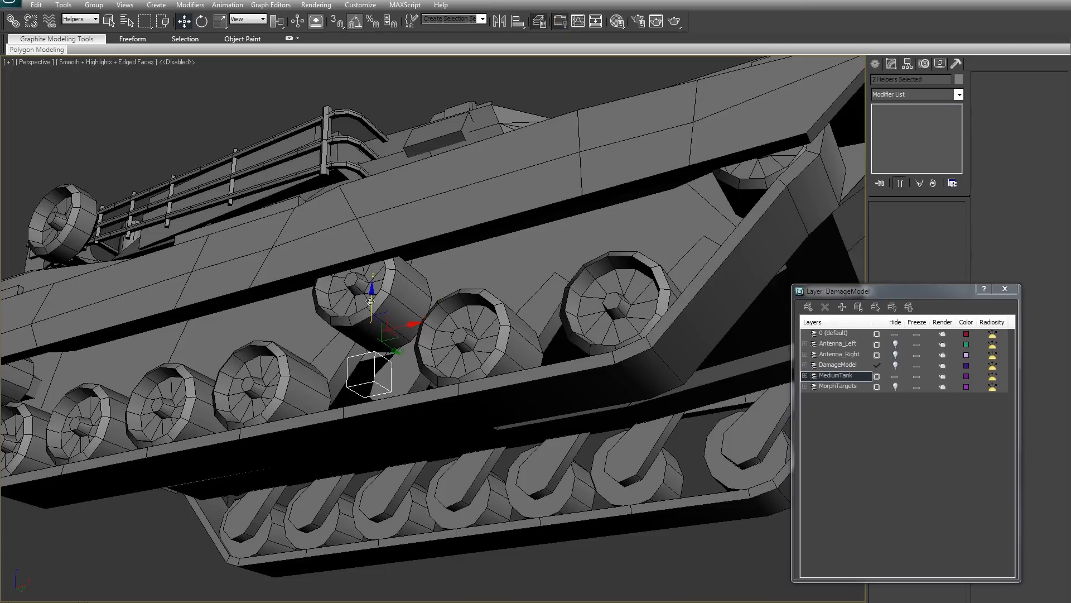
Step: Try moving the Suspension_RB_03 and Wheel_RB_03 dummies down together to test how the arm, wheel and track follow
left_click_drag(372, 320, 371, 445)
key("F3")
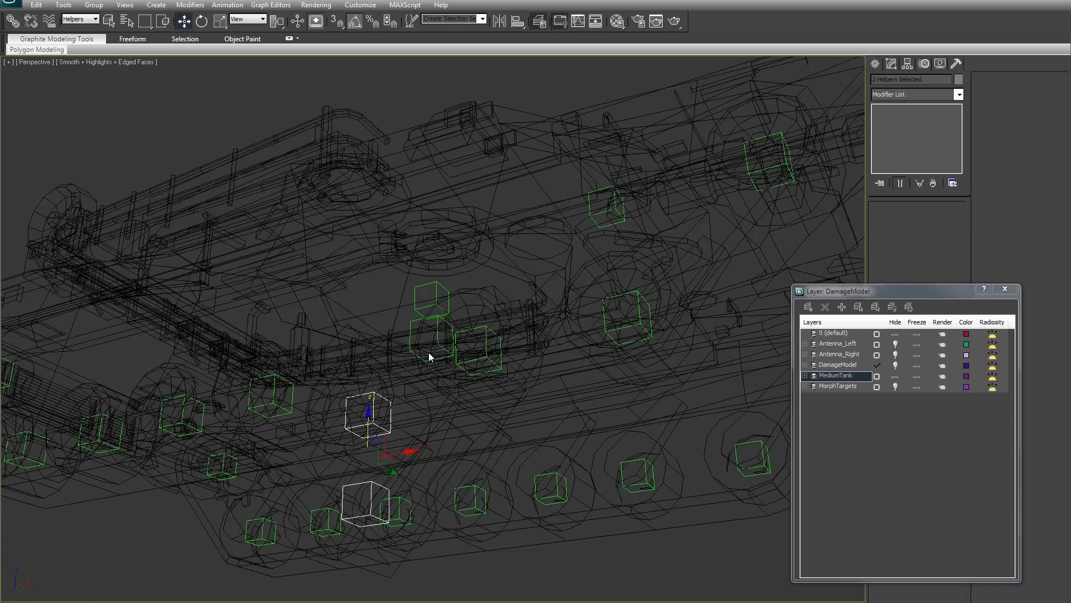
mouse_move(483, 352)
middle_mouse_down("alt")
mouse_move(547, 426)
mouse_move(501, 417)
middle_mouse_up("alt")
key("F3")
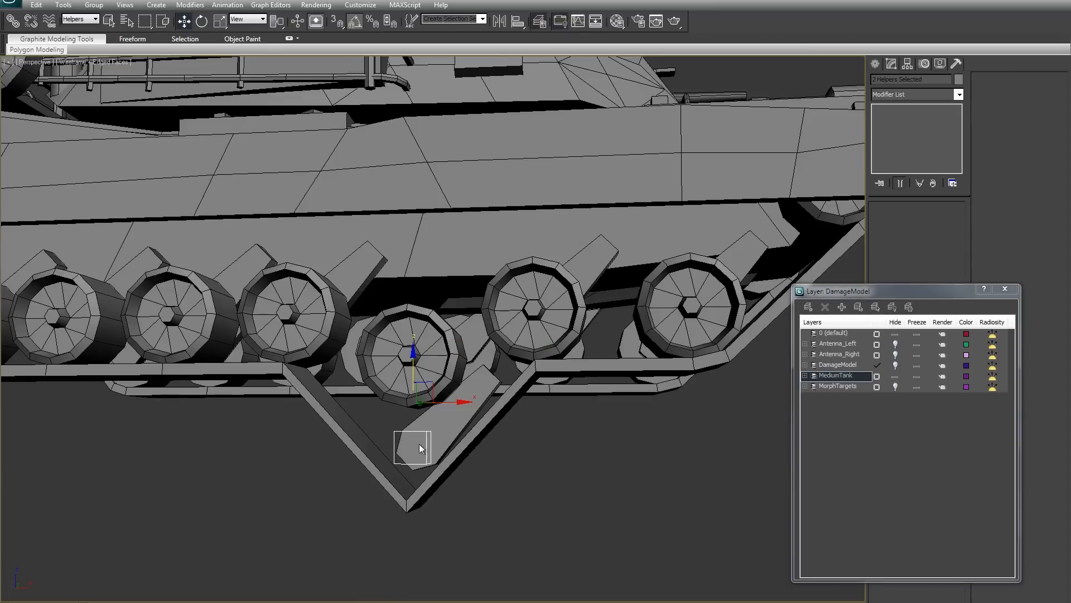
scroll(440, 458, "up", 4)
left_click(444, 454)
middle_click_drag(515, 390, 484, 407, "alt")
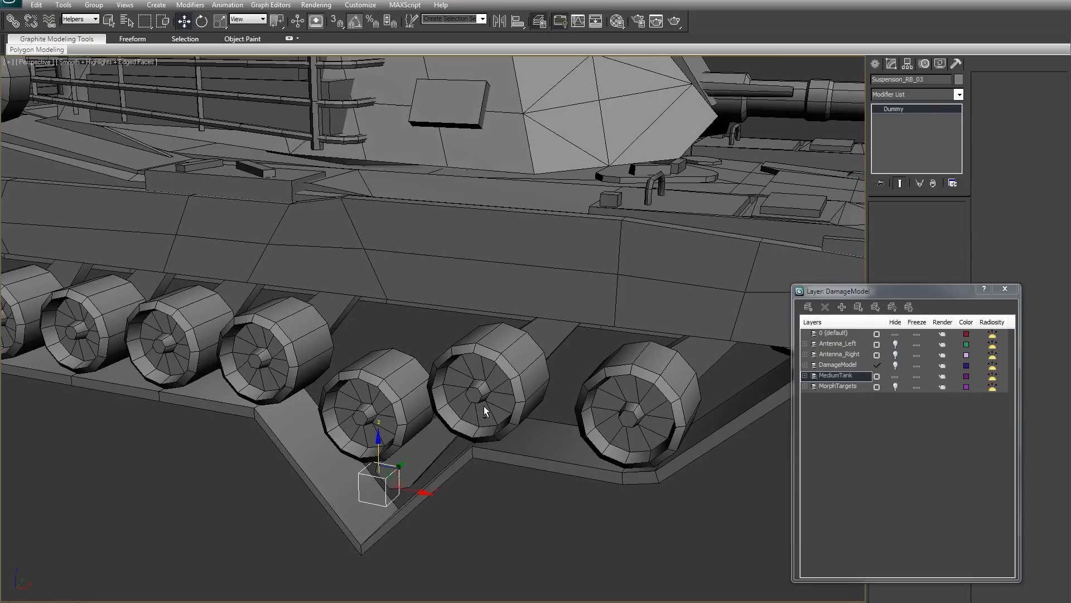
Step: Undo the test moves of the Suspension_RB_03 and Wheel_RB_03 dummies
key("F3")
middle_click_drag(424, 414, 616, 494, "alt")
left_click(616, 494)
key("F3")
key("ctrl+z")
key("ctrl+z")
key("ctrl+z")
key("ctrl+z")
key("ctrl+z")
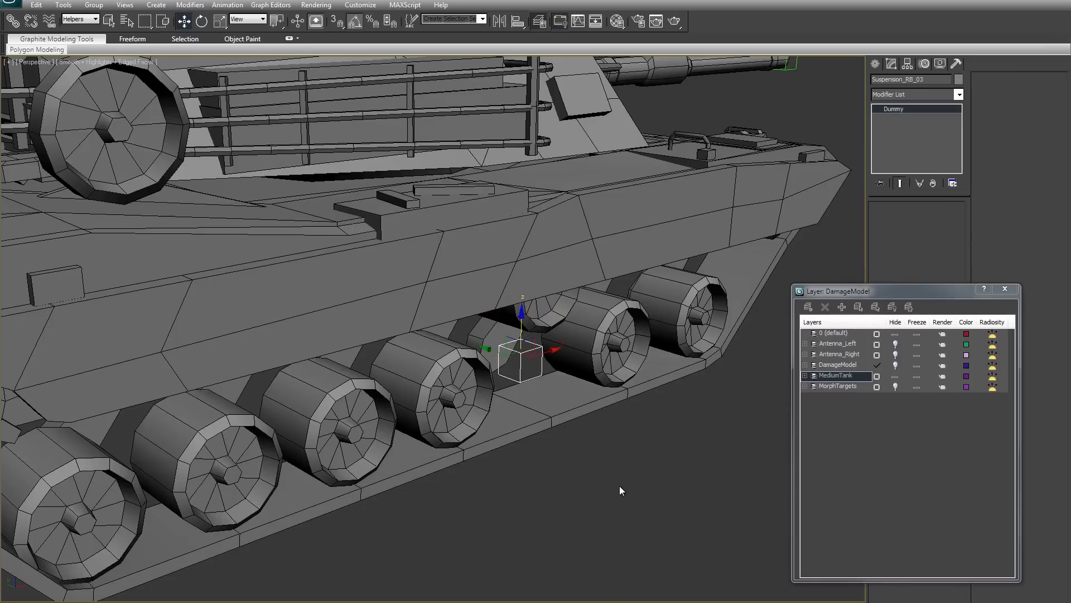
Step: Examine the whole tank from several sides, comparing the shaded model with its dummies in wireframe display
middle_click_drag(617, 485, 465, 493)
scroll(436, 473, "down", 5)
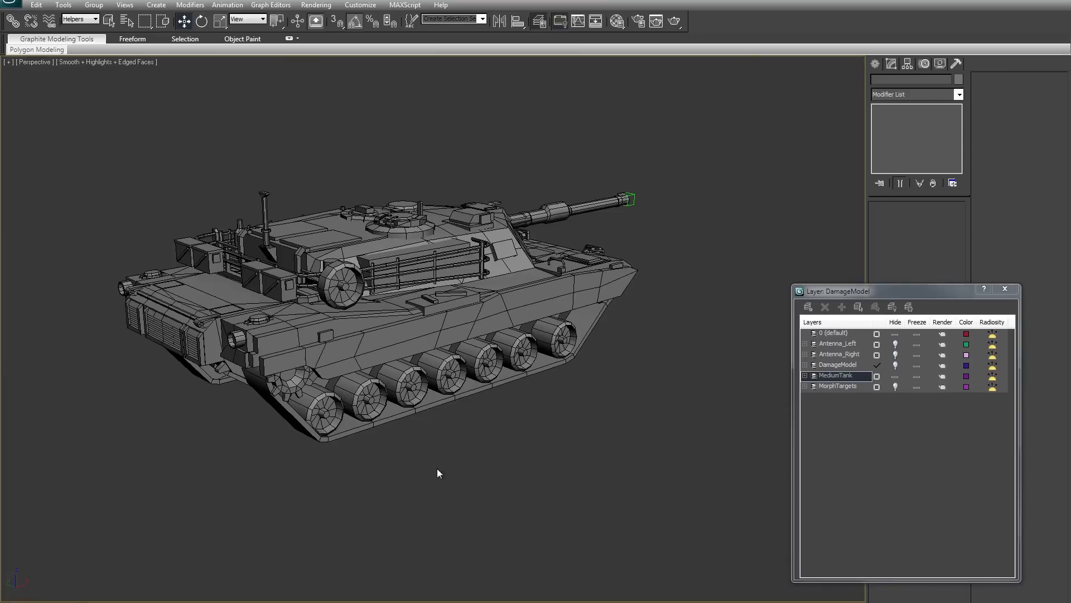
middle_click_drag(596, 472, 471, 471, "alt")
scroll(502, 463, "up", 3)
middle_click_drag(539, 453, 499, 439, "alt")
key("F3")
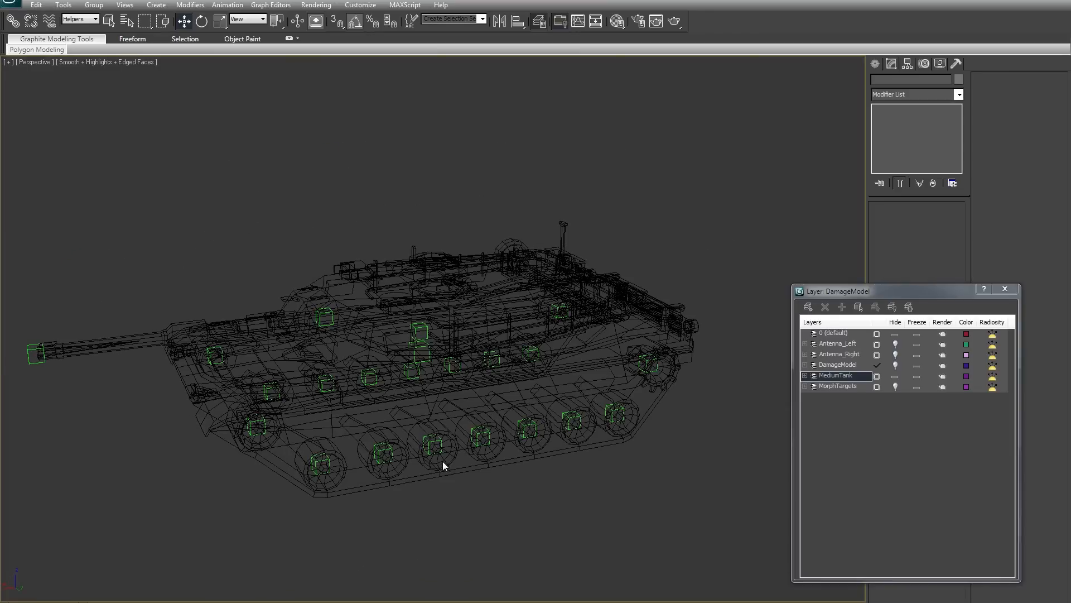
mouse_move(366, 489)
middle_mouse_down("alt")
mouse_move(419, 491)
mouse_move(456, 449)
mouse_move(517, 450)
mouse_move(461, 464)
mouse_move(428, 453)
middle_mouse_up("alt")
key("F3")
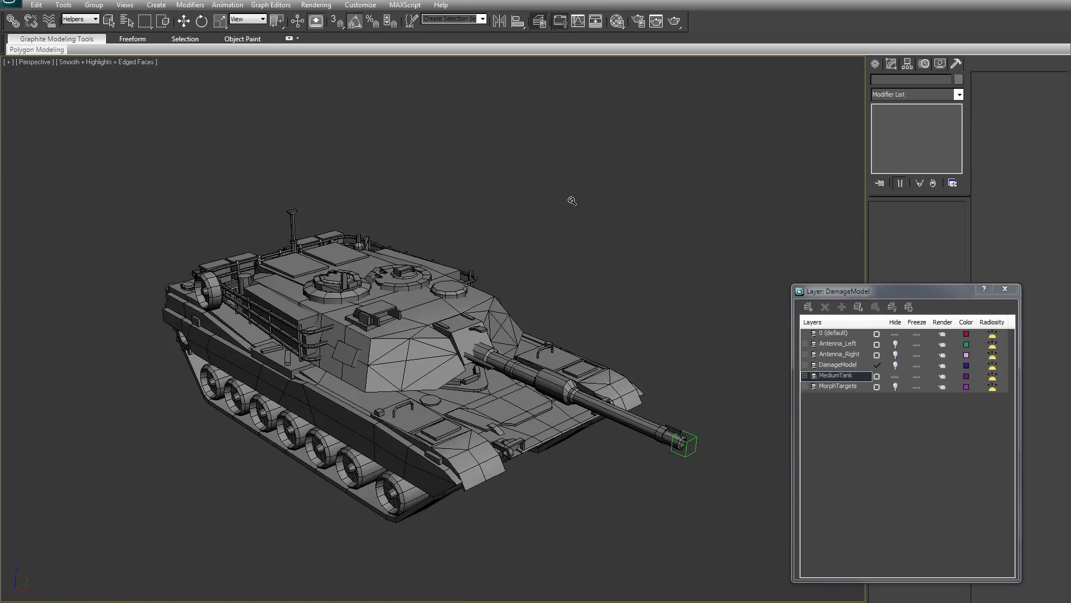
middle_click_drag(519, 218, 638, 213, "alt")
middle_click_drag(517, 239, 590, 236, "alt")
middle_click_drag(591, 236, 515, 201)
mouse_move(457, 239)
middle_mouse_down("alt")
mouse_move(605, 306)
mouse_move(584, 278)
mouse_move(603, 257)
mouse_move(575, 219)
mouse_move(567, 225)
mouse_move(581, 221)
mouse_move(581, 234)
mouse_move(562, 242)
mouse_move(675, 228)
mouse_move(627, 228)
mouse_move(554, 203)
mouse_move(607, 212)
mouse_move(497, 247)
mouse_move(655, 268)
mouse_move(648, 277)
middle_mouse_up("alt")
Step: Check the names of the Base dummy and a left-side suspension dummy, Suspension_LB_03, by selecting each in wireframe display
key("w")
key("F3")
left_click(358, 332)
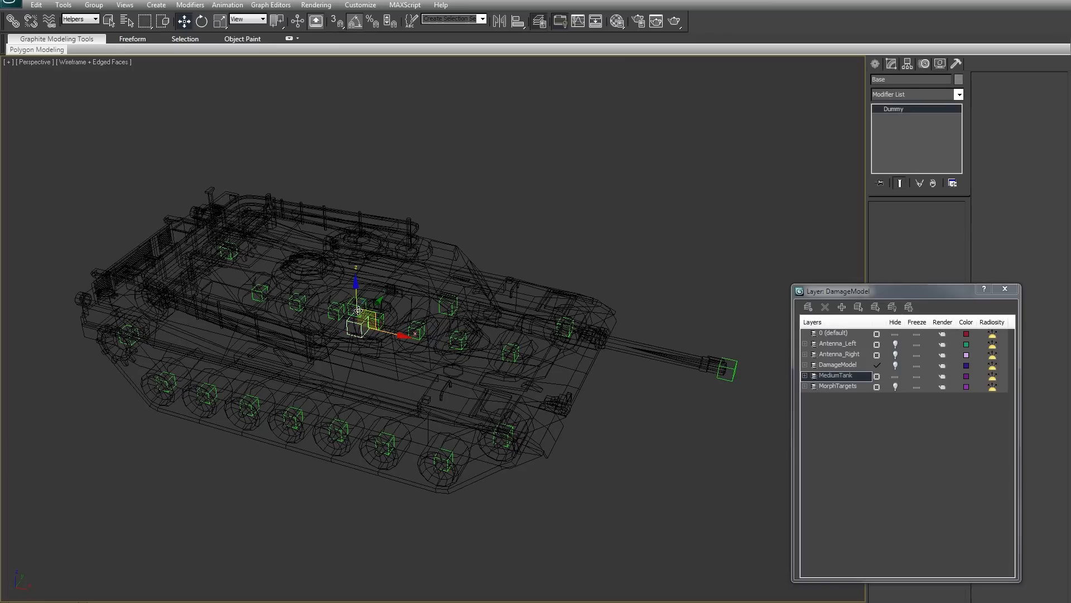
middle_click_drag(453, 349, 472, 320, "alt")
left_click(375, 395)
left_click(390, 354)
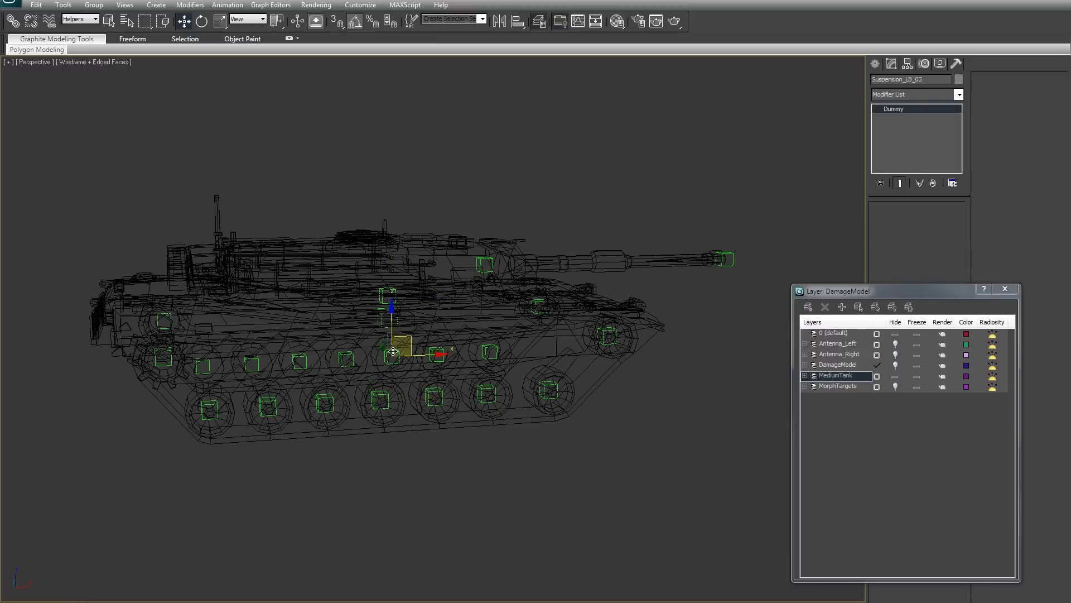
Step: Clear the selection and inspect the shaded tank from the front and both sides
left_click(444, 443)
key("F3")
middle_click_drag(502, 437, 414, 460, "alt")
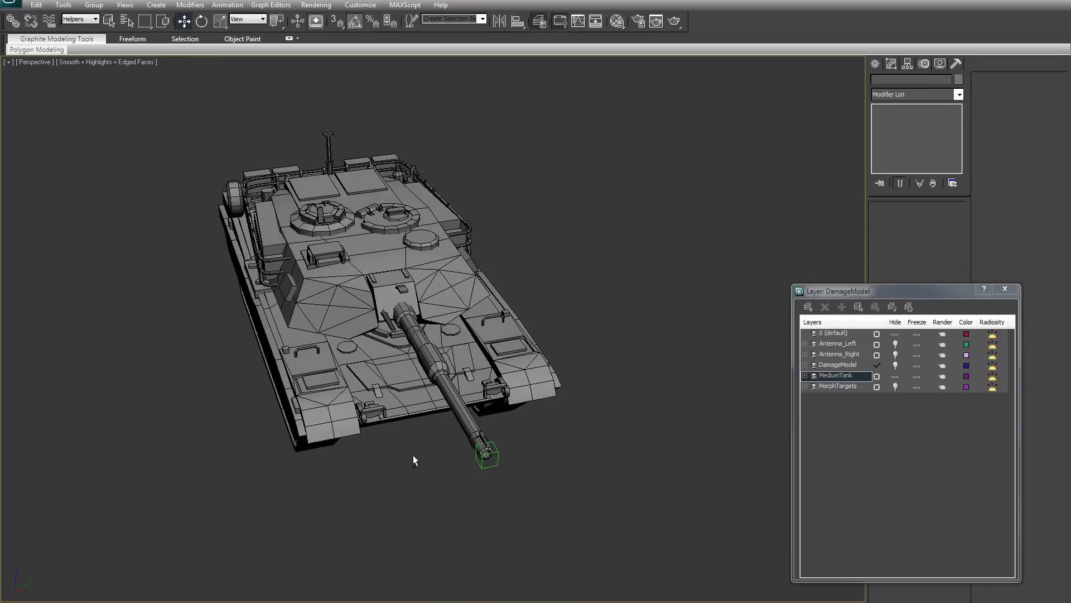
middle_click_drag(397, 484, 556, 471, "alt")
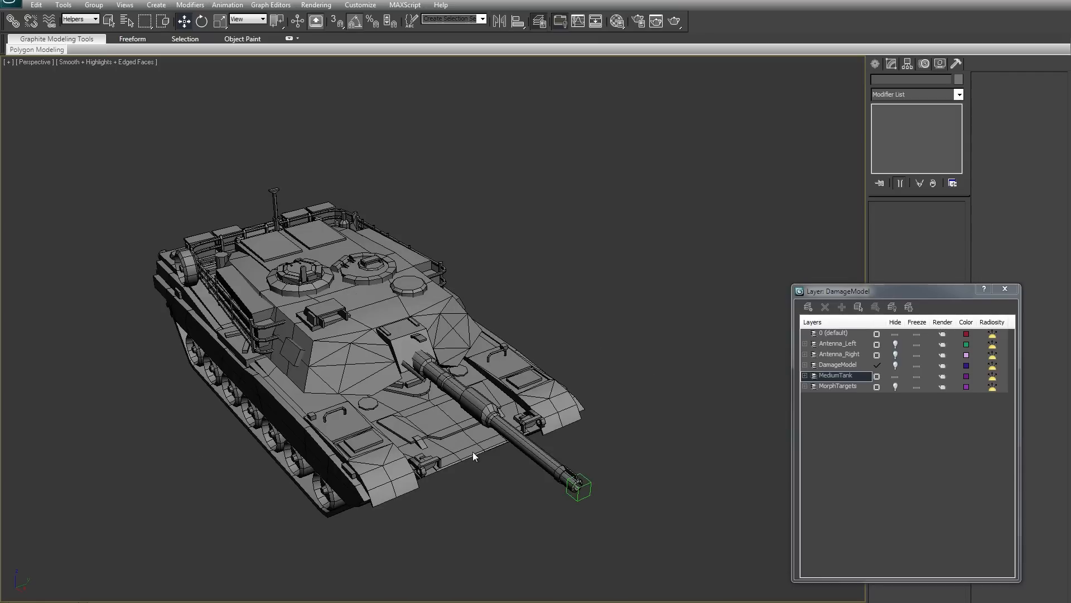
middle_click_drag(494, 272, 466, 262, "alt")
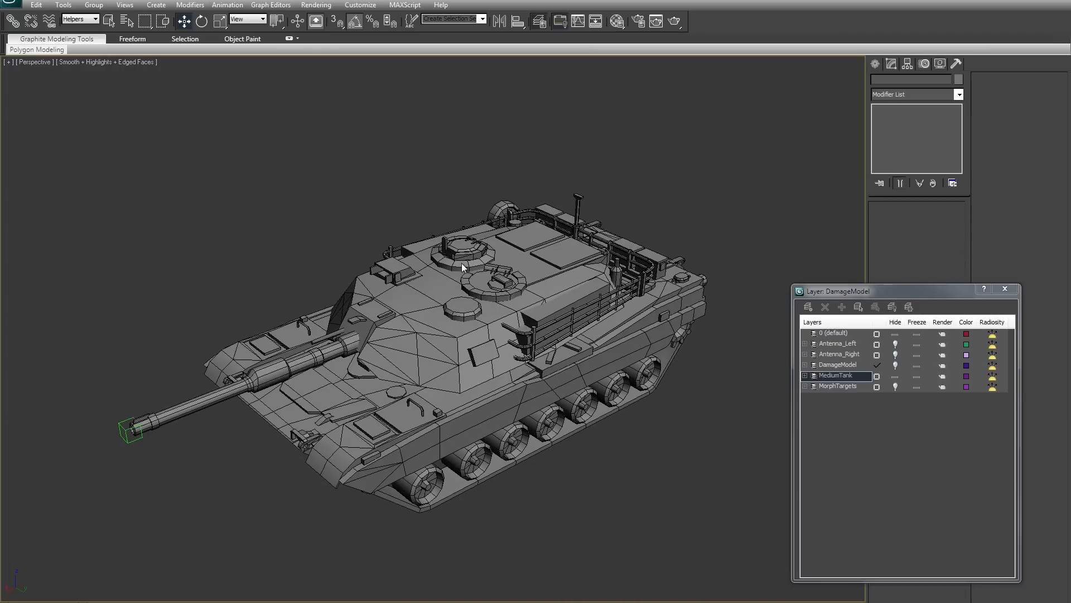